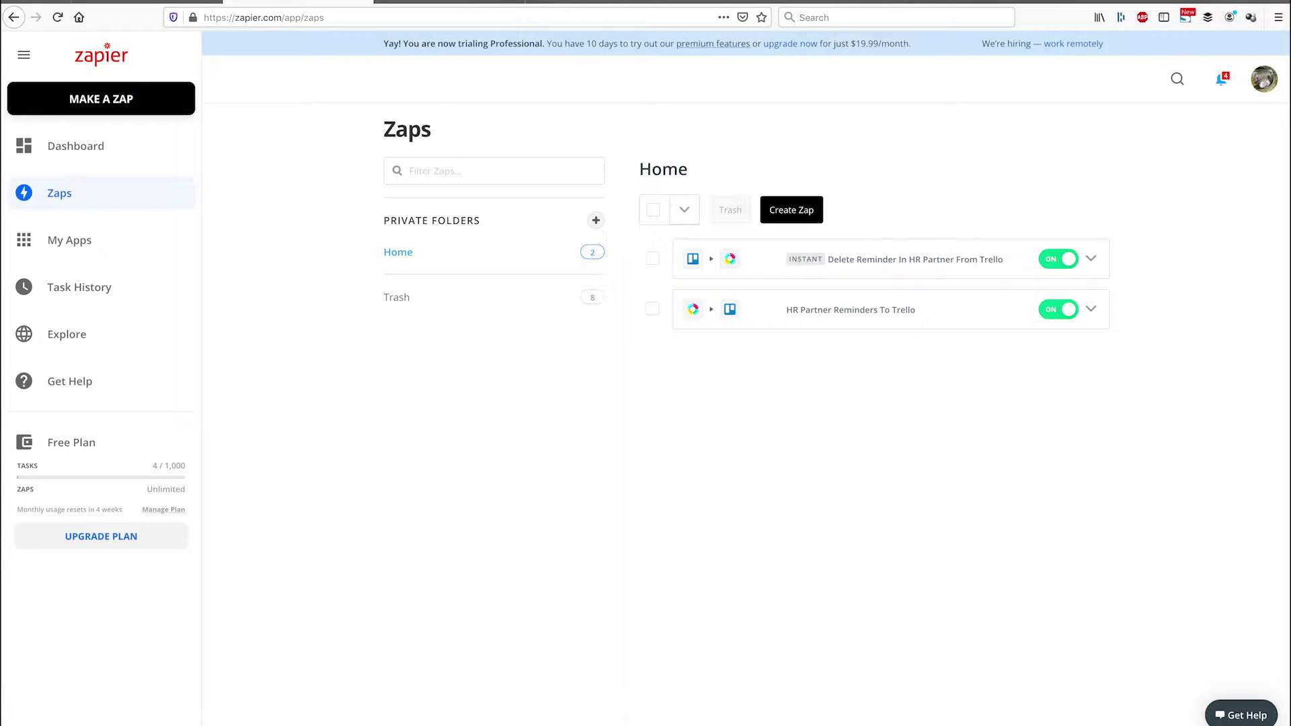
Examine the HR Partner Reminders board in Trello, and return to Zapier.
key("ctrl+Tab")
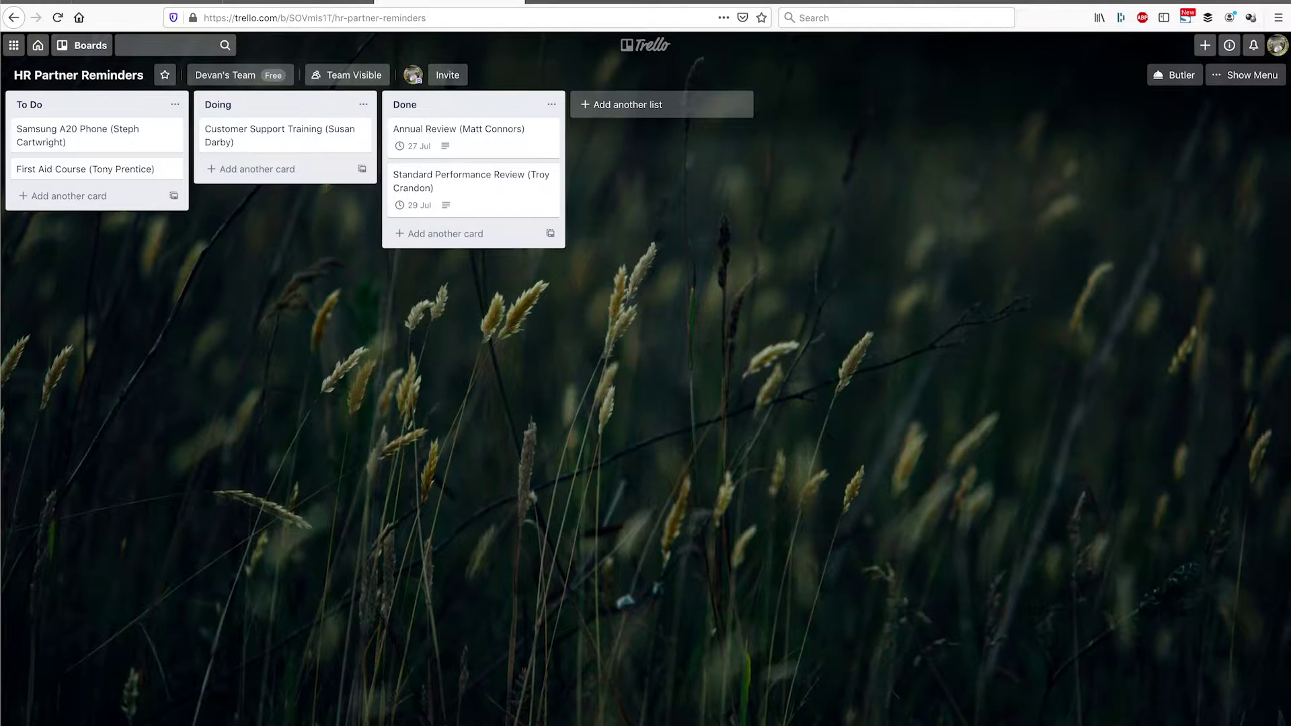
key("ctrl+shift+Tab")
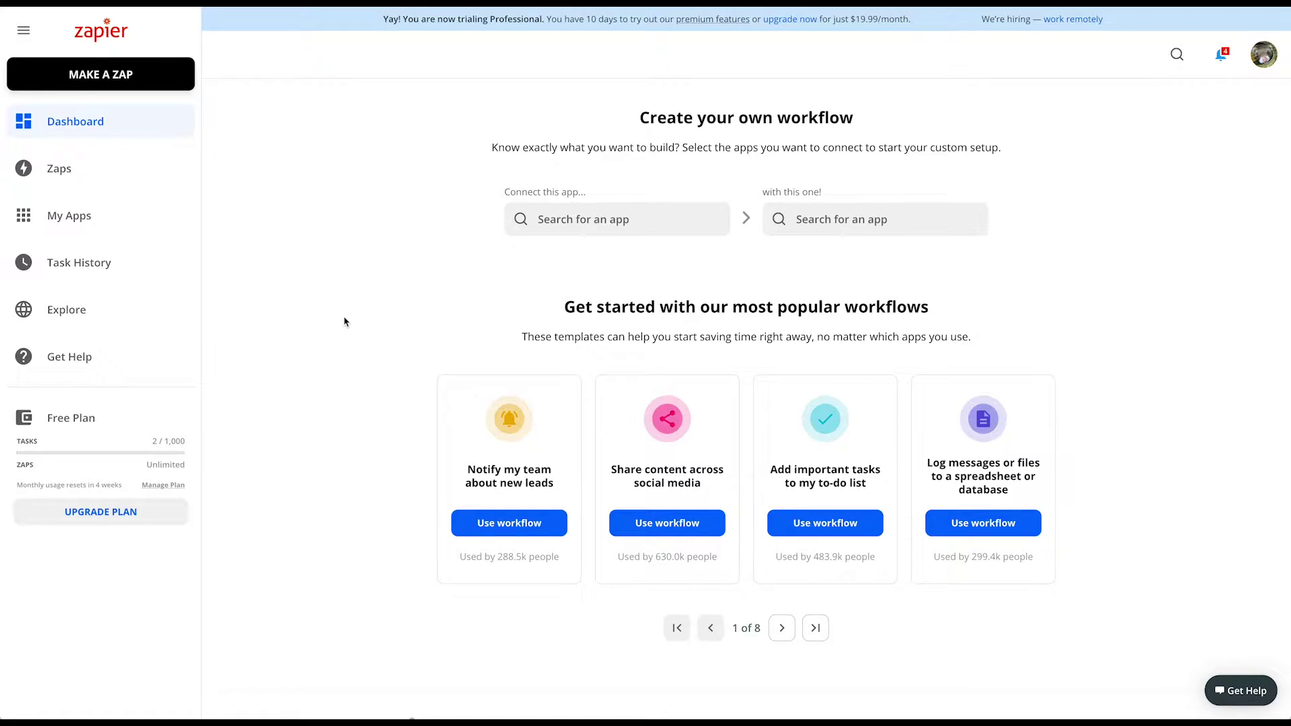
Create a new Zap triggered by the New Reminder event in HR Partner.
left_click(71, 173)
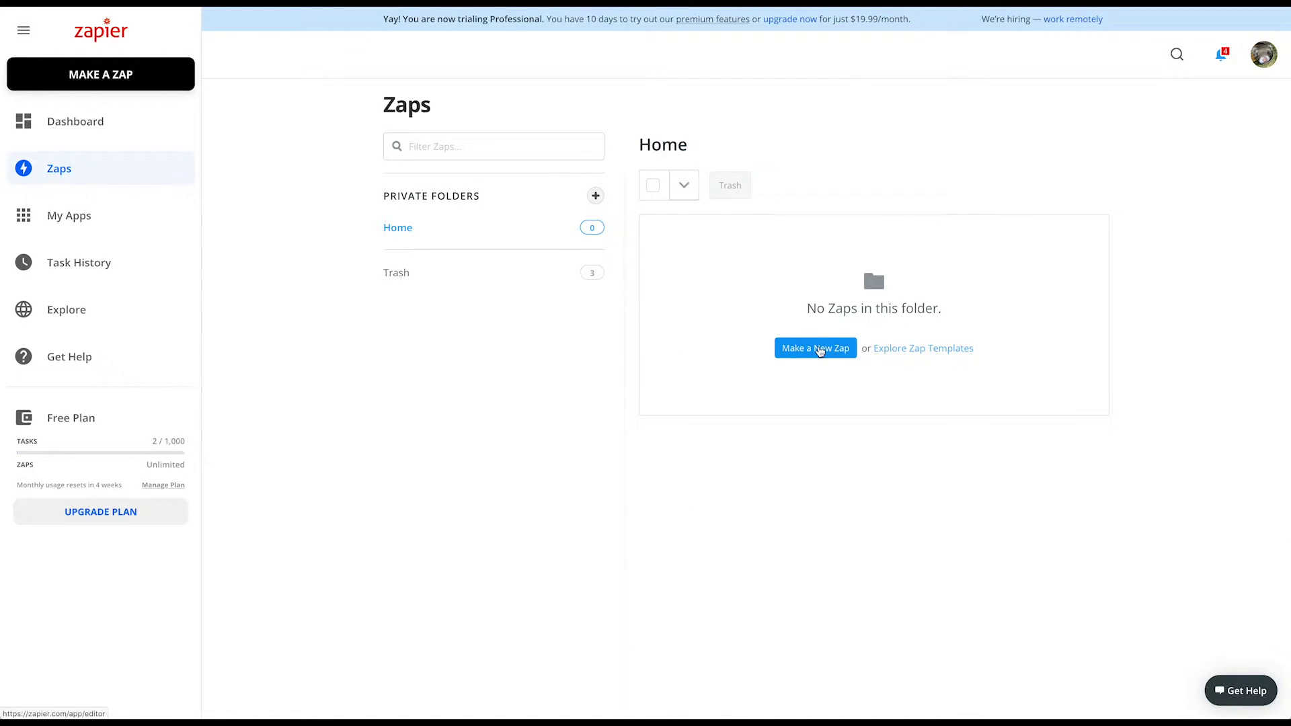
left_click(820, 351)
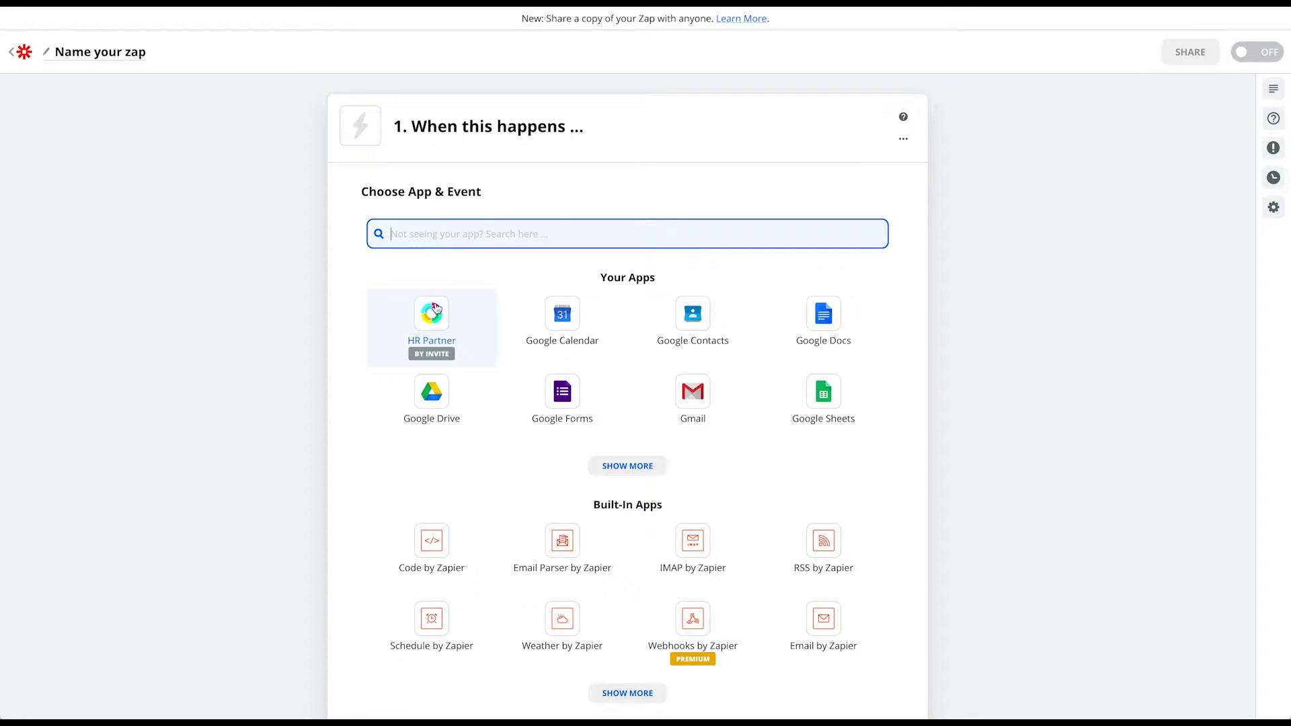
left_click(432, 319)
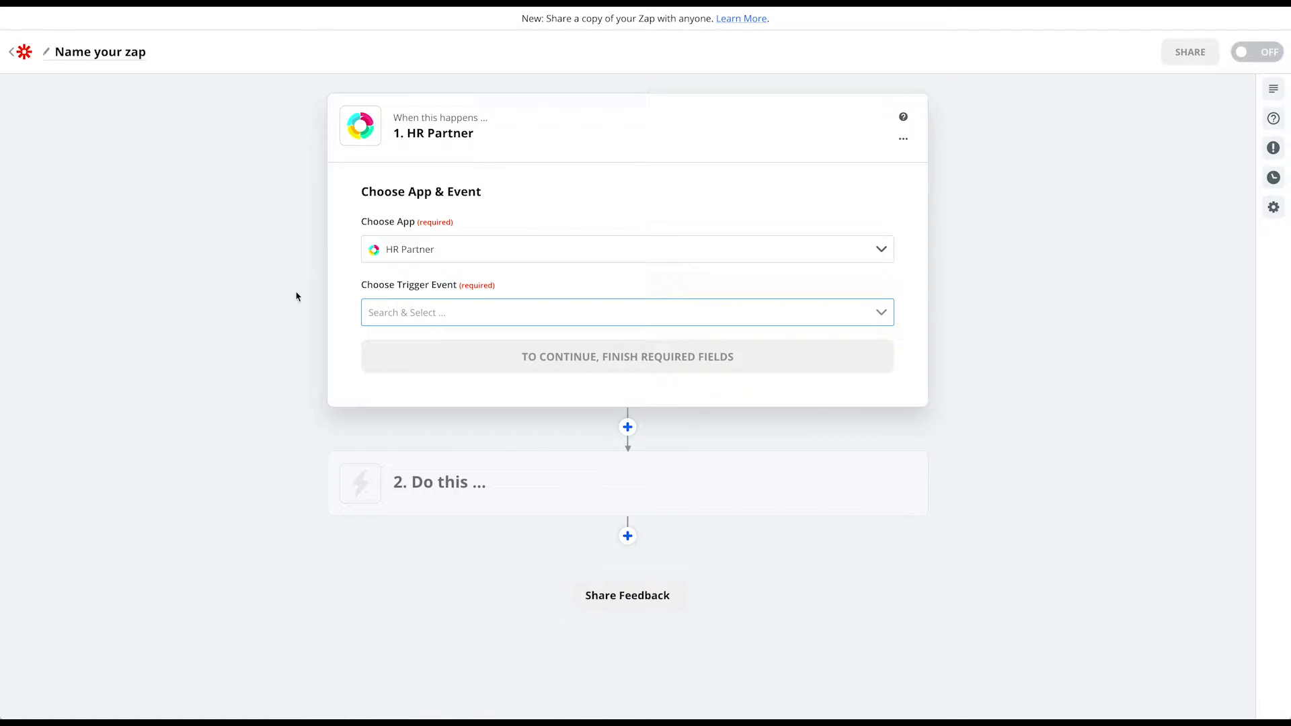
left_click(432, 313)
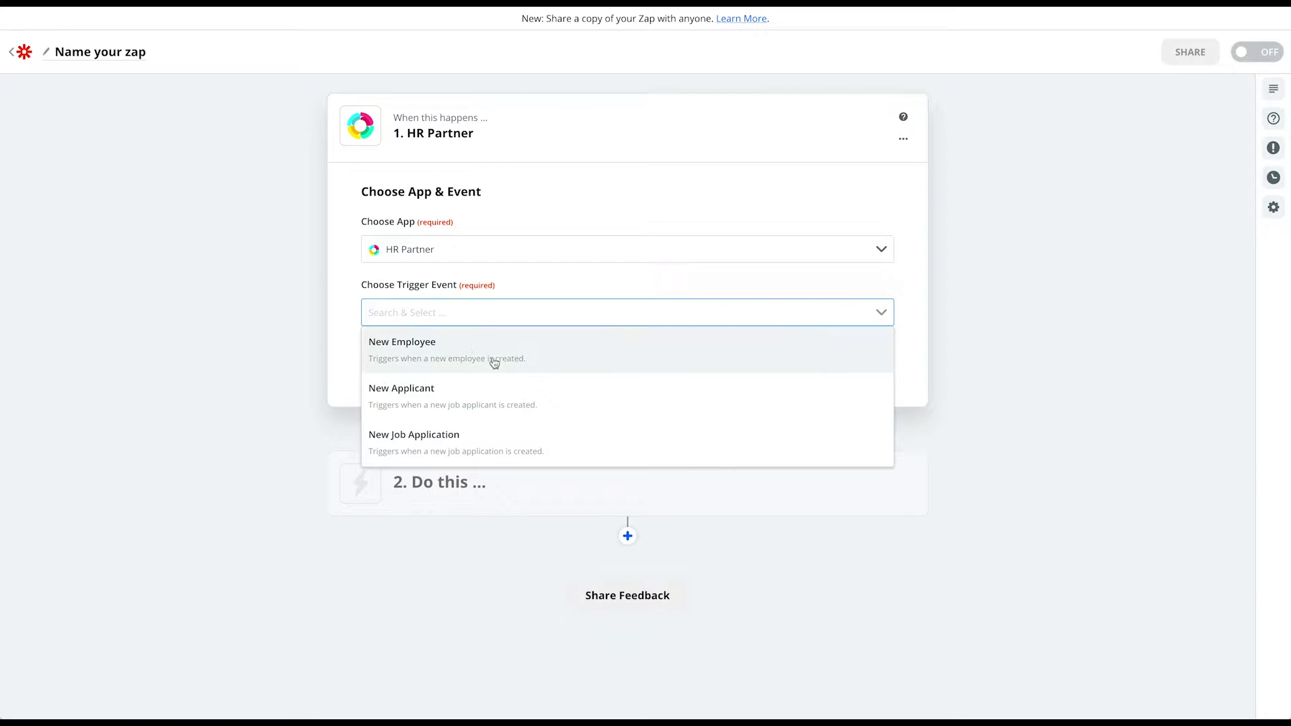
scroll(518, 377, "down", 3)
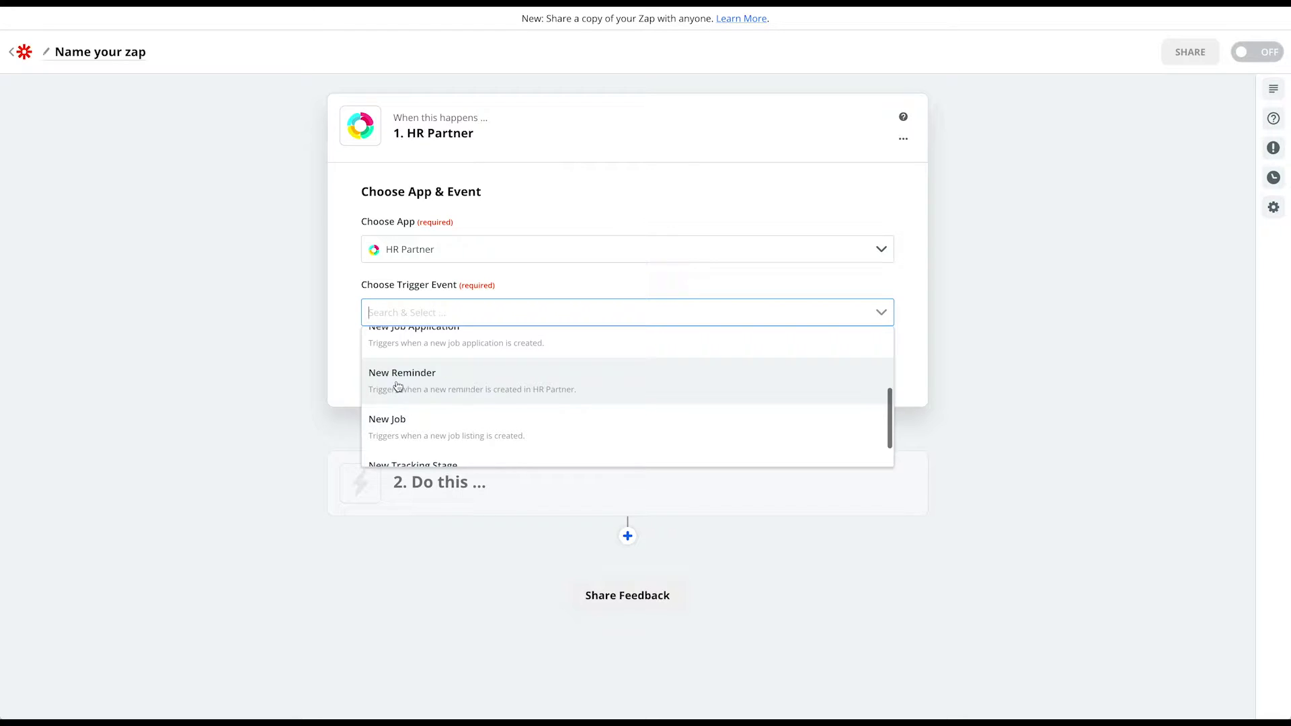
left_click(399, 385)
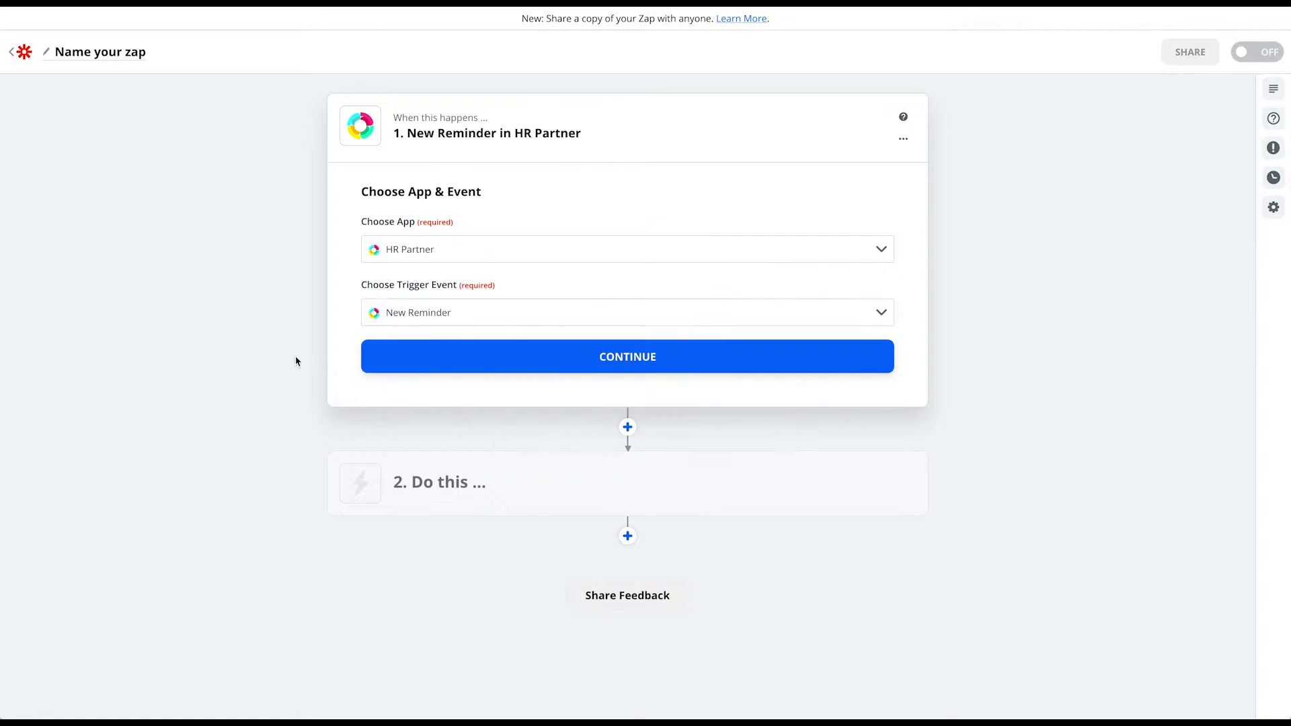
left_click(644, 357)
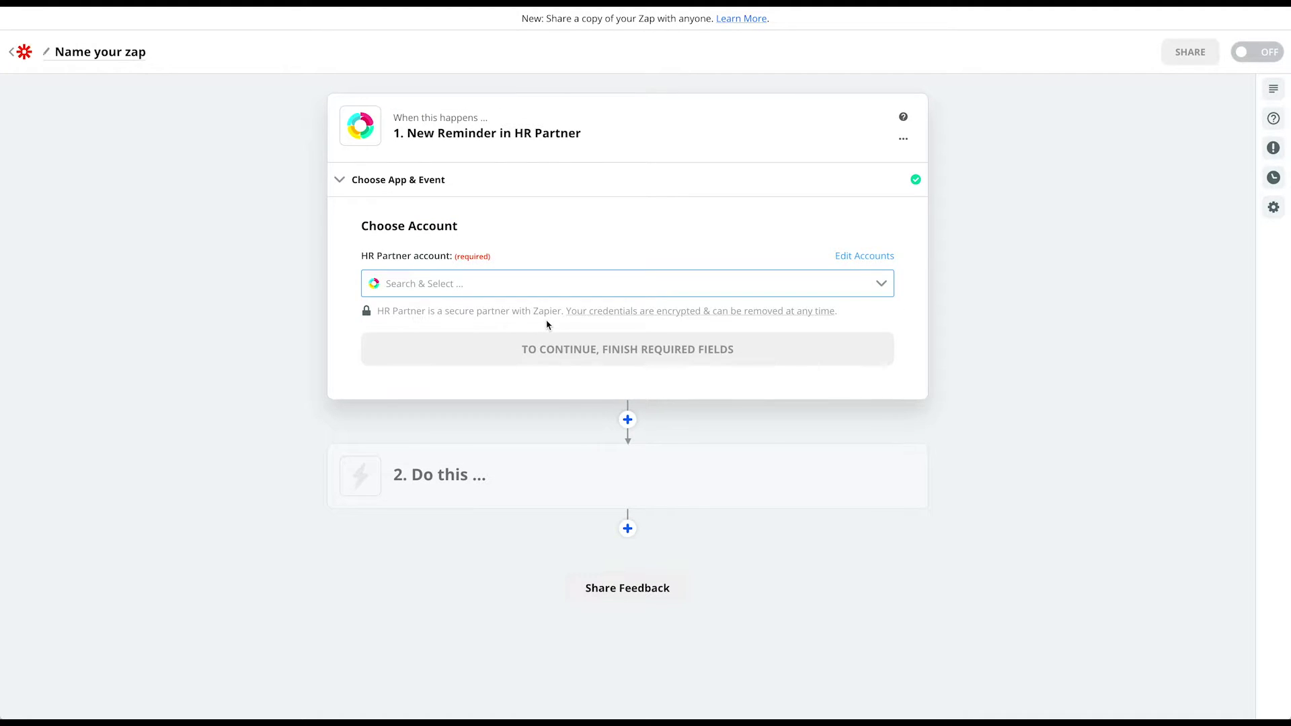
Use the "Ariel Air Charters" HR Partner account for the trigger.
left_click(560, 286)
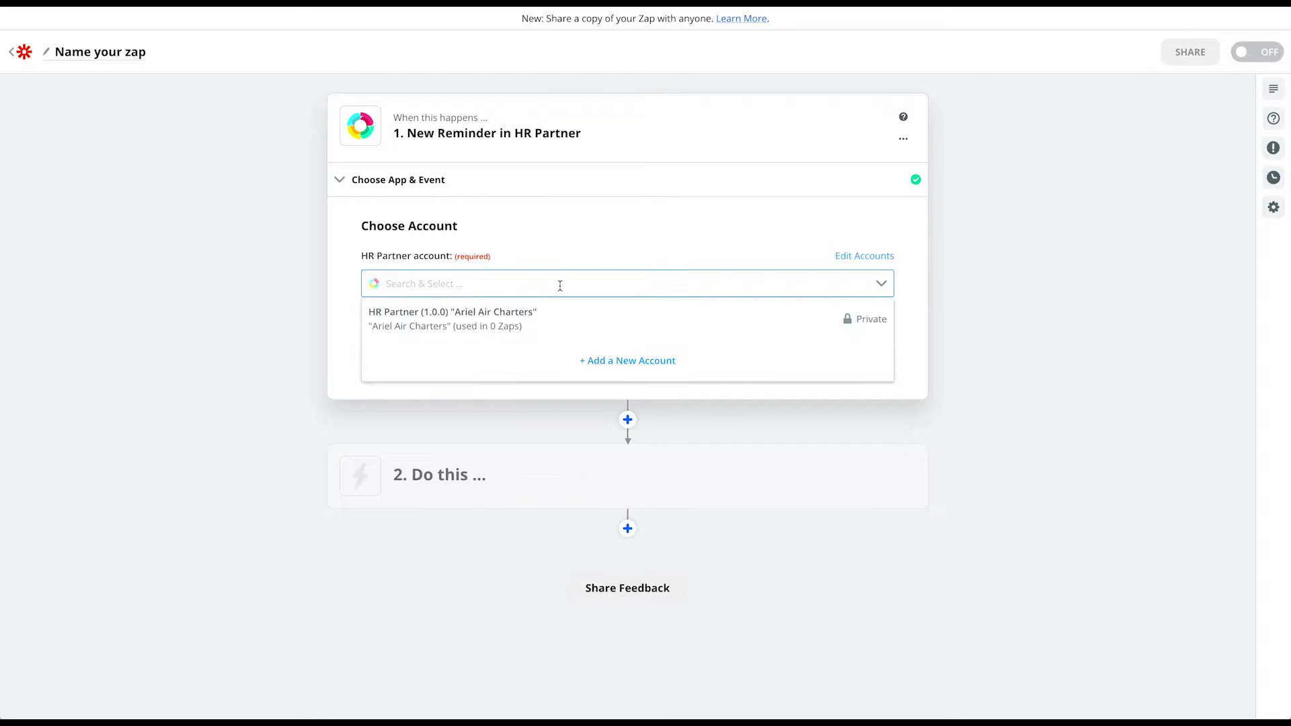
left_click(550, 322)
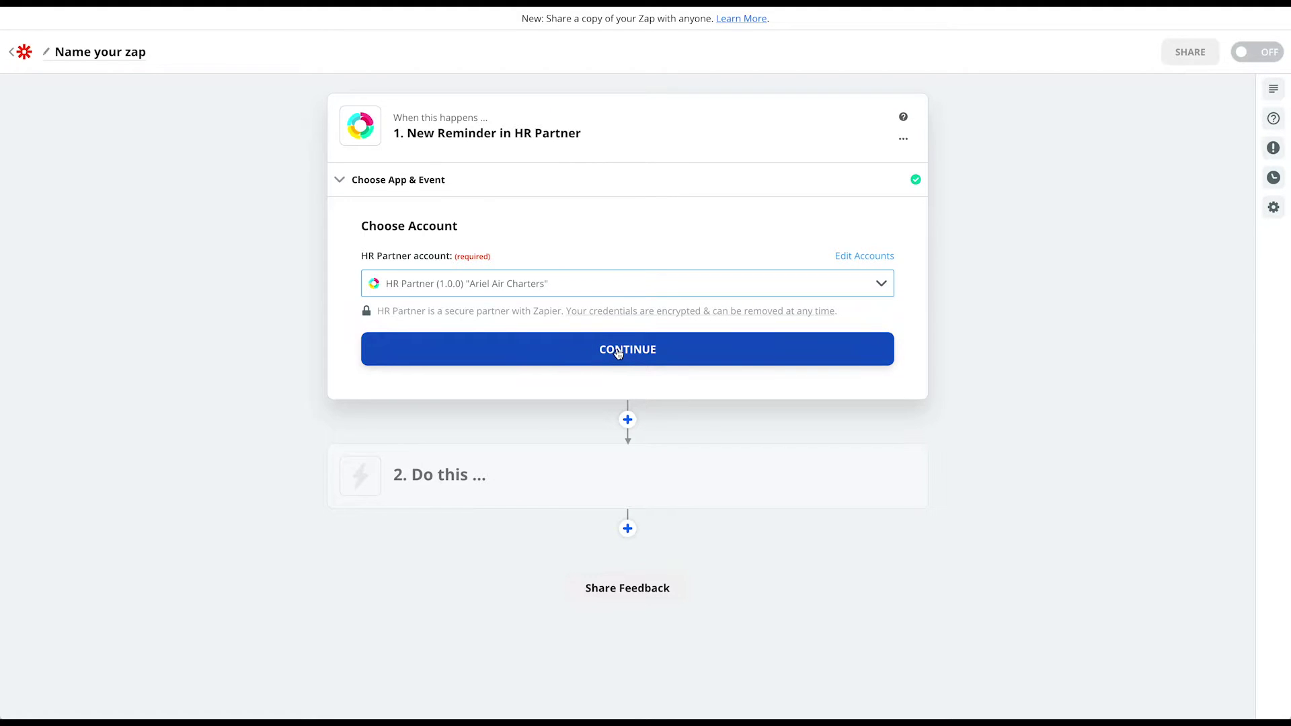
left_click(618, 349)
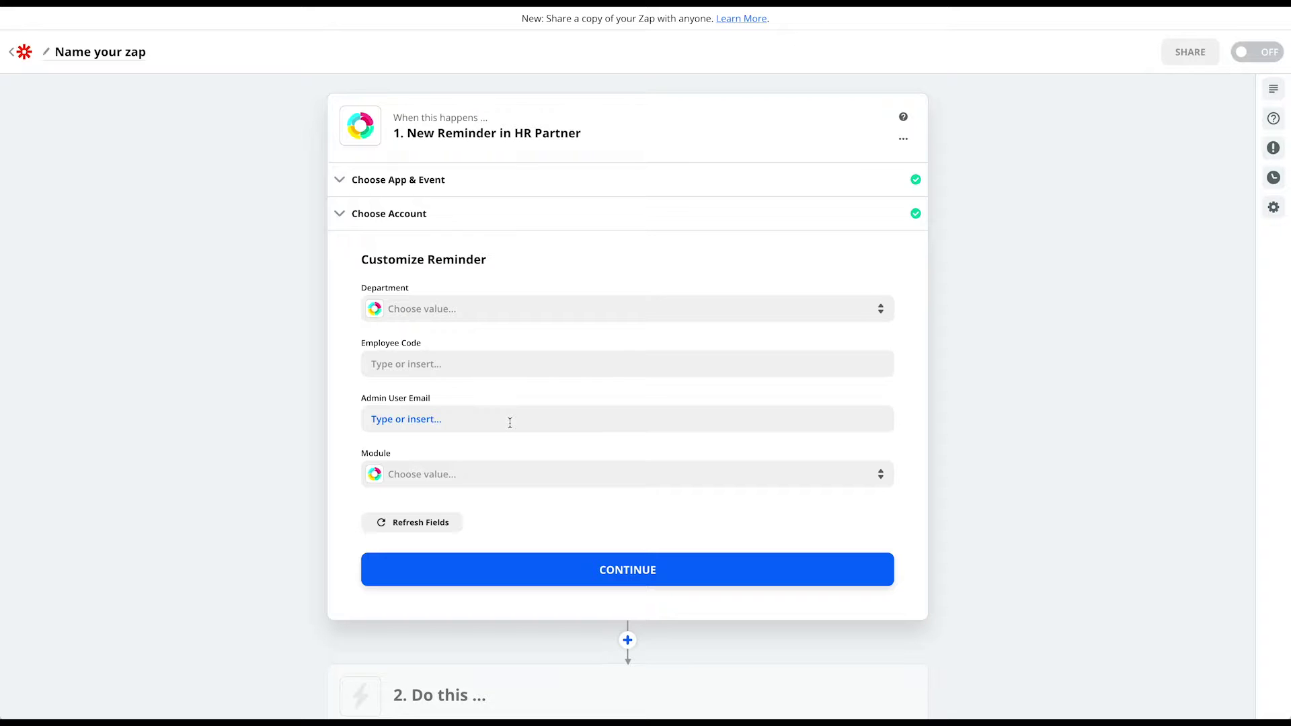
Leave the optional reminder filters empty and test the trigger, keeping Reminder C as the sample data.
scroll(527, 507, "down", 2)
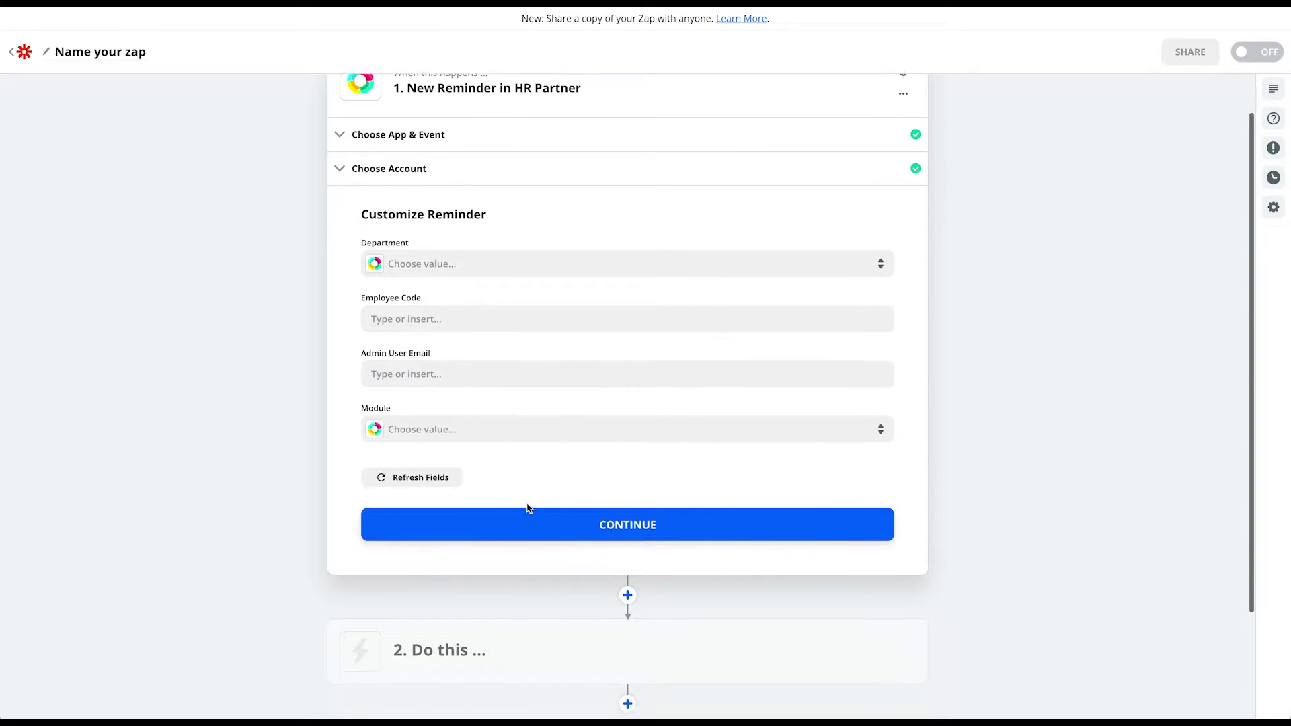
left_click(624, 443)
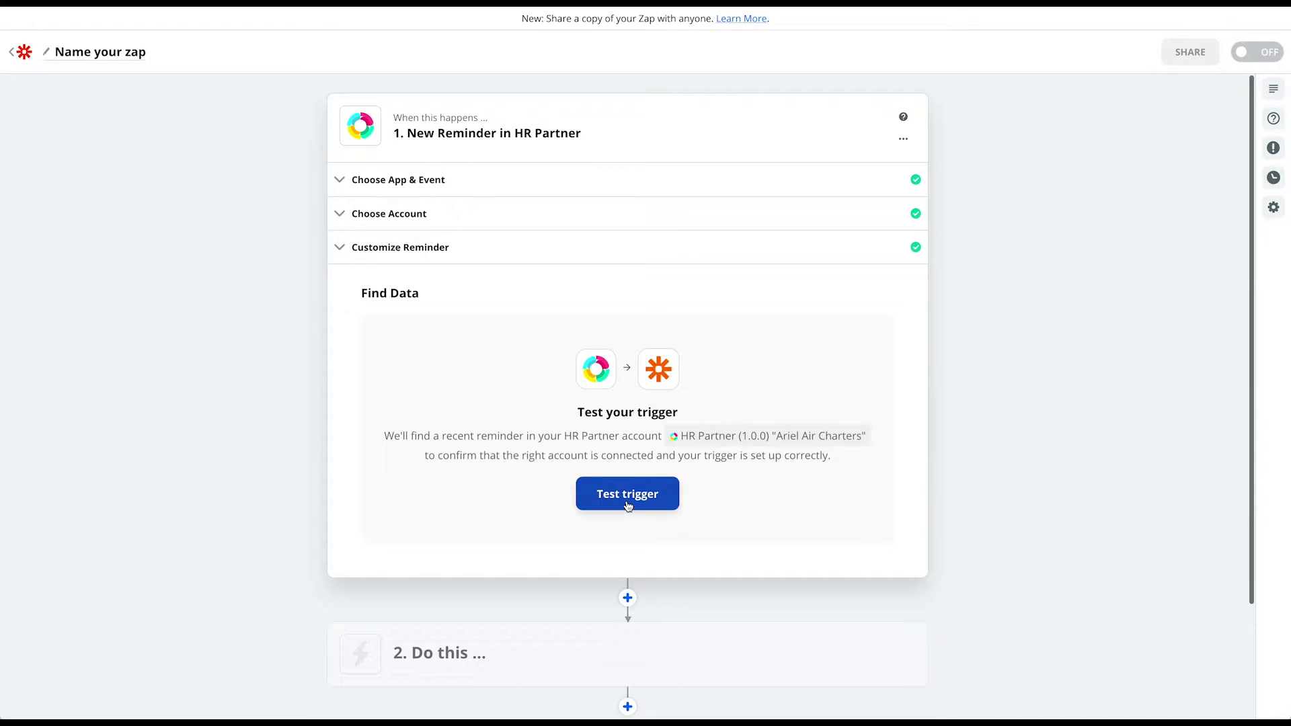
left_click(627, 505)
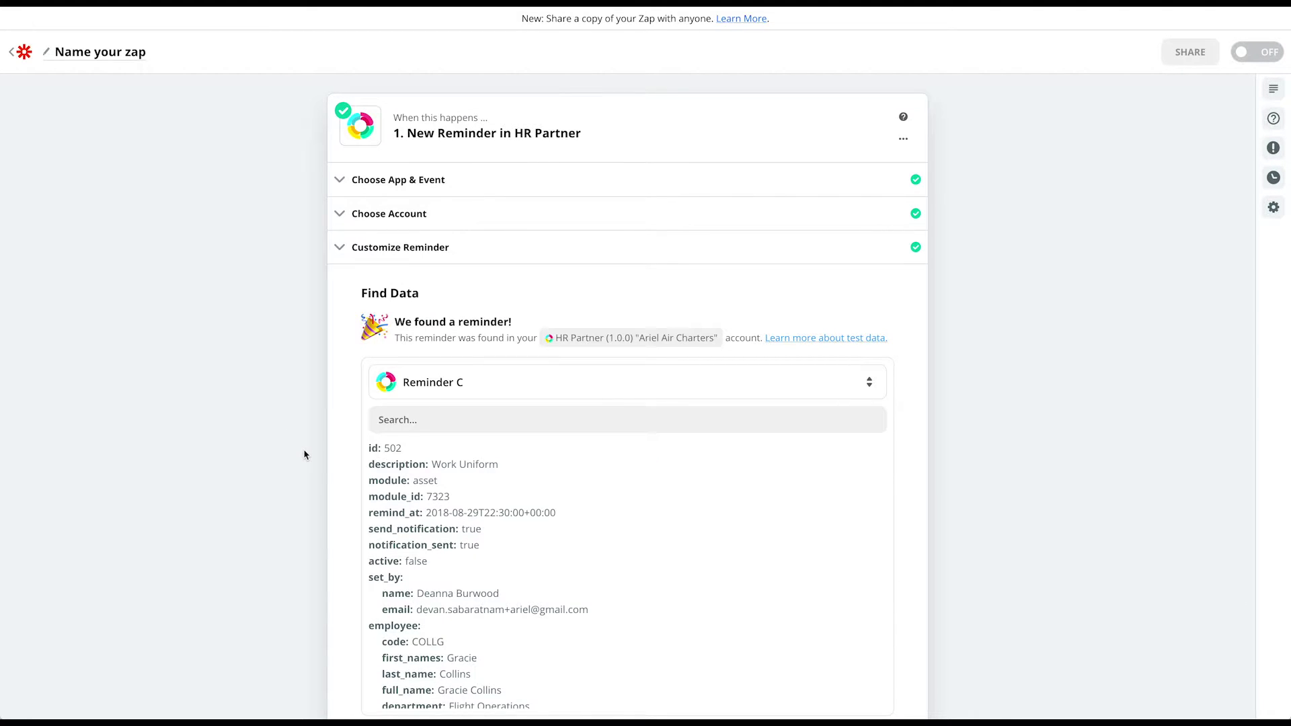
scroll(361, 468, "down", 2)
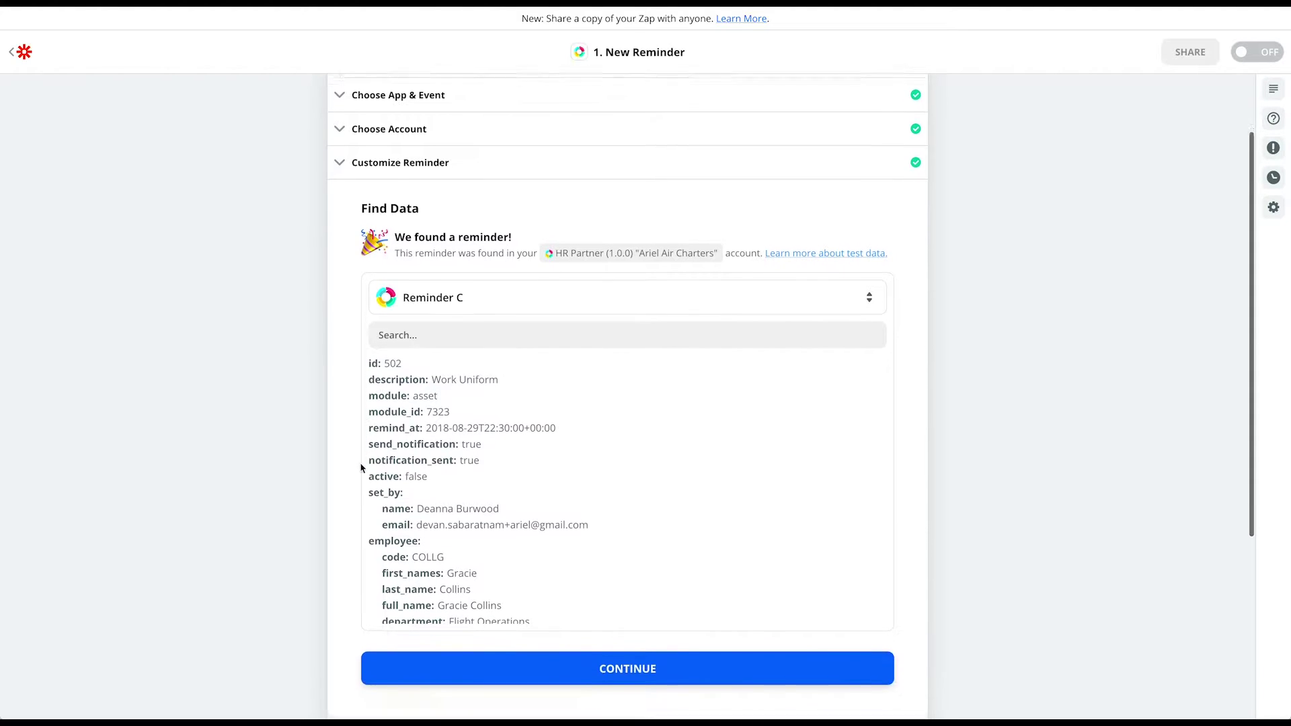
scroll(360, 513, "down", 1)
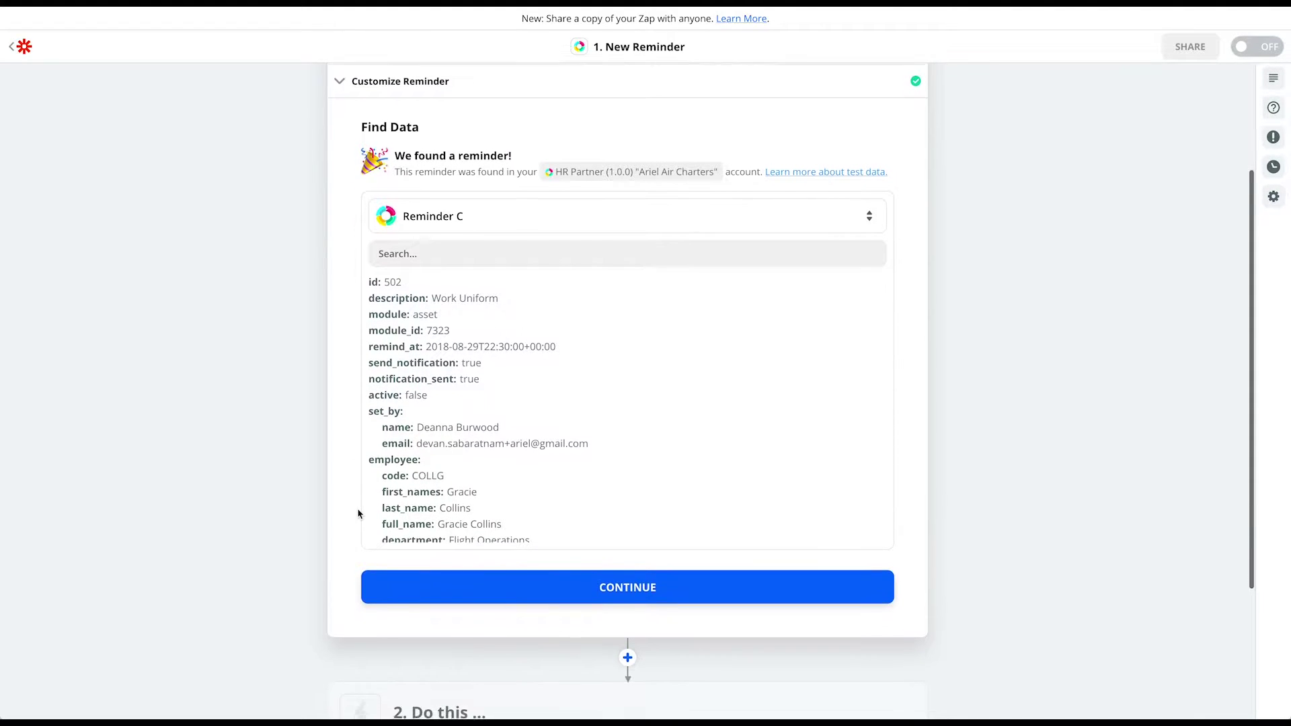
left_click(630, 573)
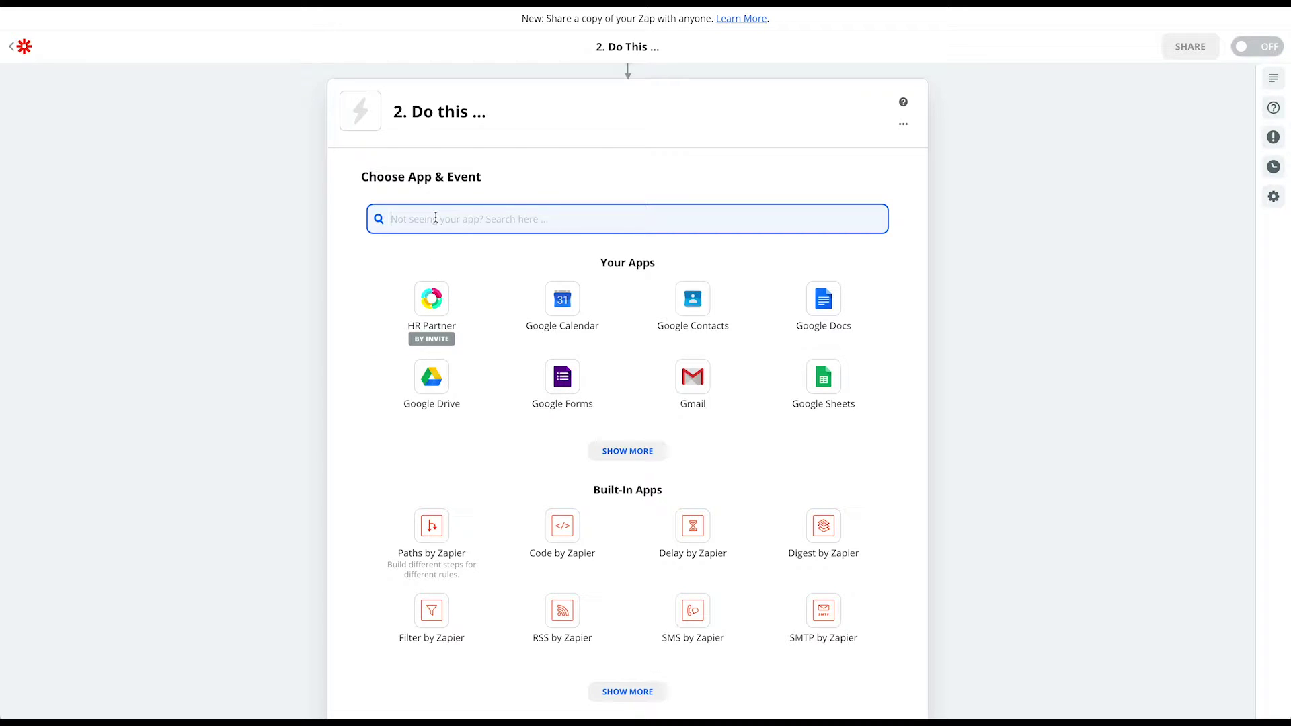
Set the Zap's action to Create Card in Trello.
type("trello")
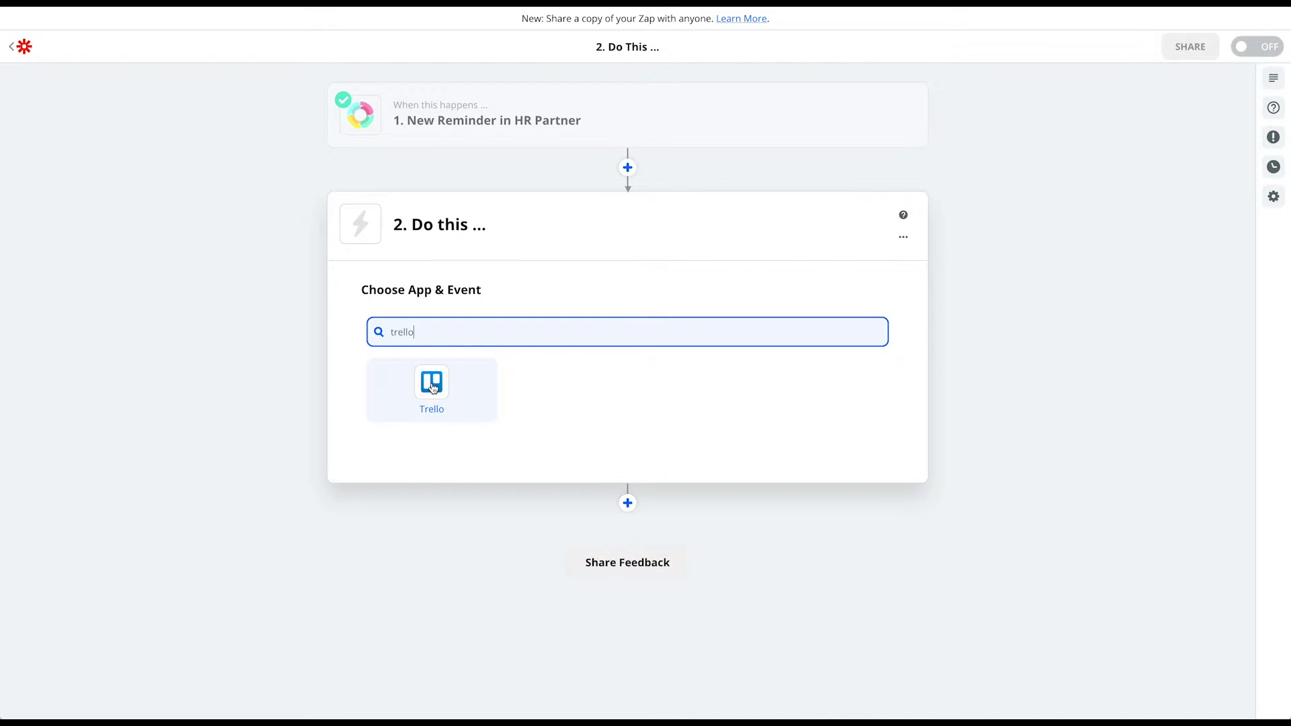
left_click(433, 388)
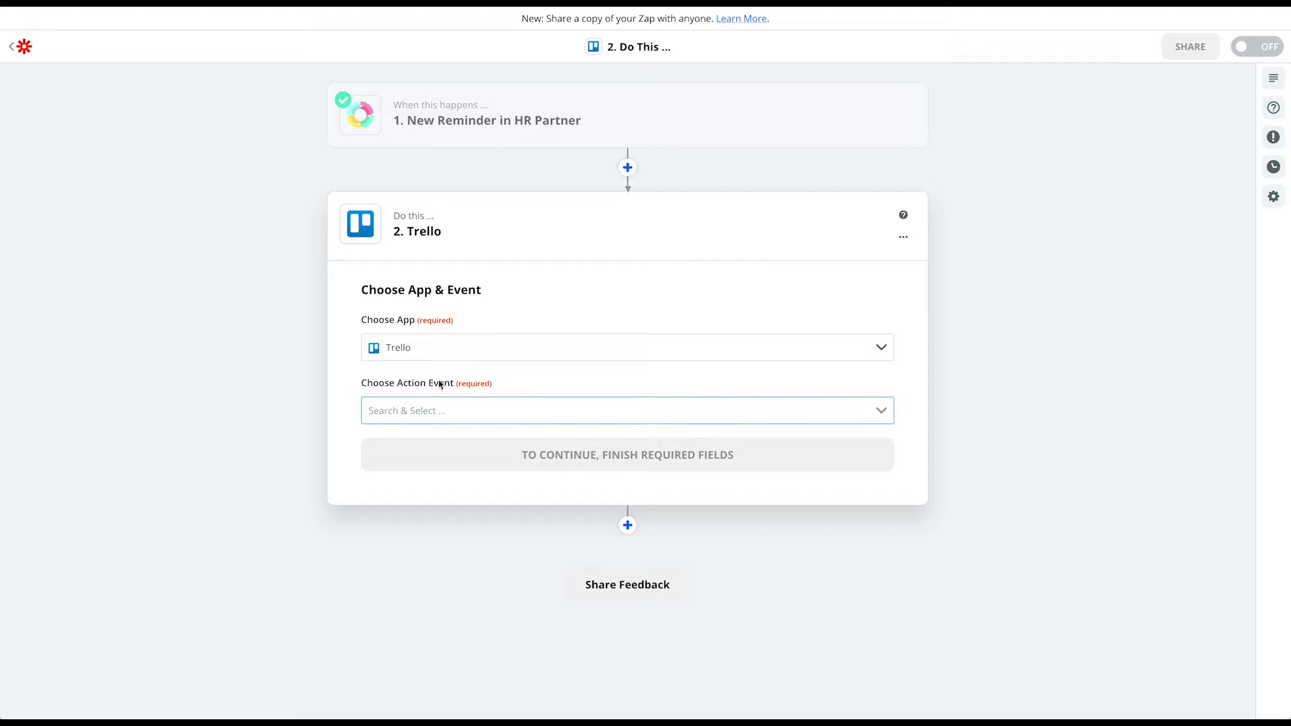
left_click(574, 412)
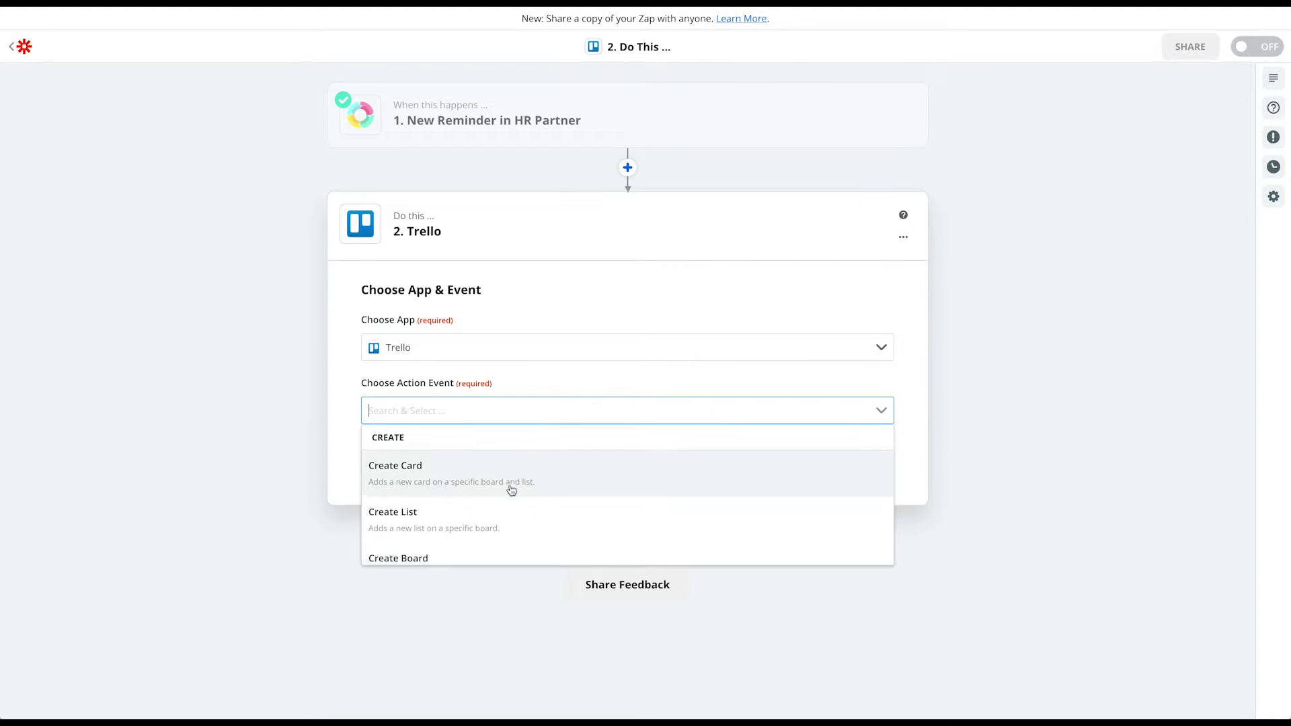
left_click(440, 472)
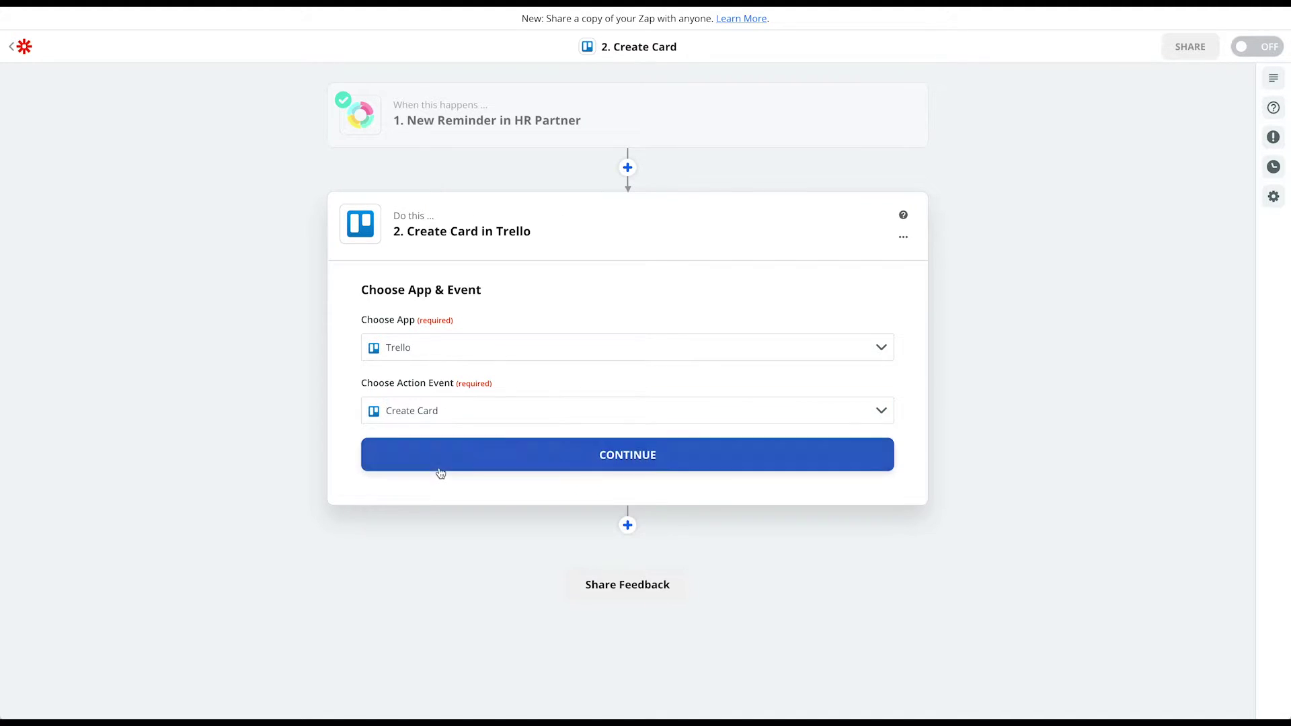
left_click(648, 458)
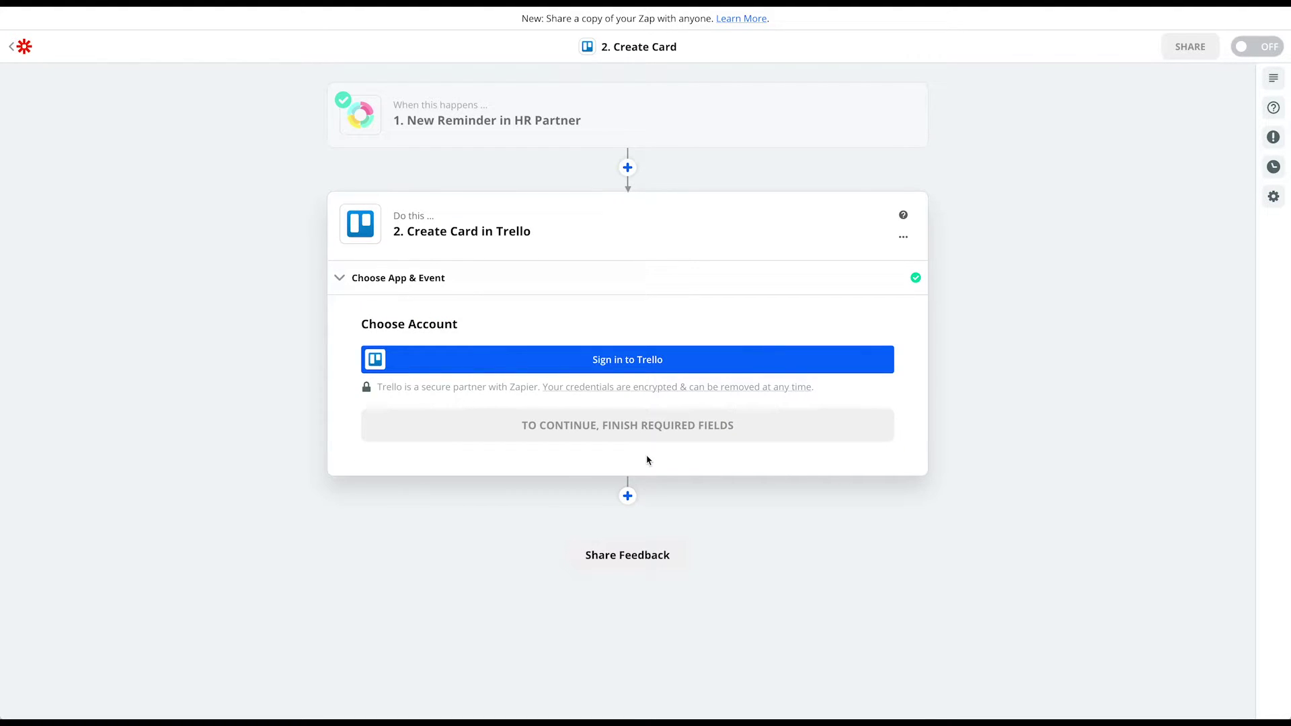
Sign in to Trello, allow Zapier access to the account, and use that account for the action.
left_click(616, 364)
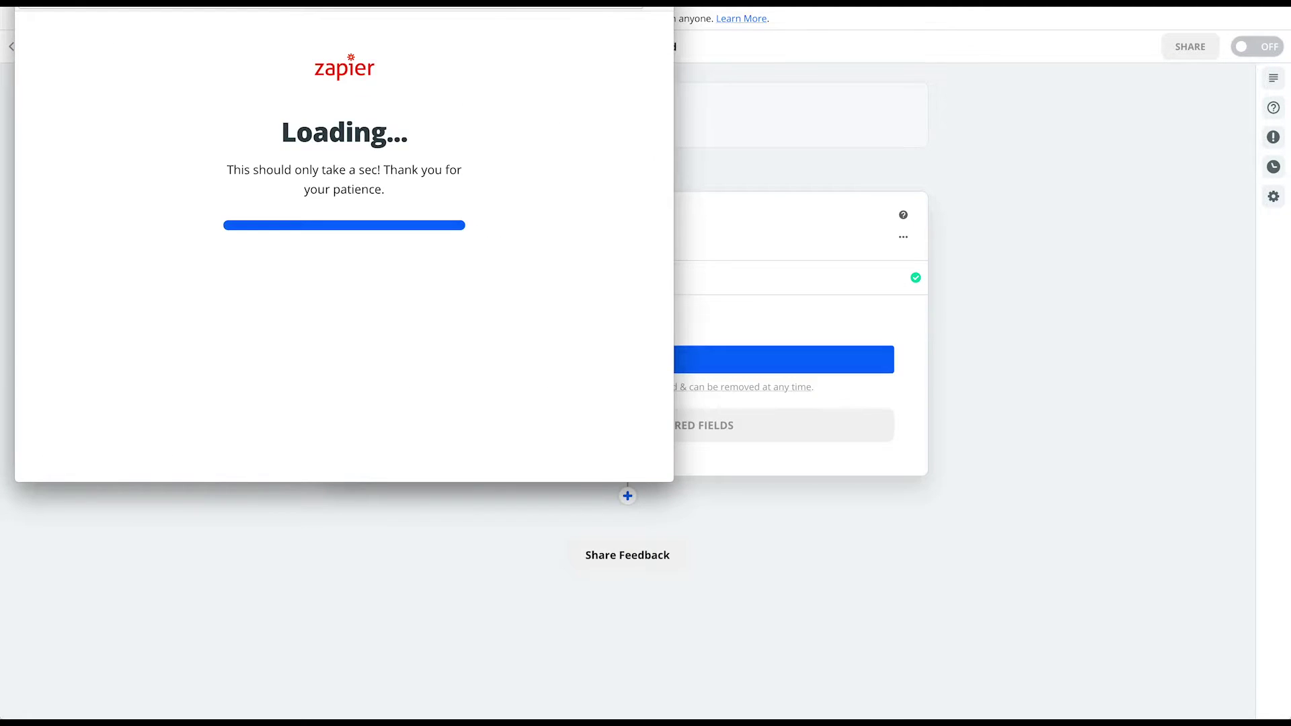
left_click_drag(483, 7, 507, 54)
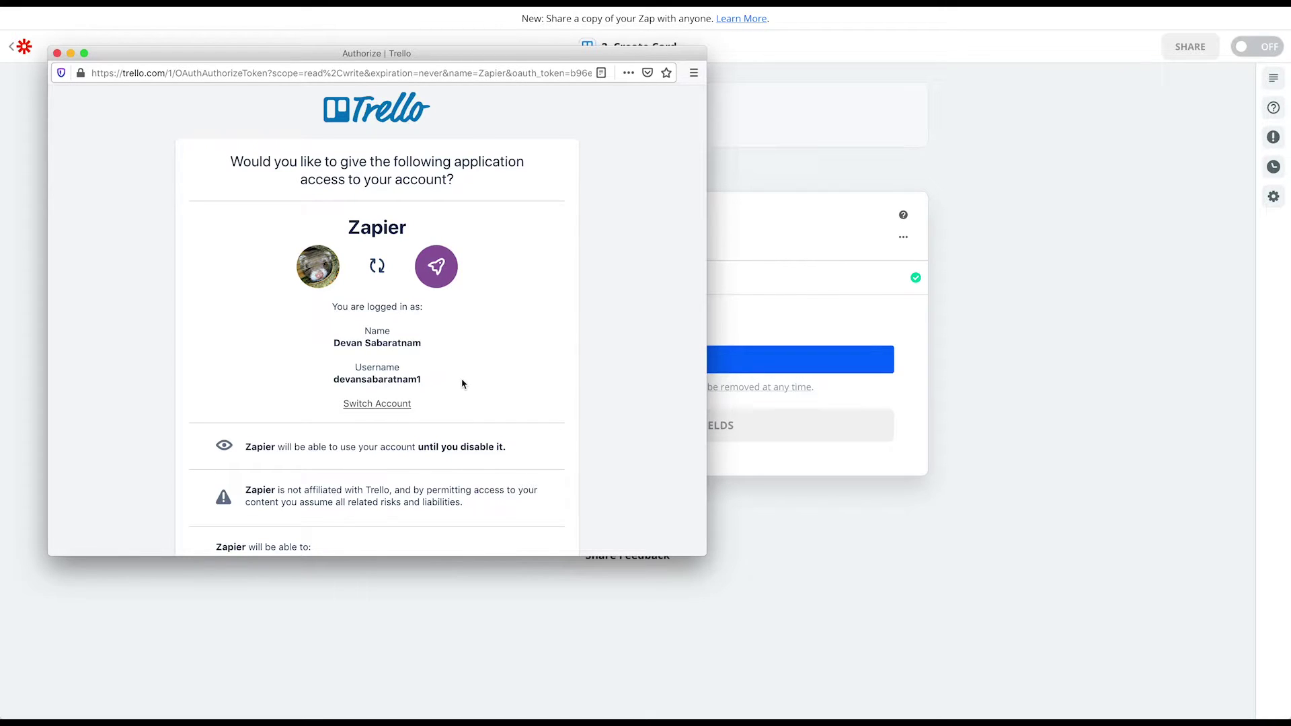
scroll(462, 384, "down", 1)
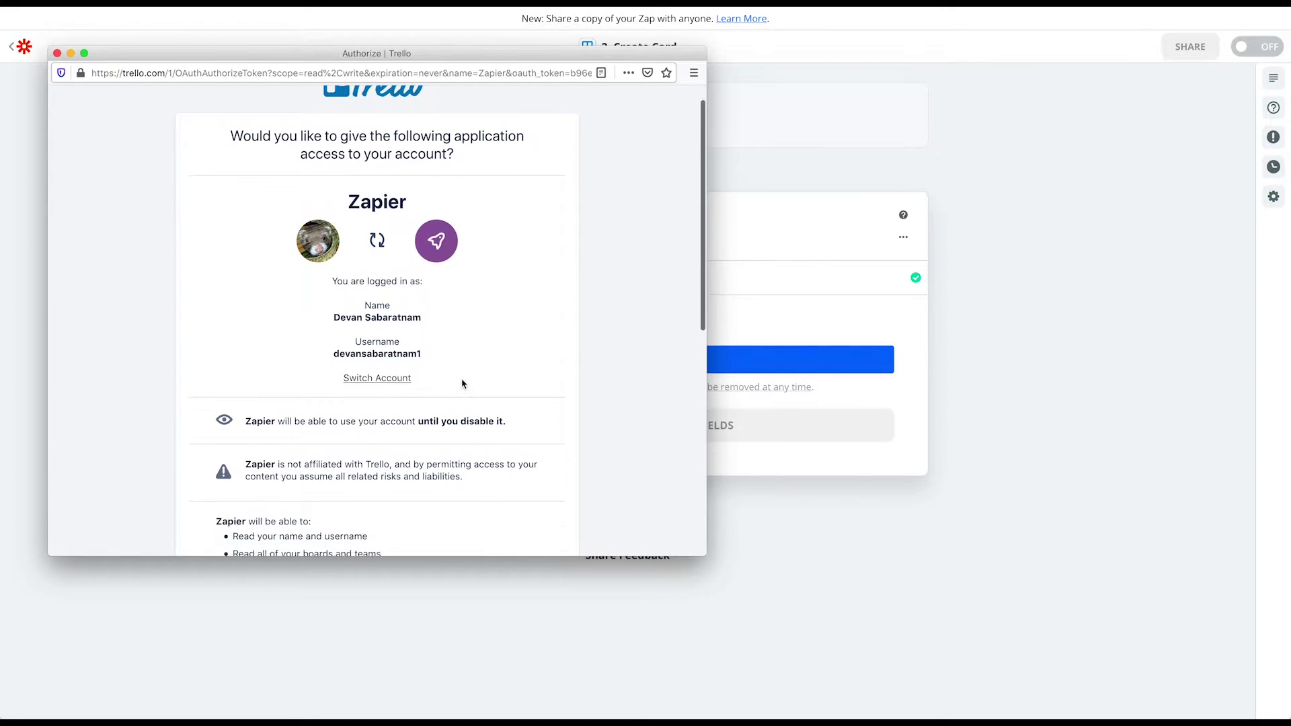
scroll(462, 384, "down", 5)
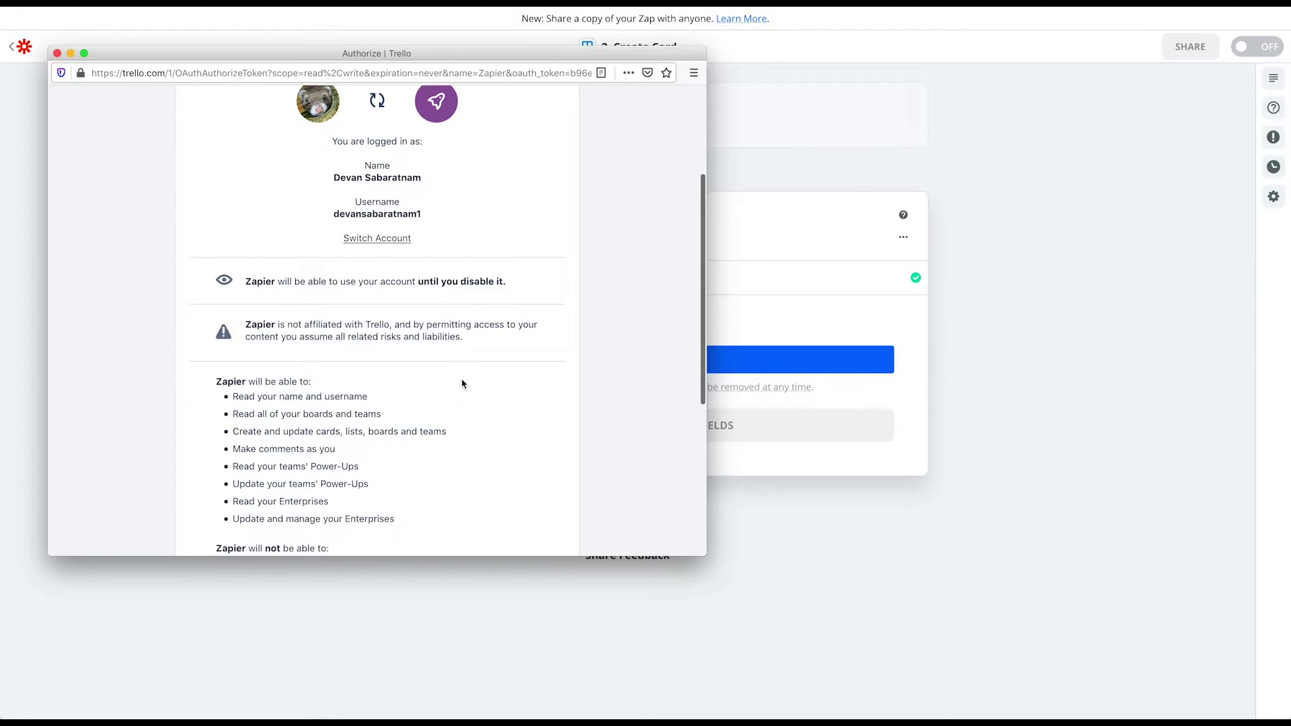
scroll(462, 384, "down", 9)
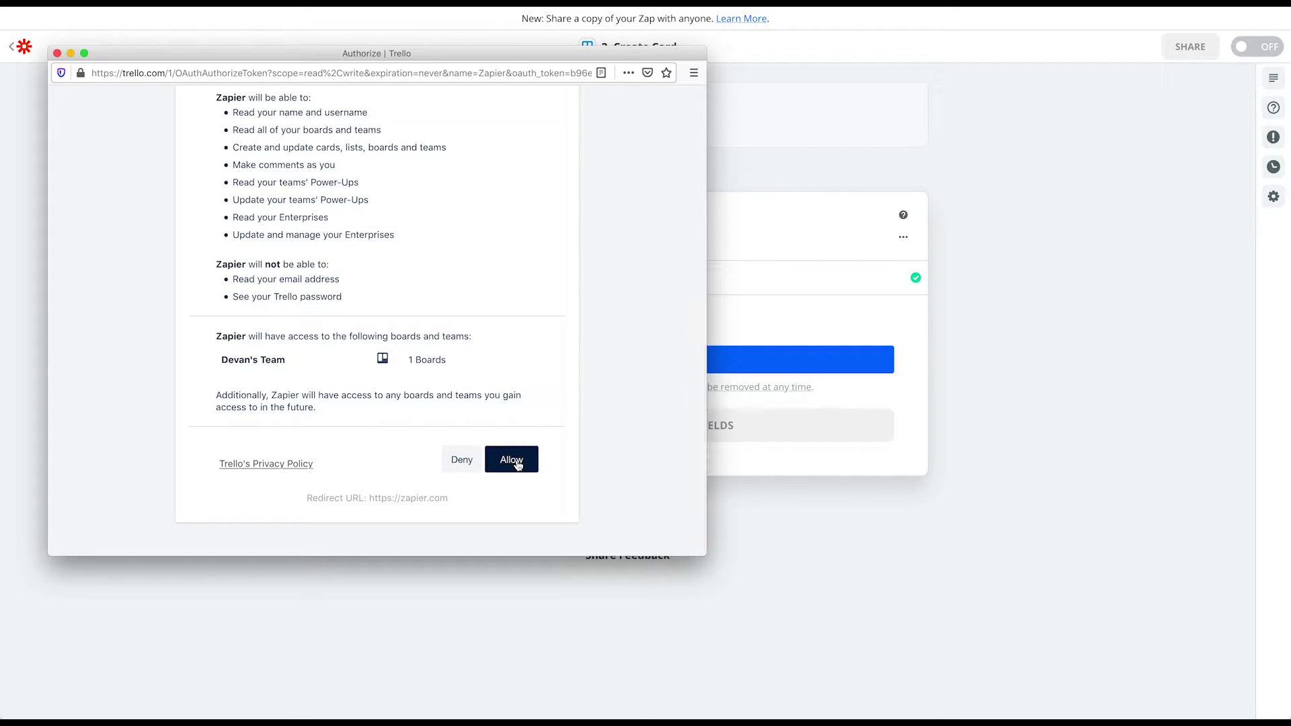
left_click(516, 463)
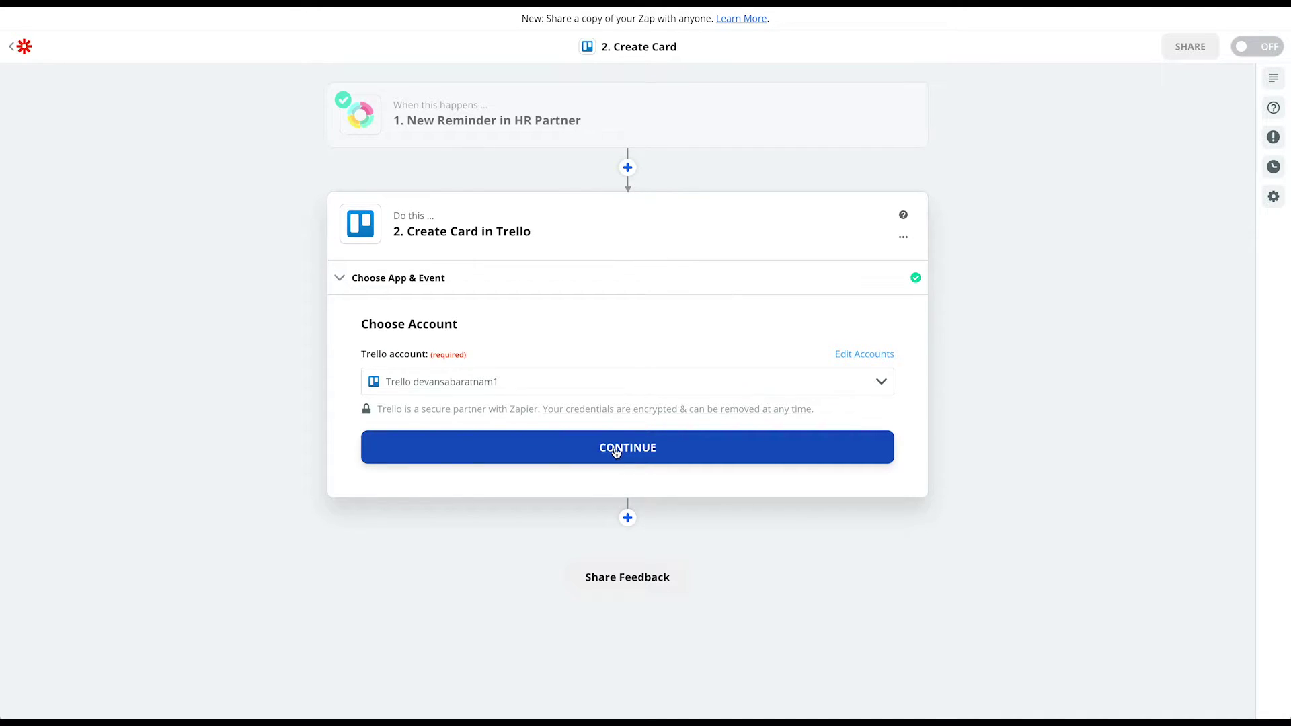
left_click(615, 452)
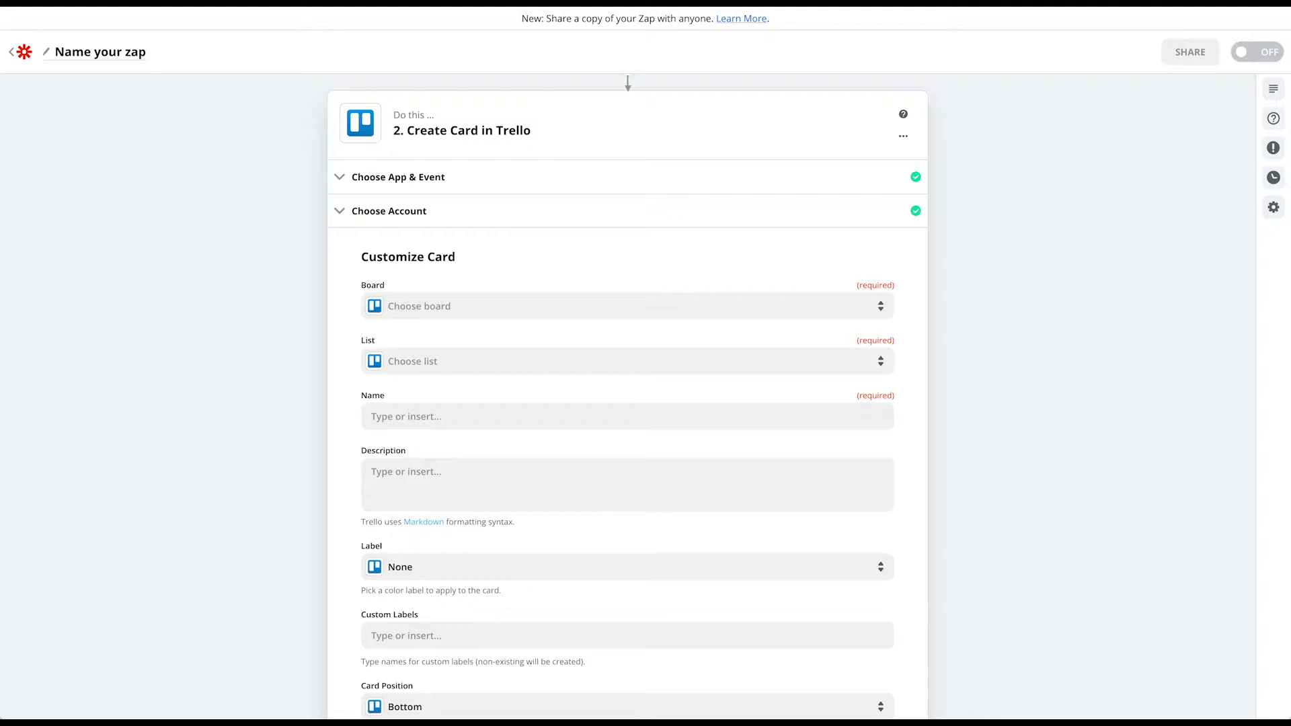
Set the new card's board to HR Partner Reminders and its list to To Do.
left_click(449, 307)
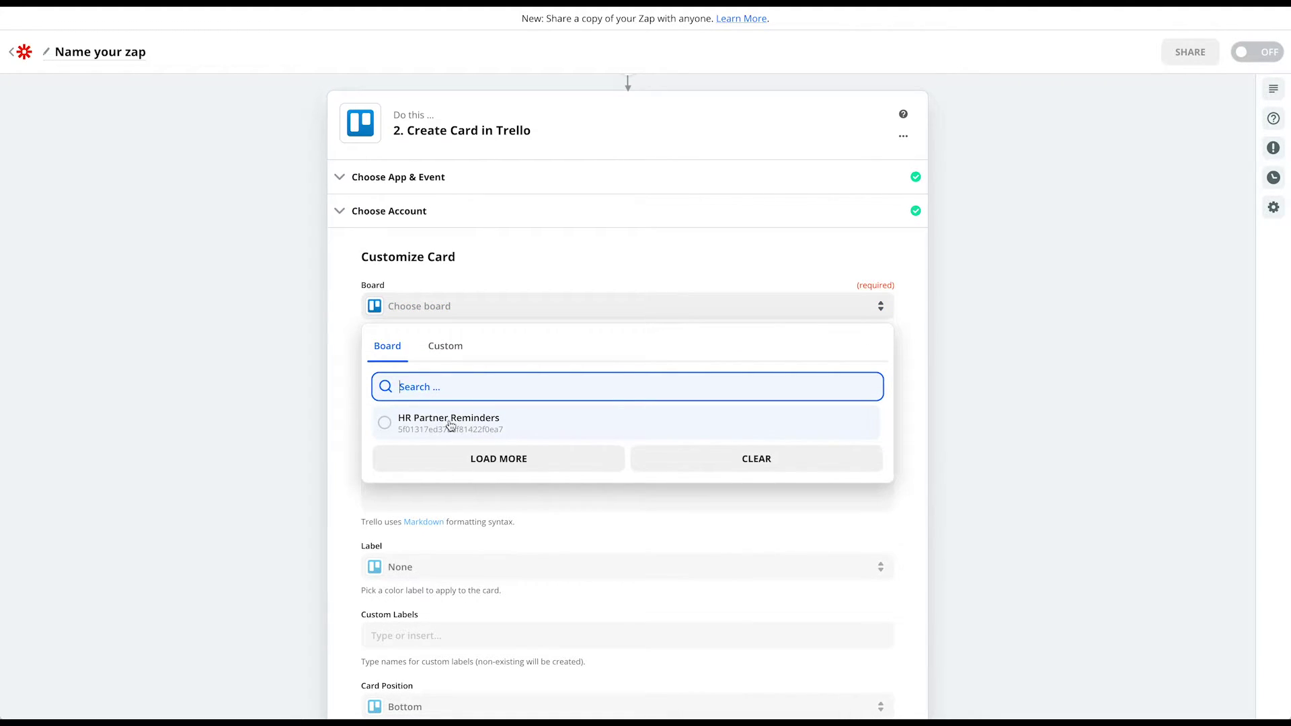
left_click(395, 427)
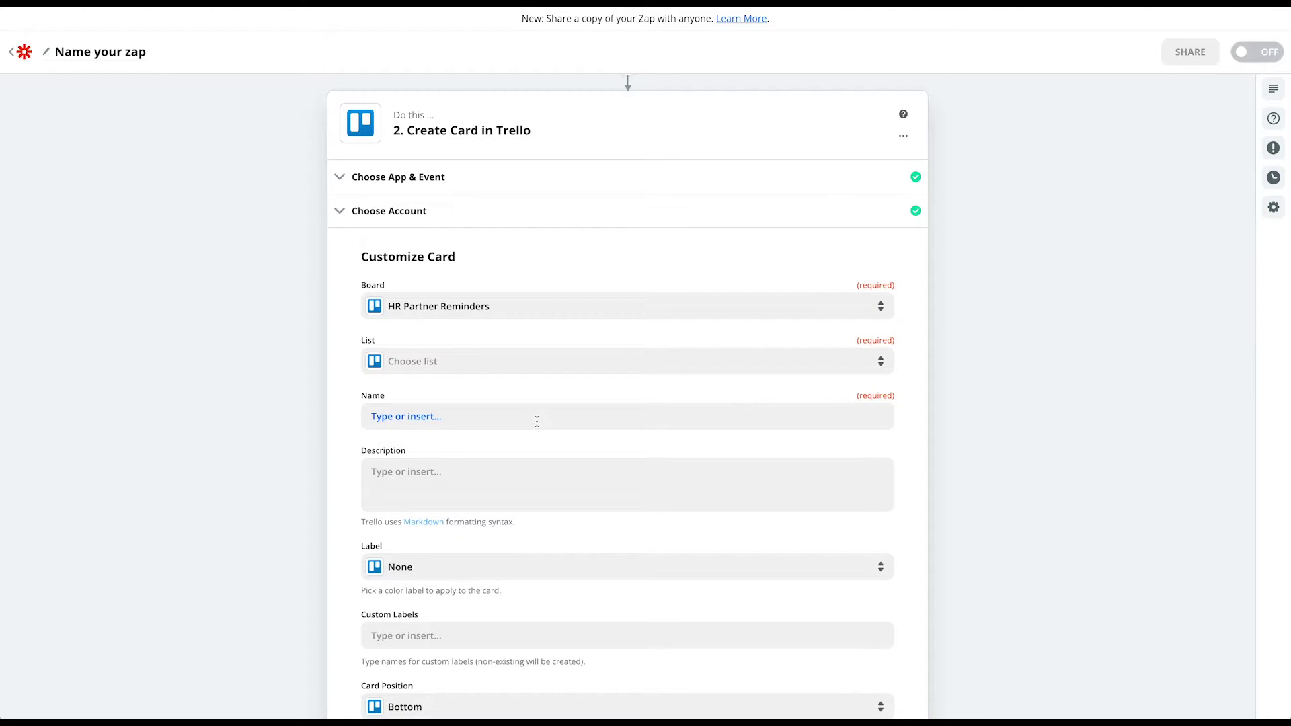
left_click(412, 363)
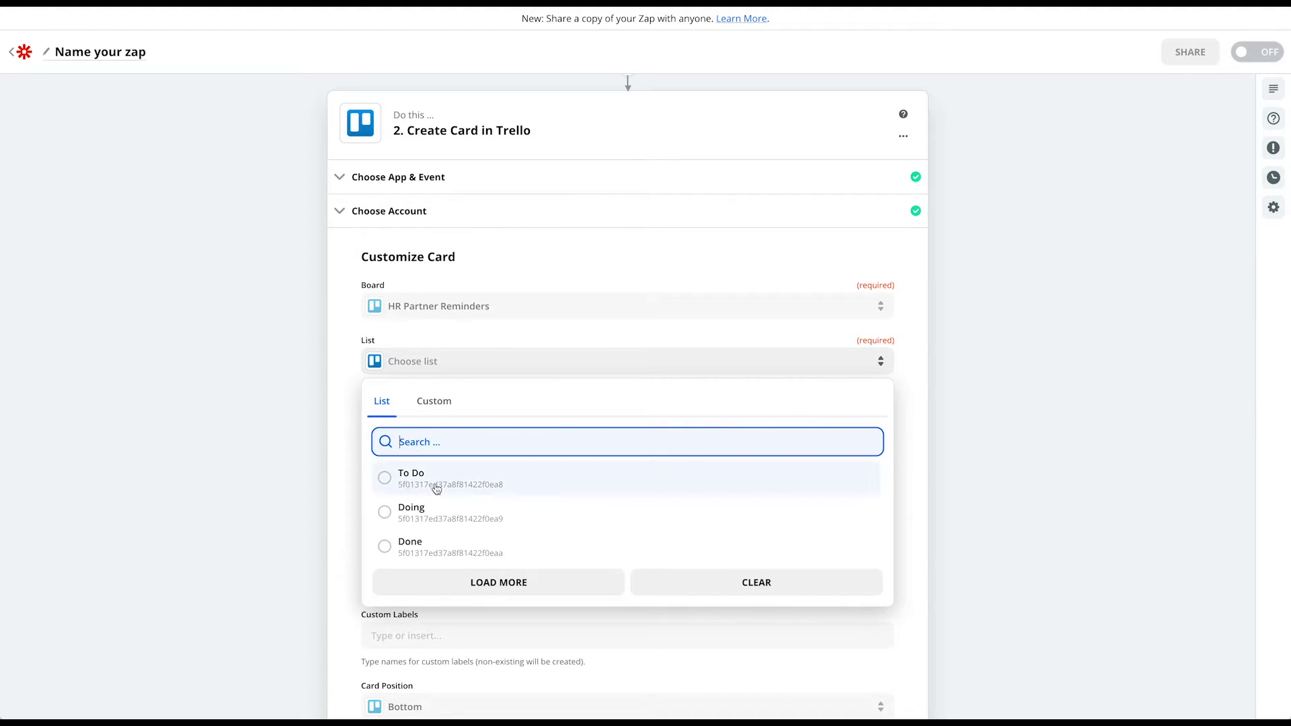
left_click(384, 479)
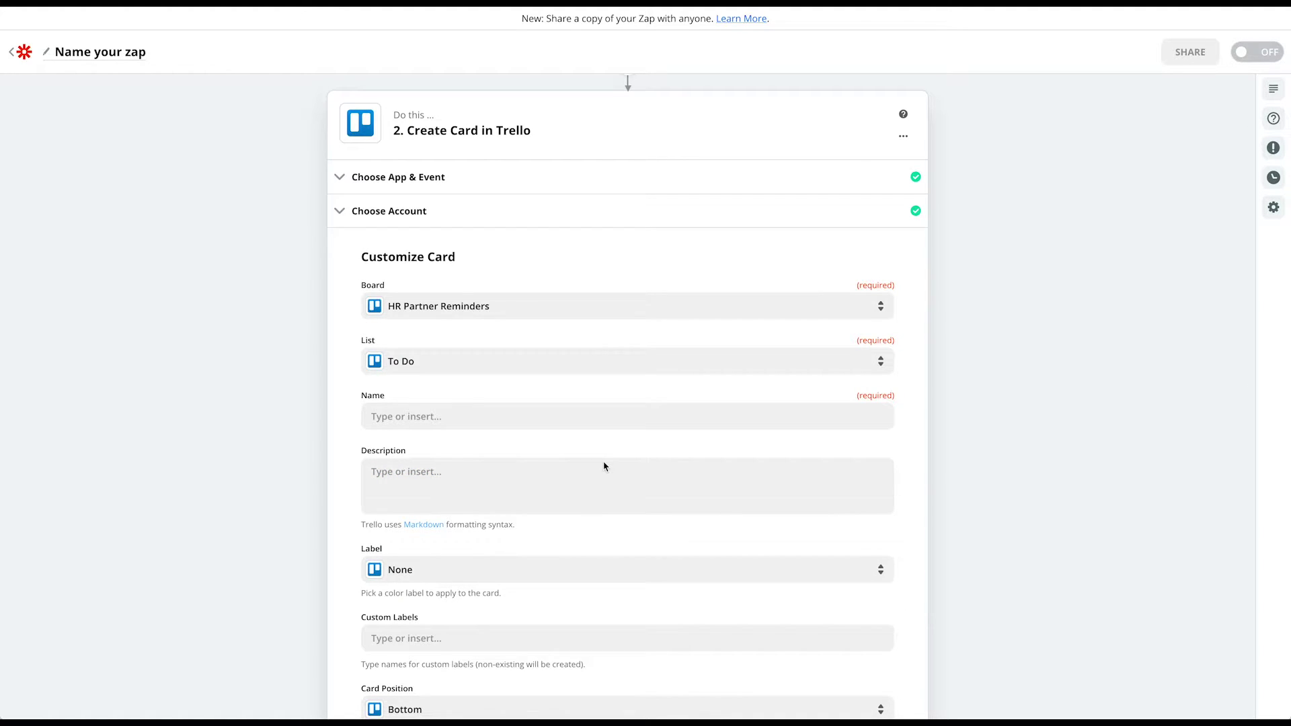
Set the card's name to the reminder's Description field followed by the Employee Full Name field in parentheses.
left_click(460, 417)
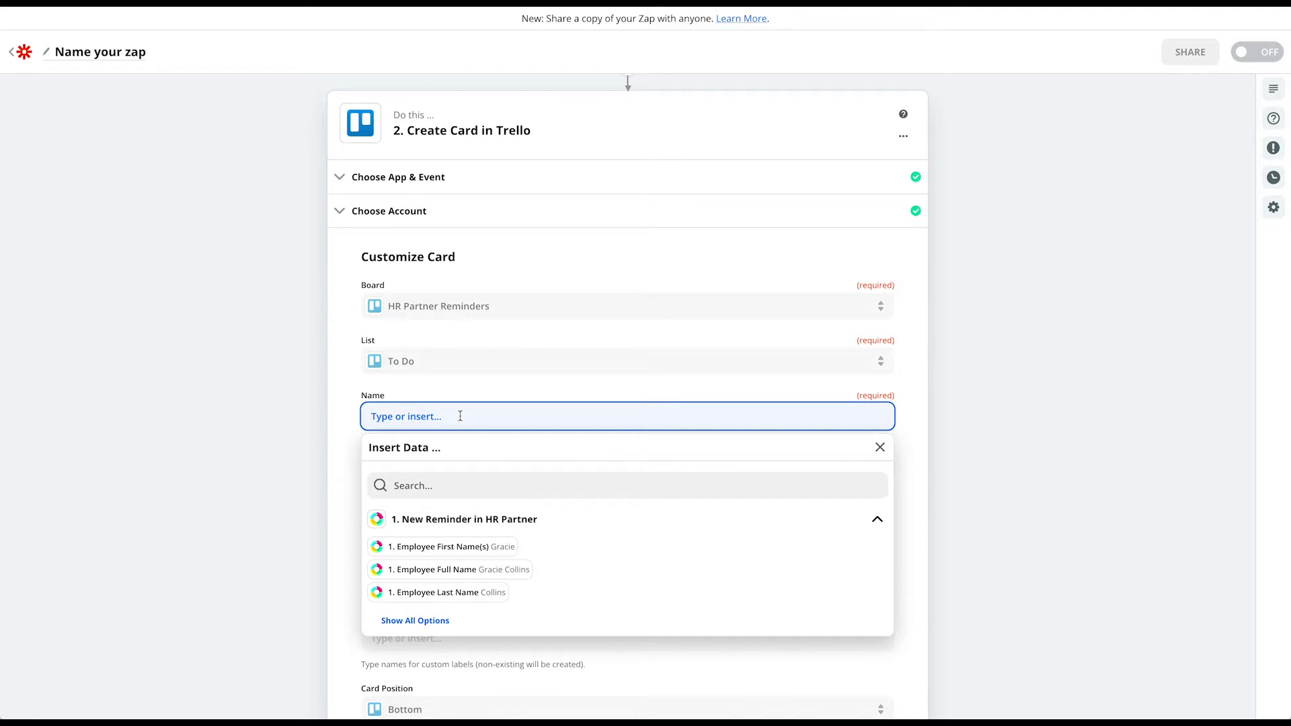
left_click(438, 621)
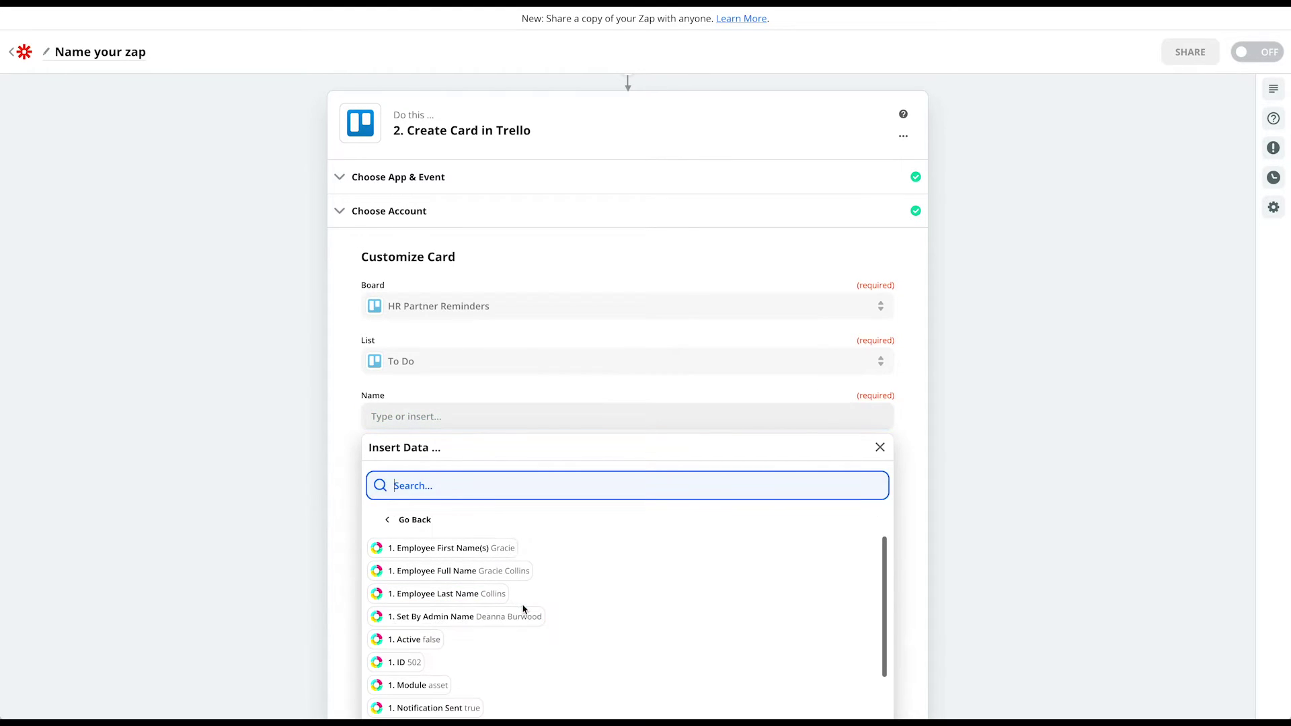
scroll(522, 610, "down", 3)
scroll(522, 610, "down", 2)
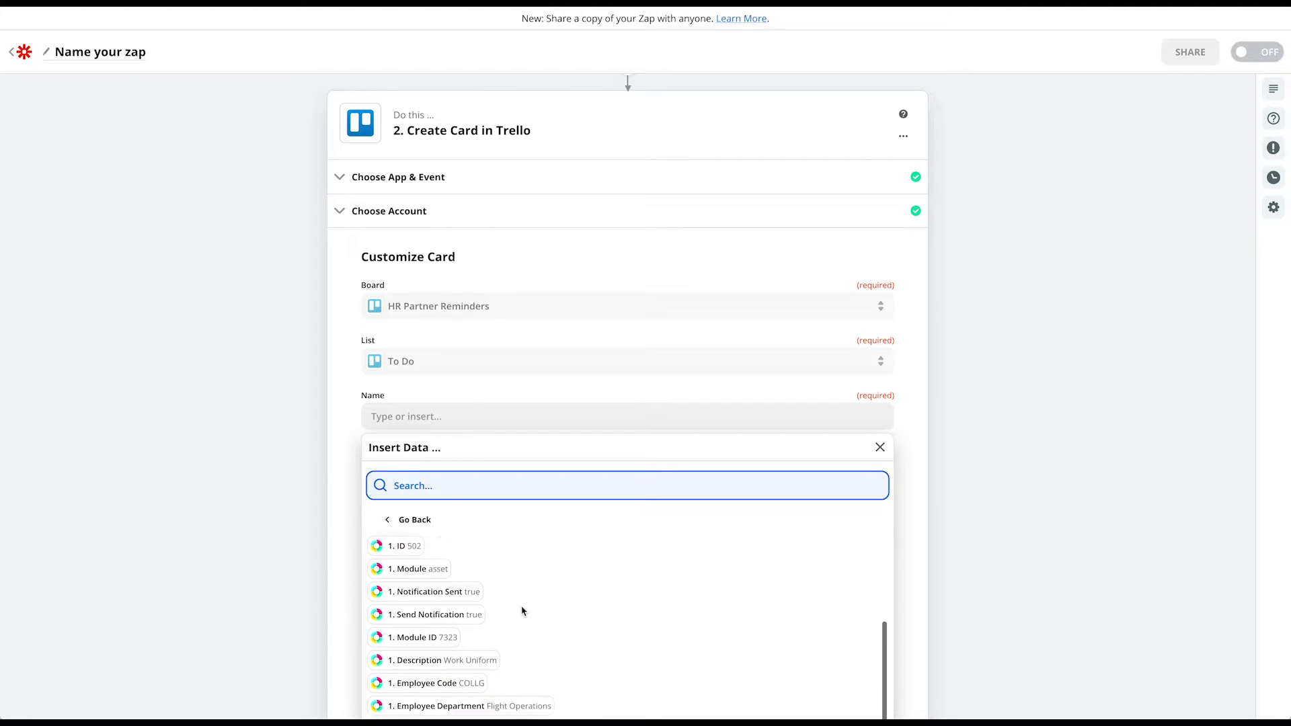
left_click(419, 660)
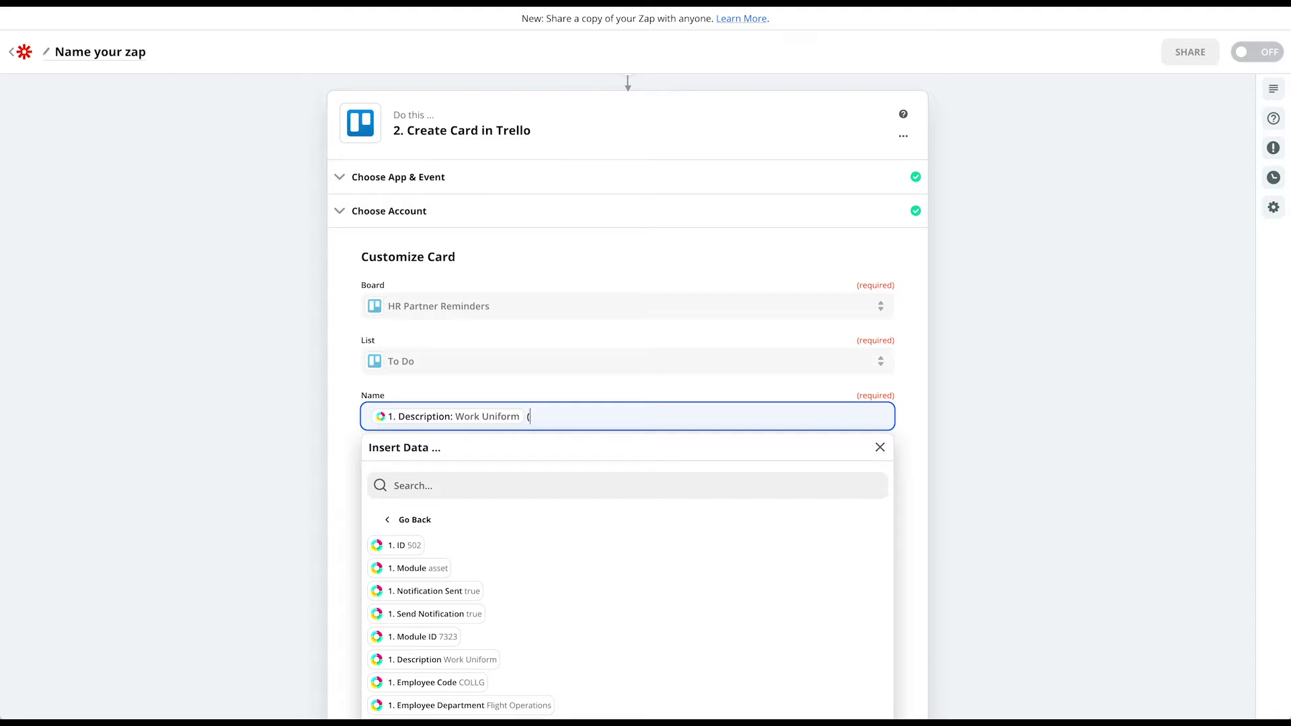
scroll(521, 577, "down", 2)
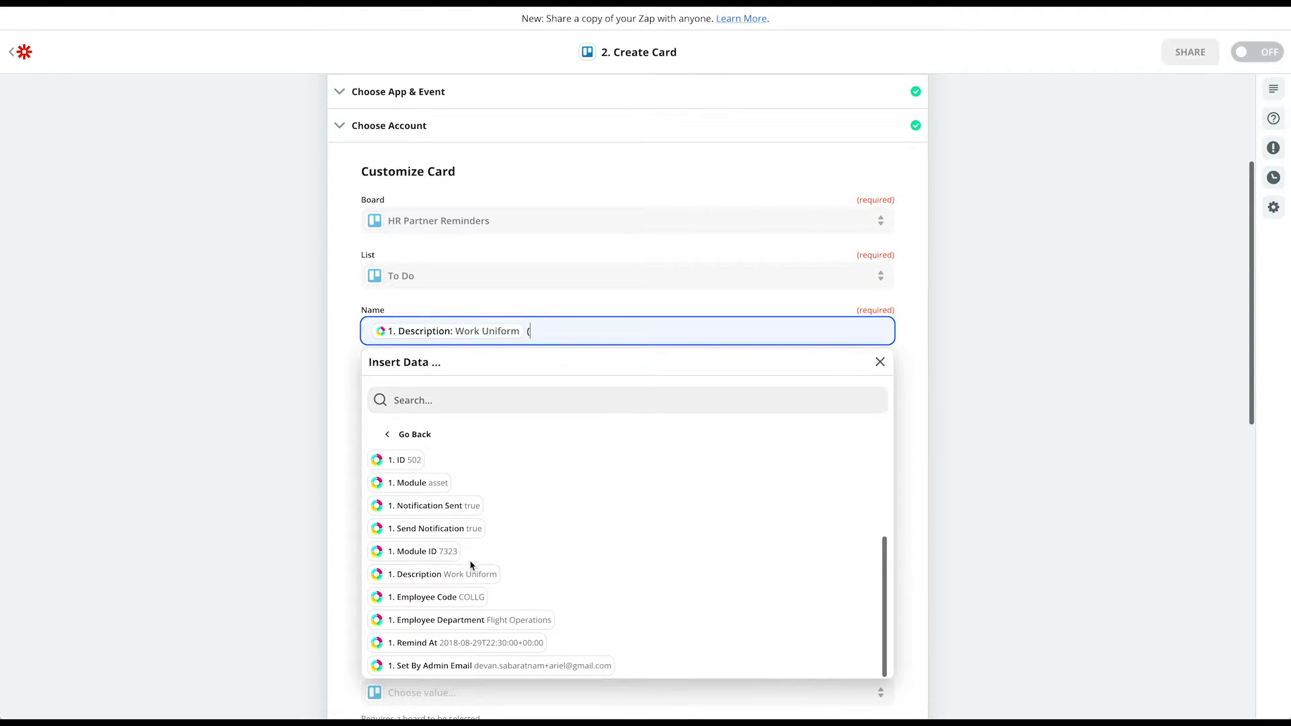
scroll(470, 565, "up", 3)
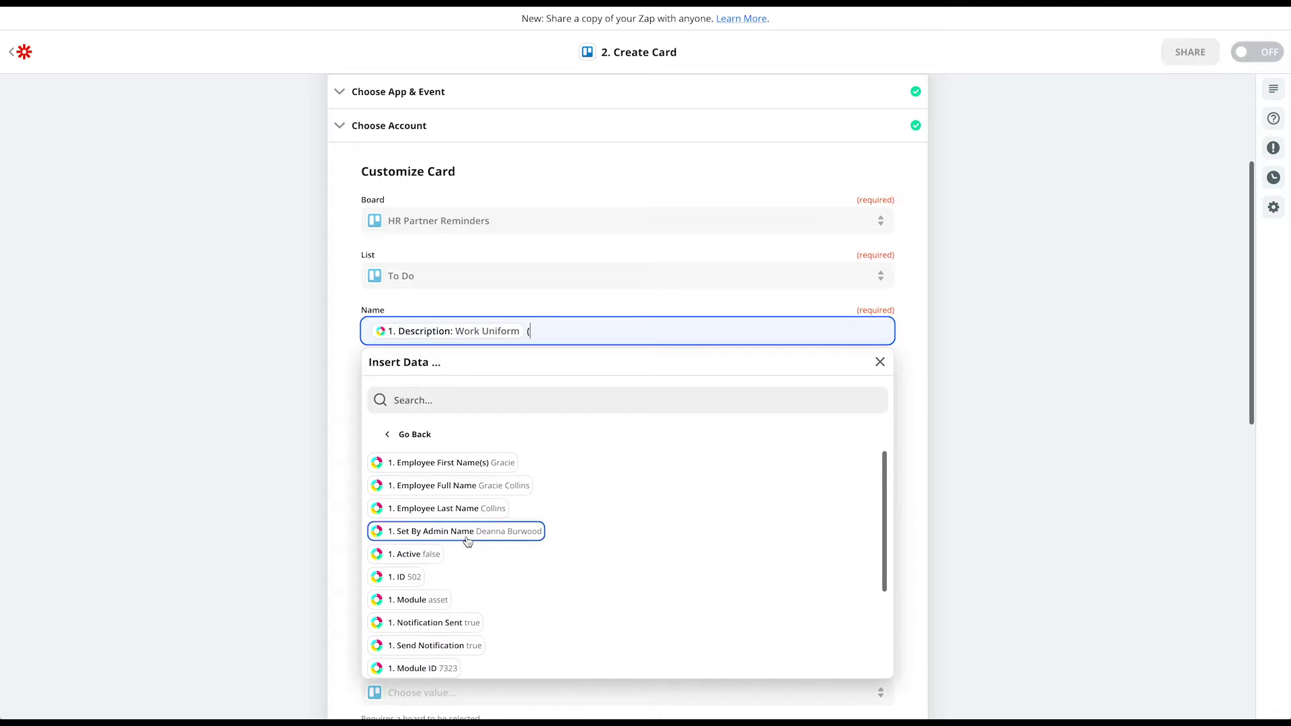
left_click(457, 492)
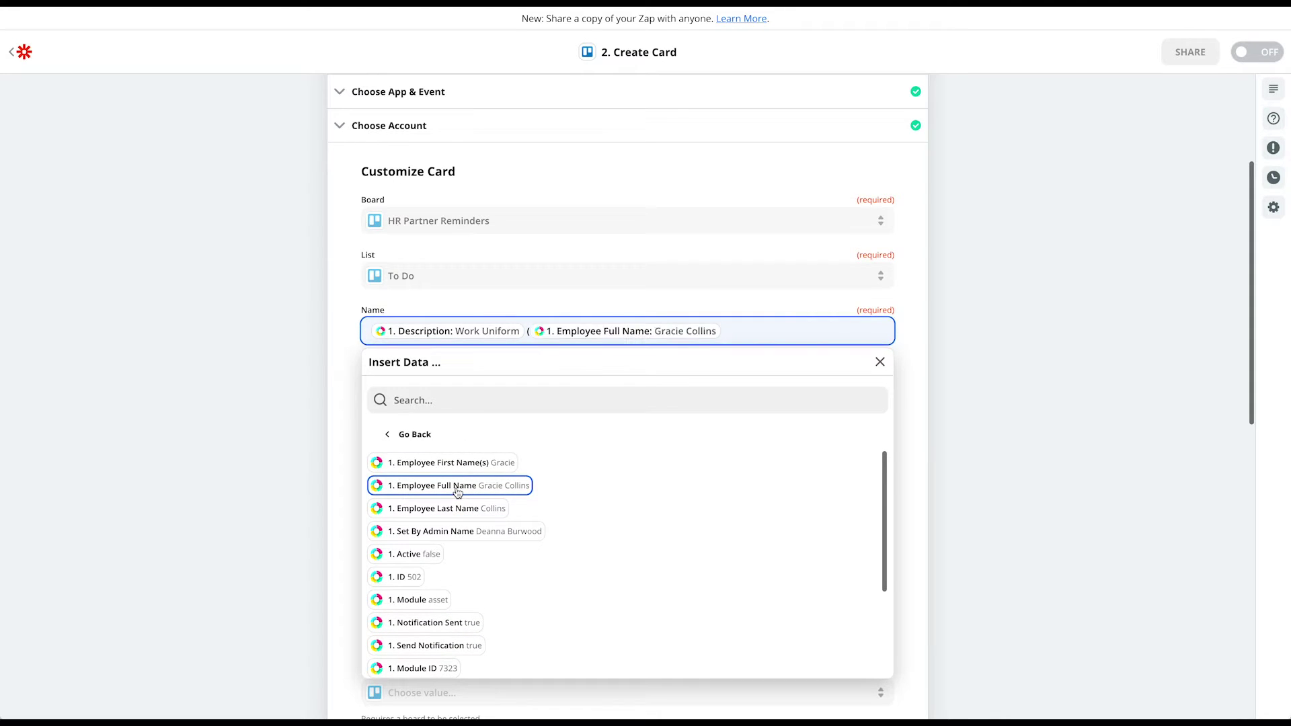
type(")")
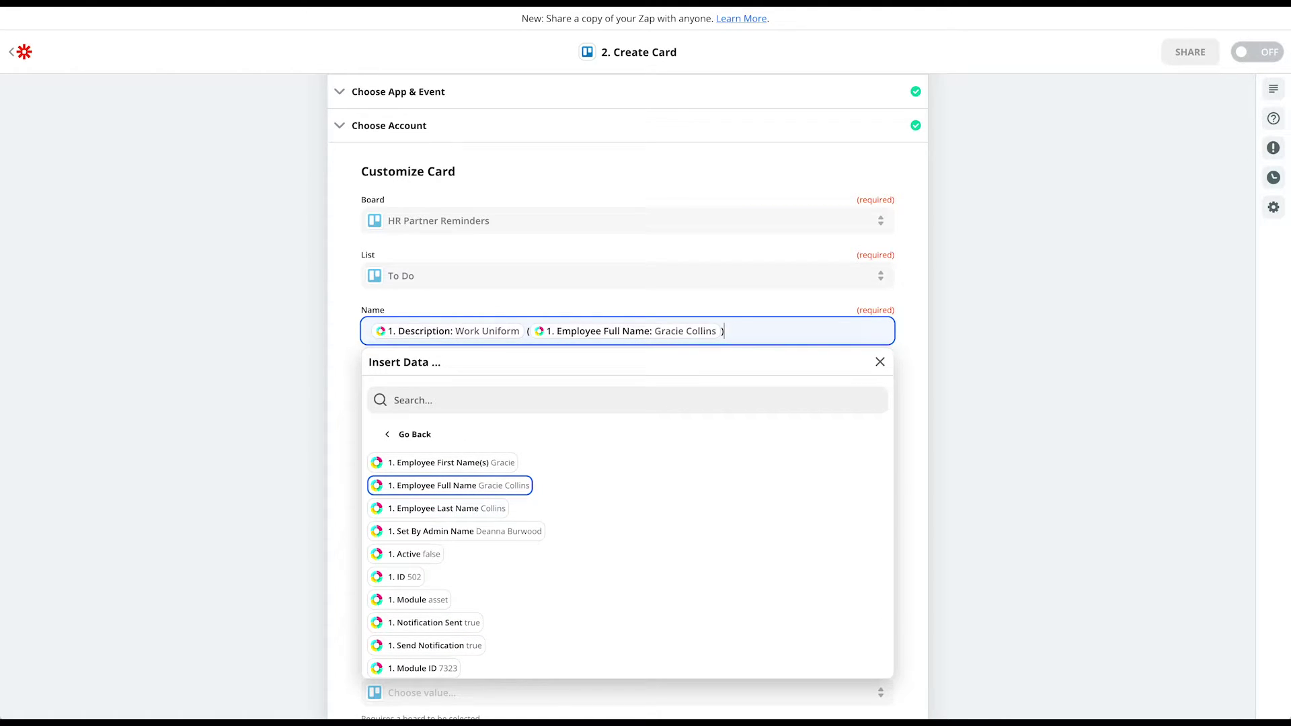
left_click(537, 304)
Start the card's description with a "Task:" line containing the reminder's Description field.
left_click(460, 393)
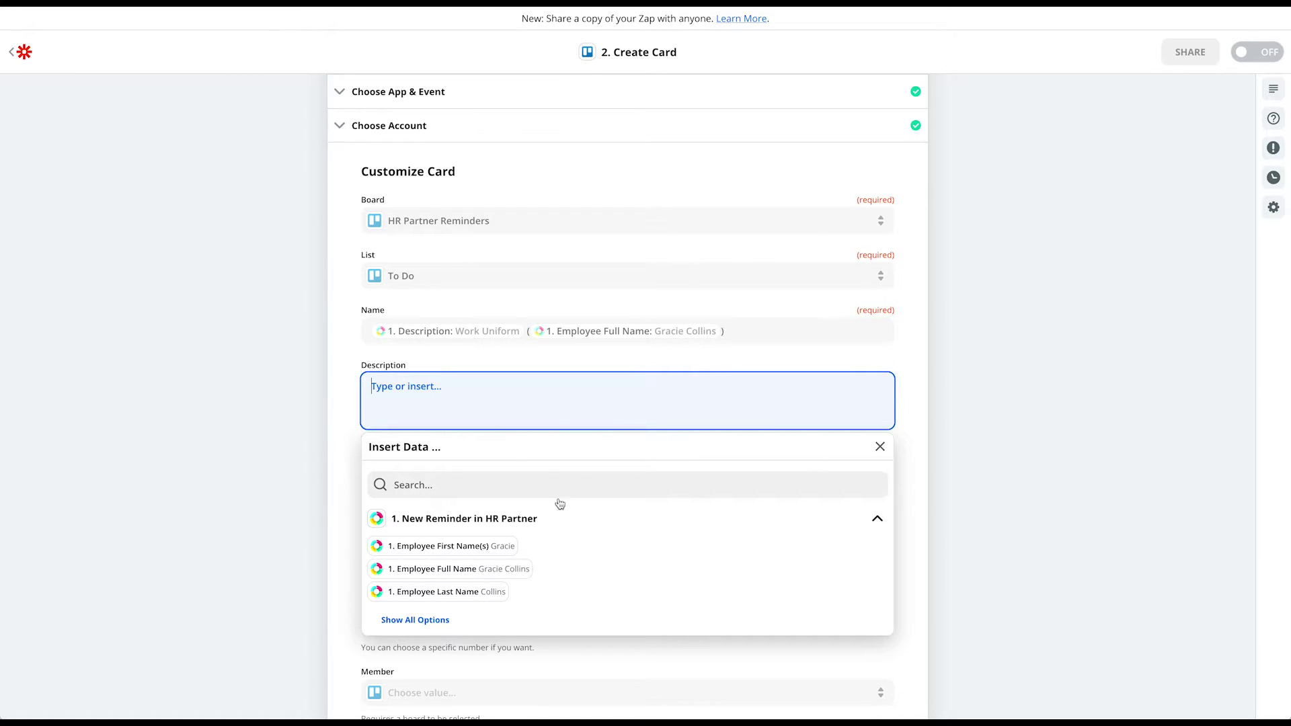
type("Task:")
scroll(556, 577, "down", 1)
left_click(430, 582)
scroll(499, 591, "down", 1)
scroll(499, 591, "down", 3)
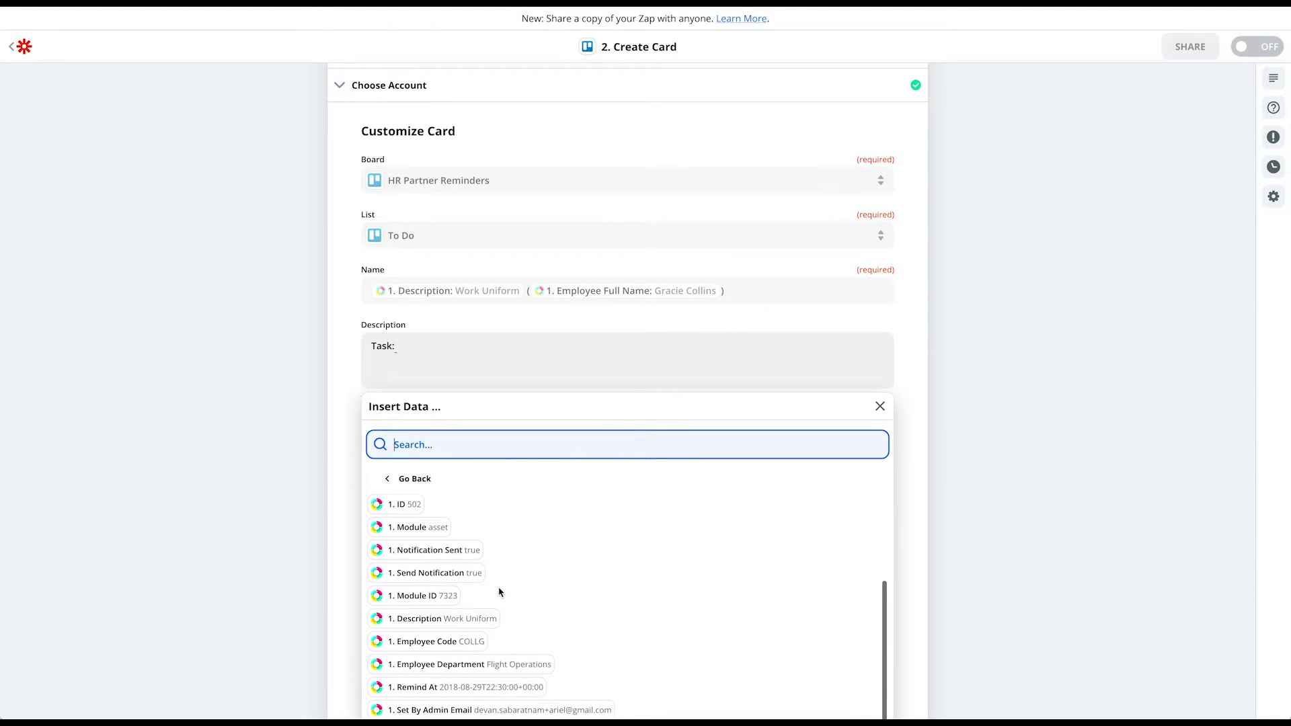
left_click(425, 619)
Add an "Employee:" line with the Employee Full Name field to the card's description.
key("Return")
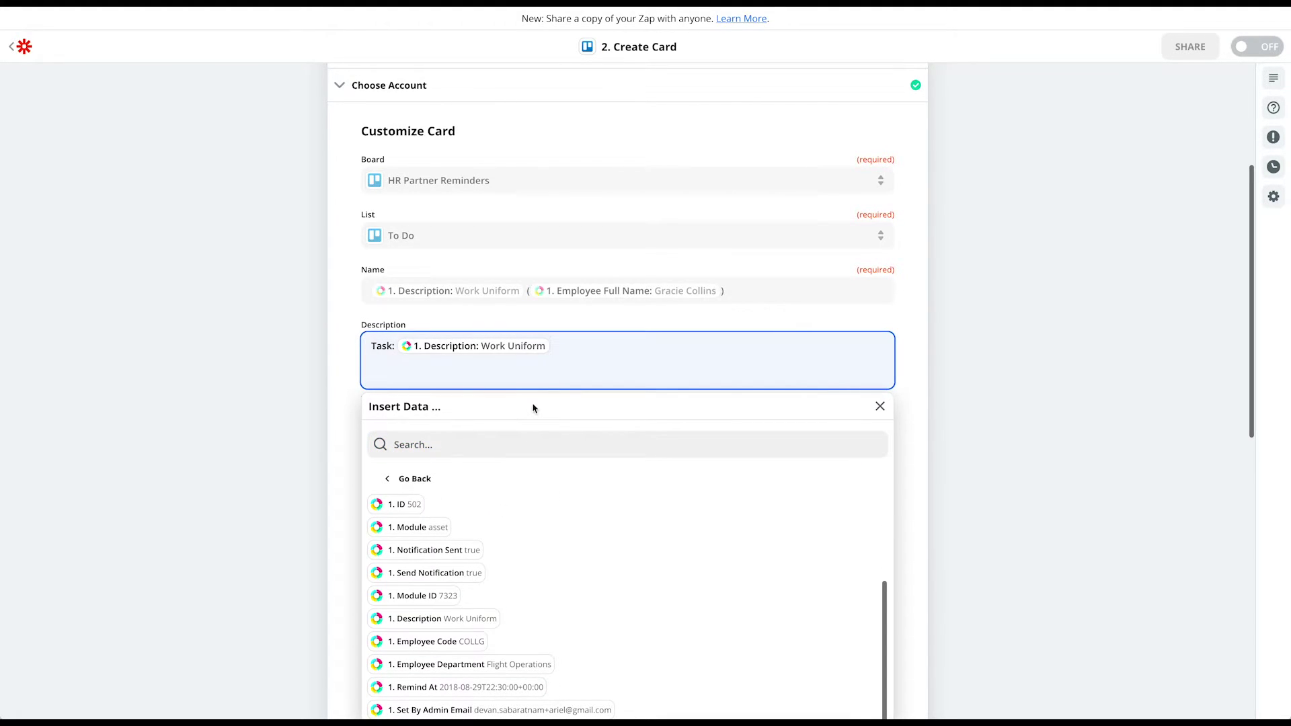
type("Employee:")
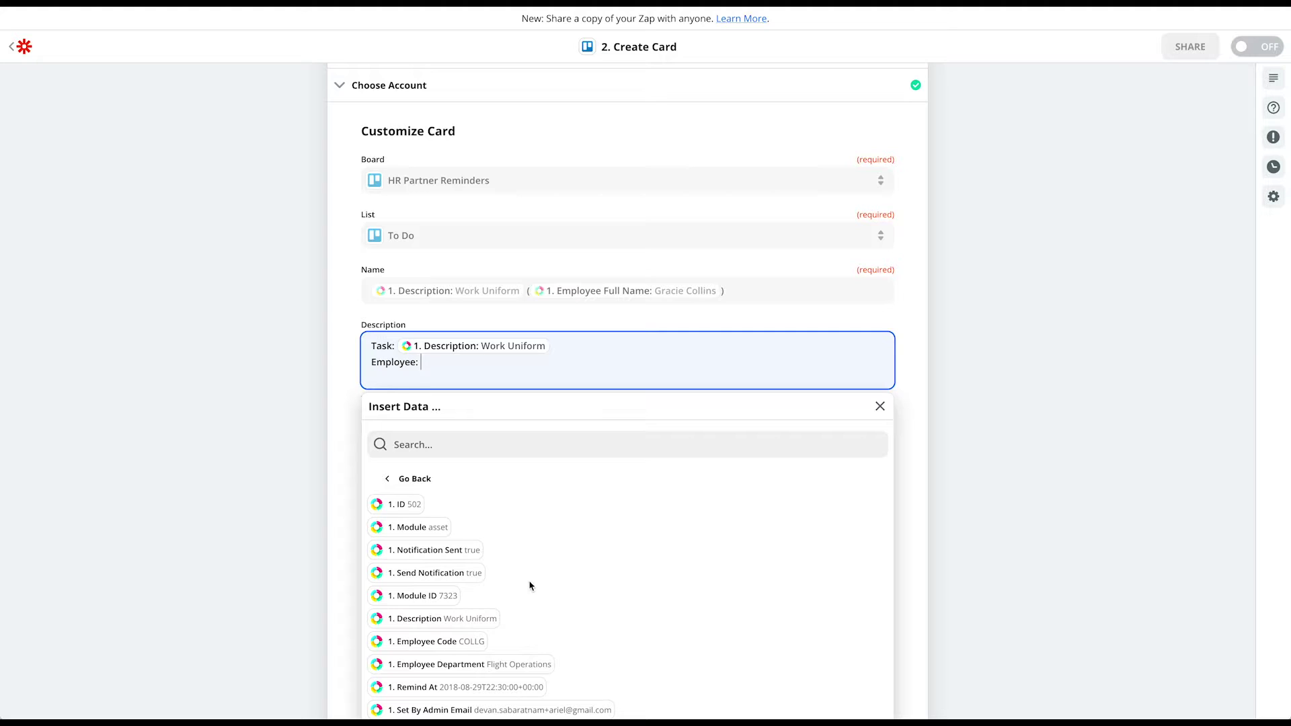
scroll(530, 585, "down", 1)
scroll(490, 610, "up", 1)
scroll(490, 611, "up", 2)
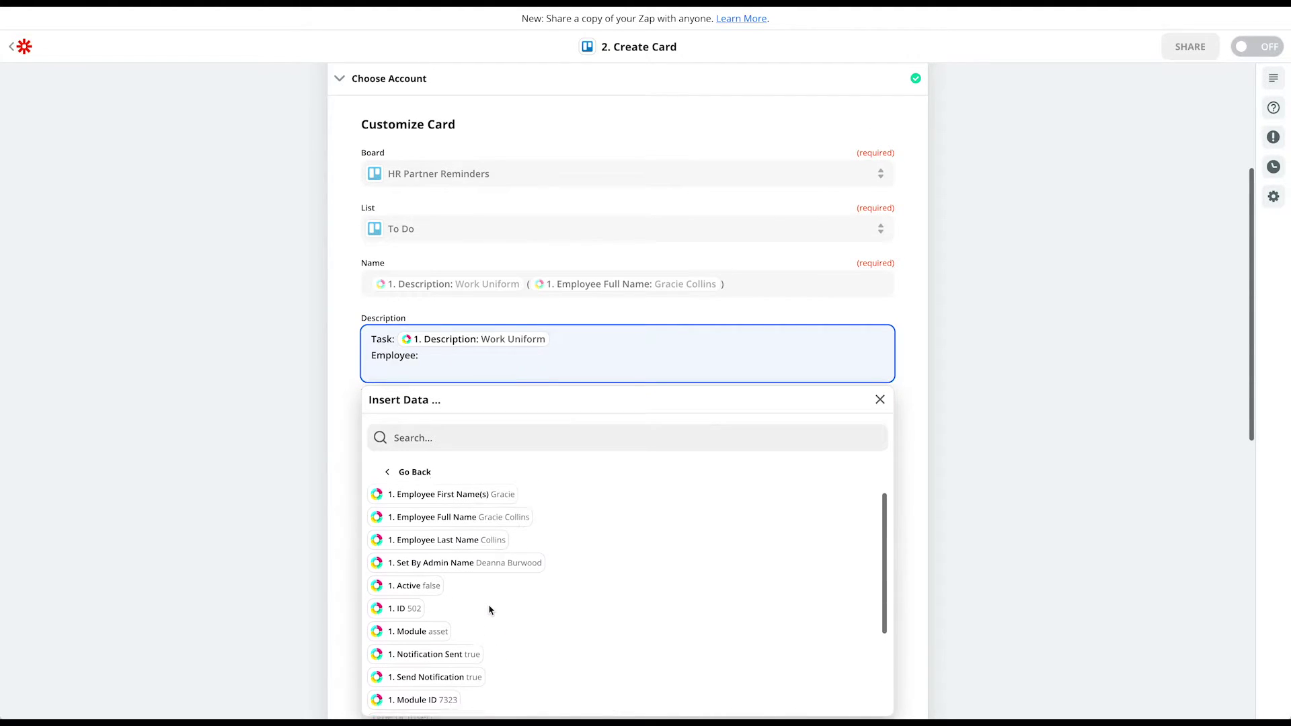
left_click(456, 524)
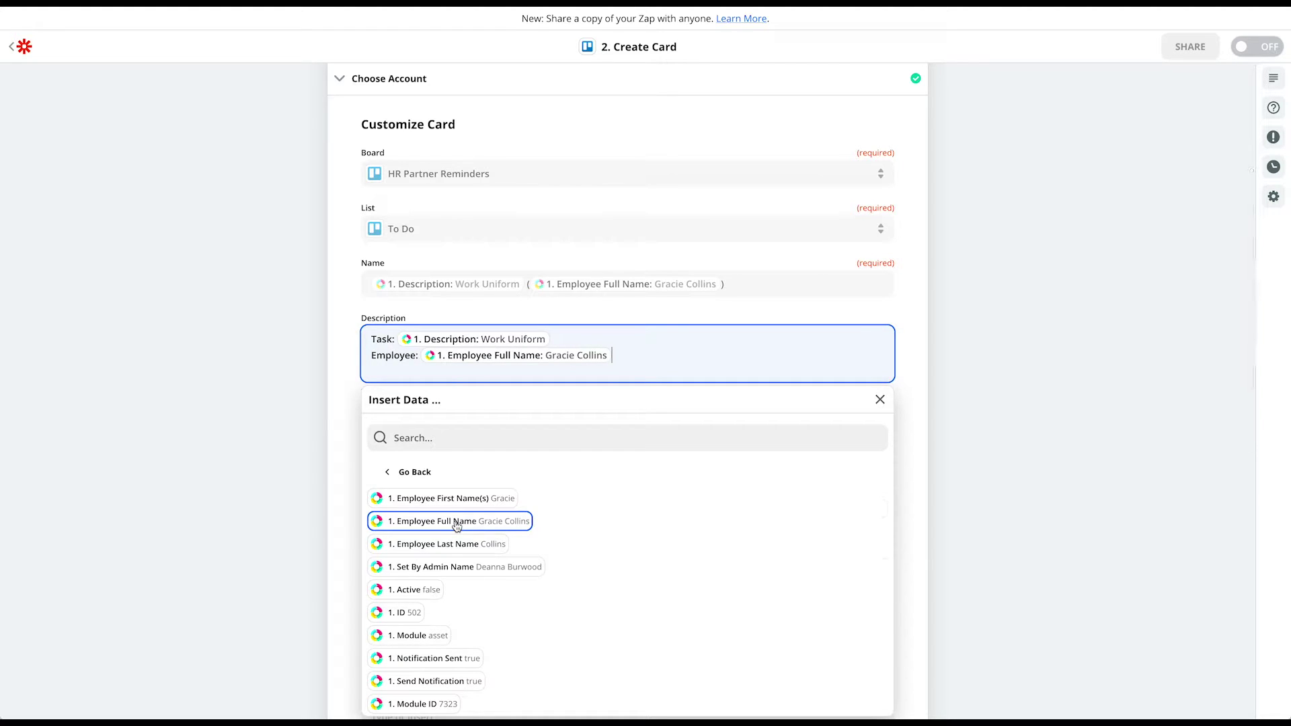
Add a "Module:" line with the reminder's Module field to the card's description.
key("Return")
type("Module:")
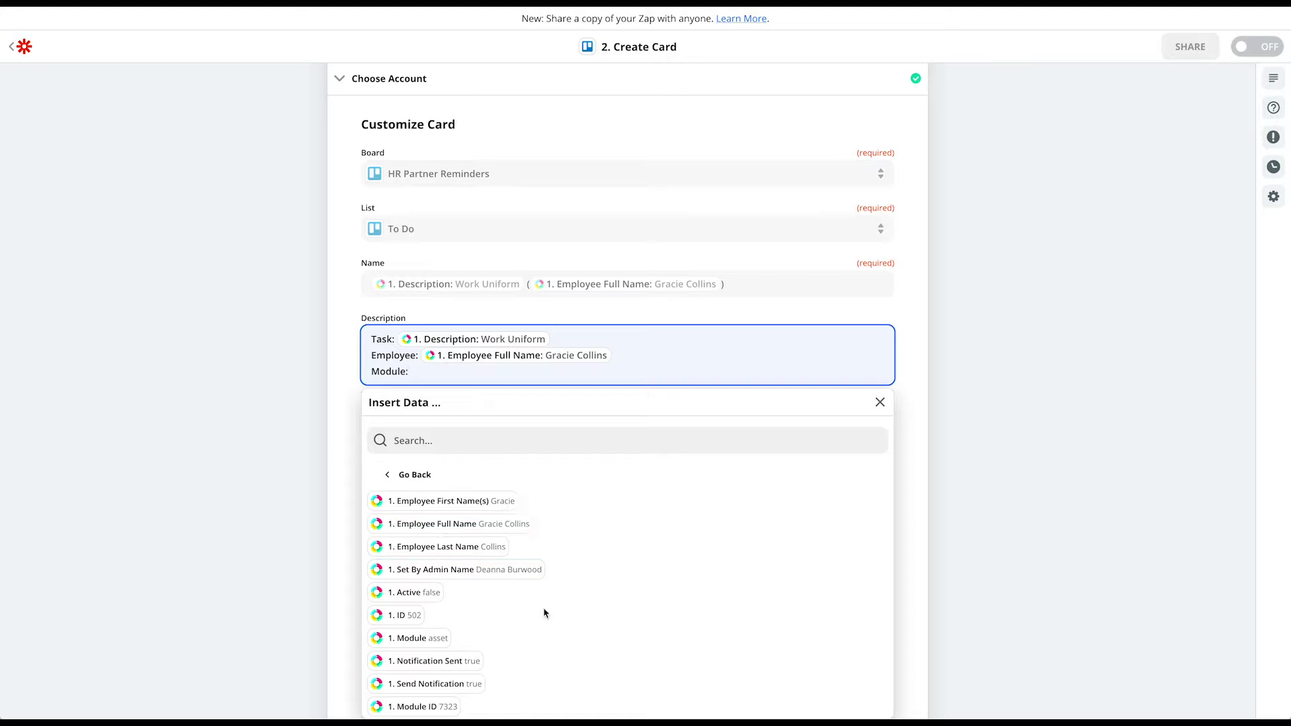
scroll(501, 595, "down", 1)
left_click(418, 627)
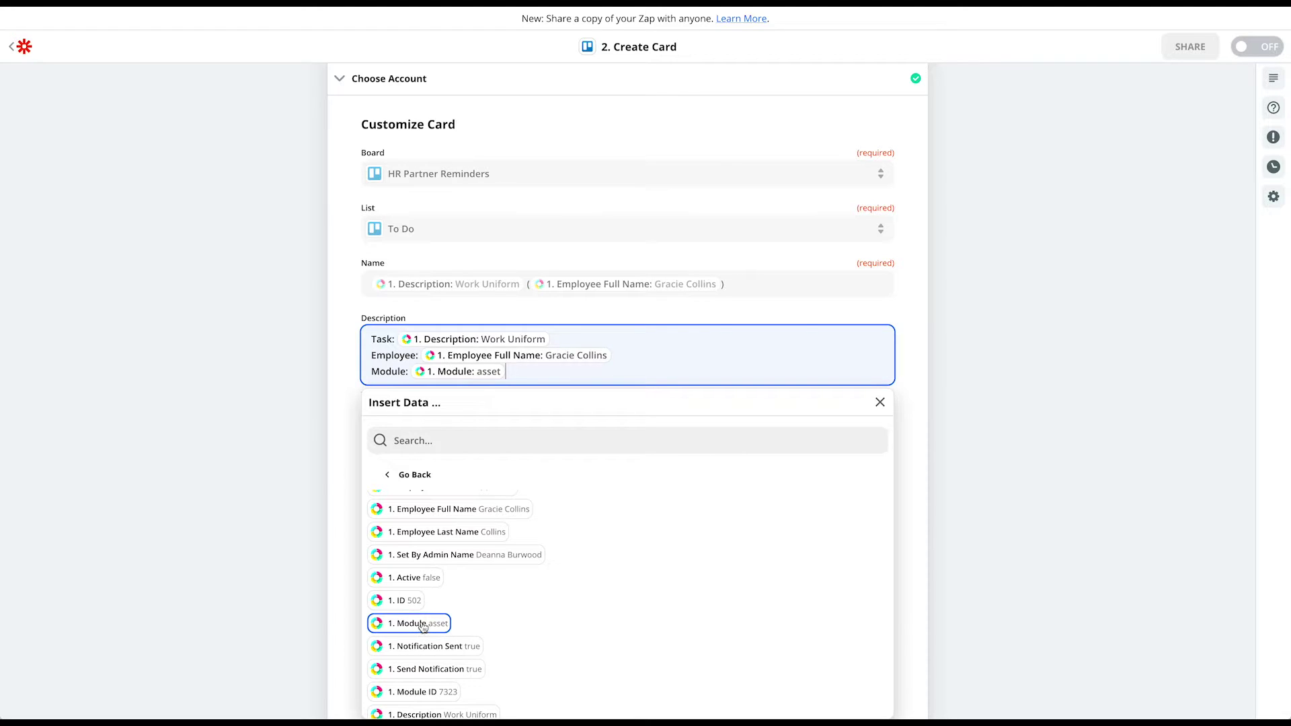
Finish the card's description with a "Due:" line containing the reminder's Remind At field.
key("Return")
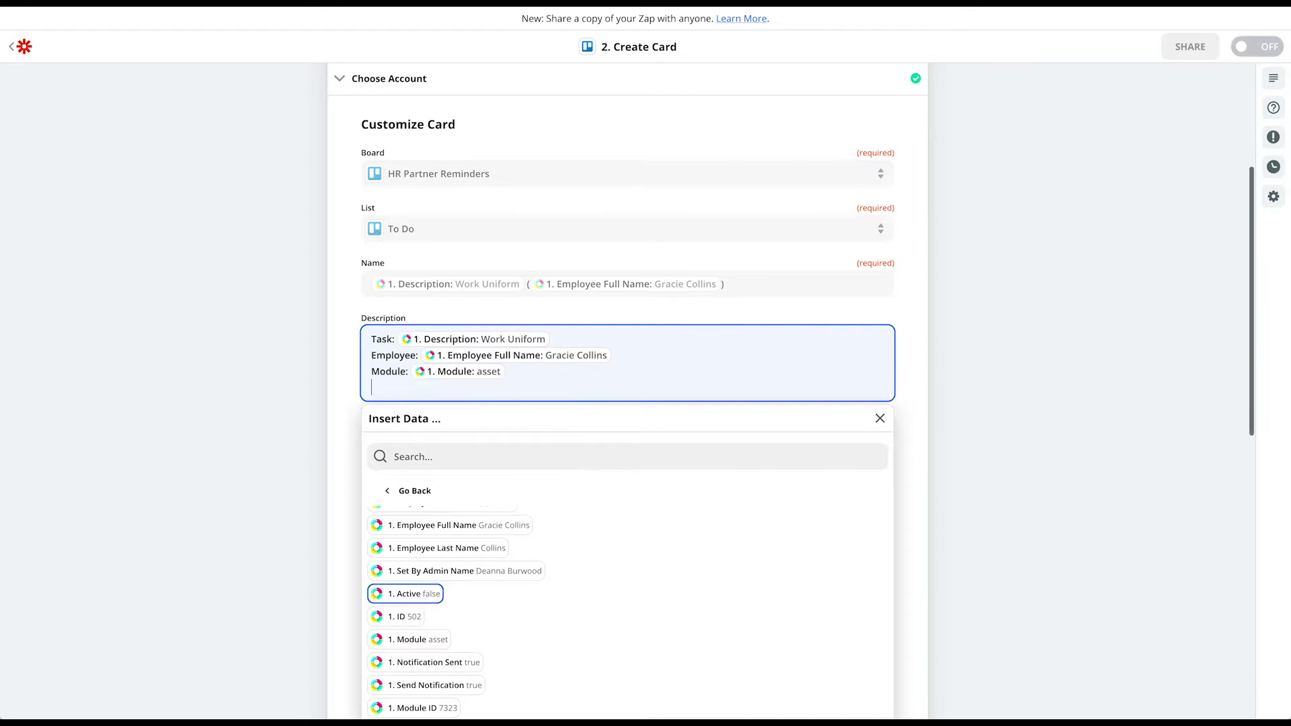
type("Due:")
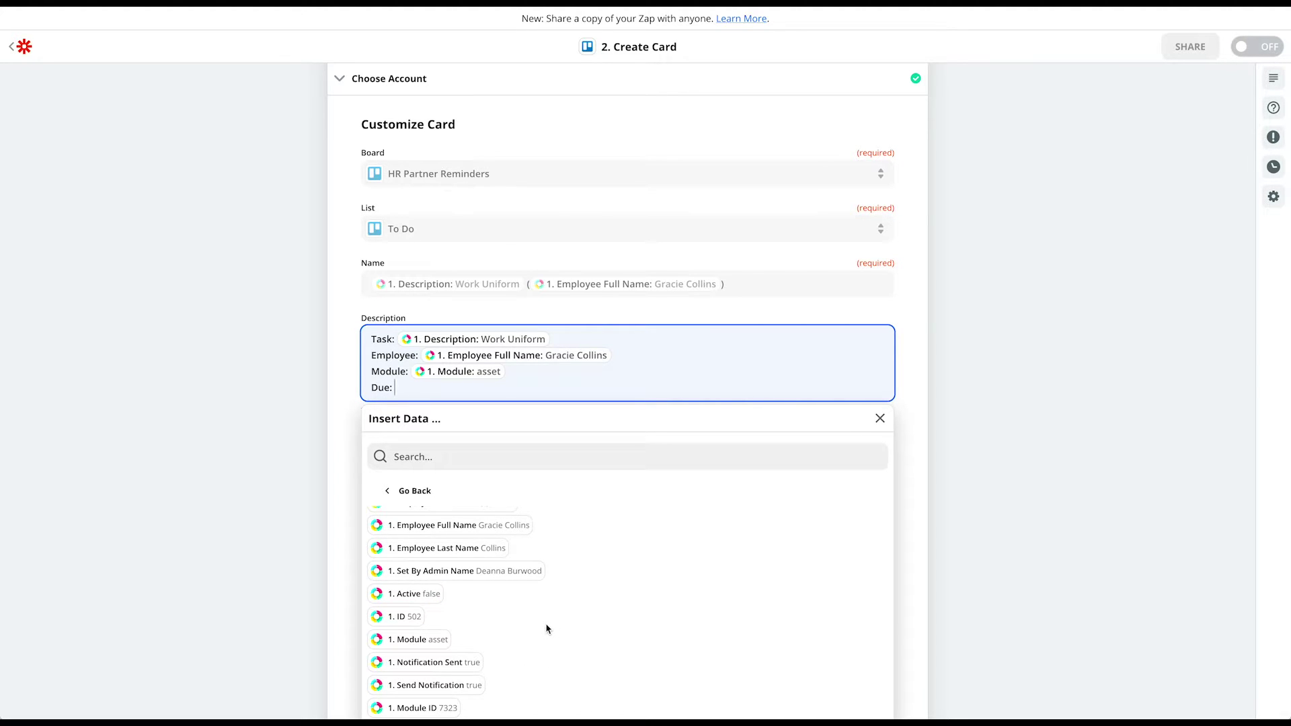
scroll(472, 601, "down", 4)
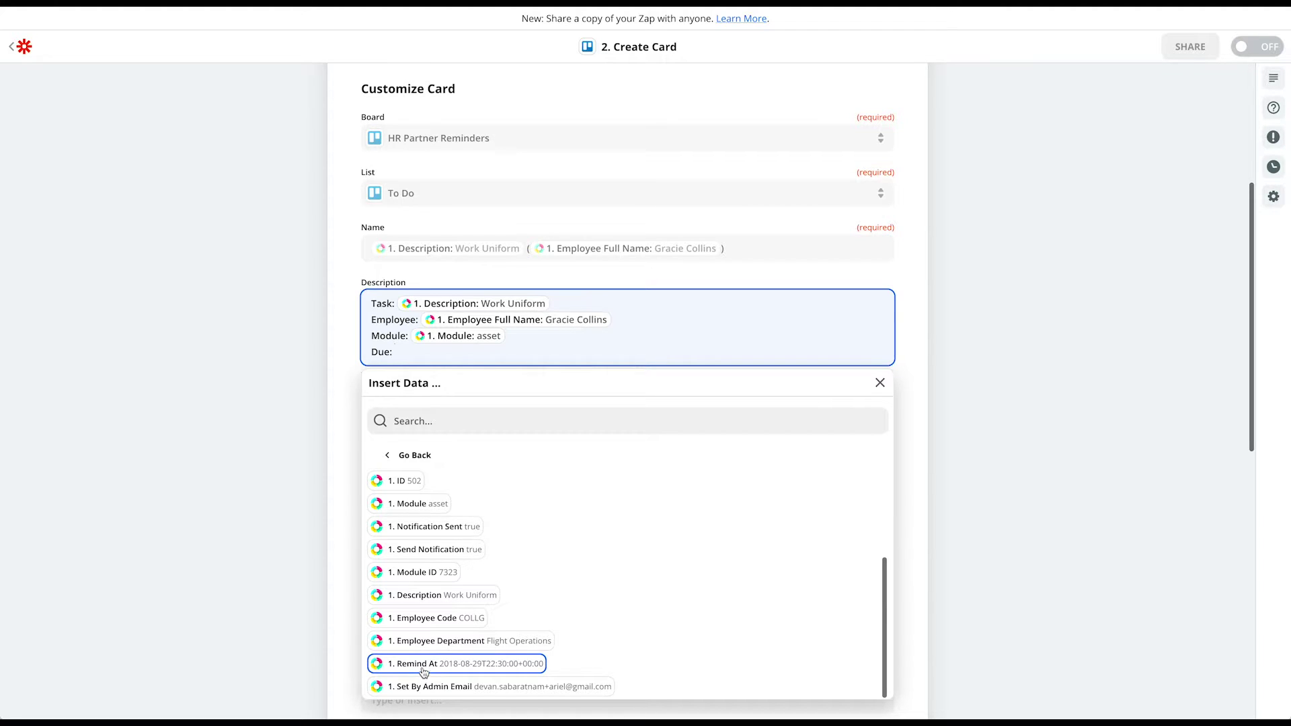
left_click(424, 665)
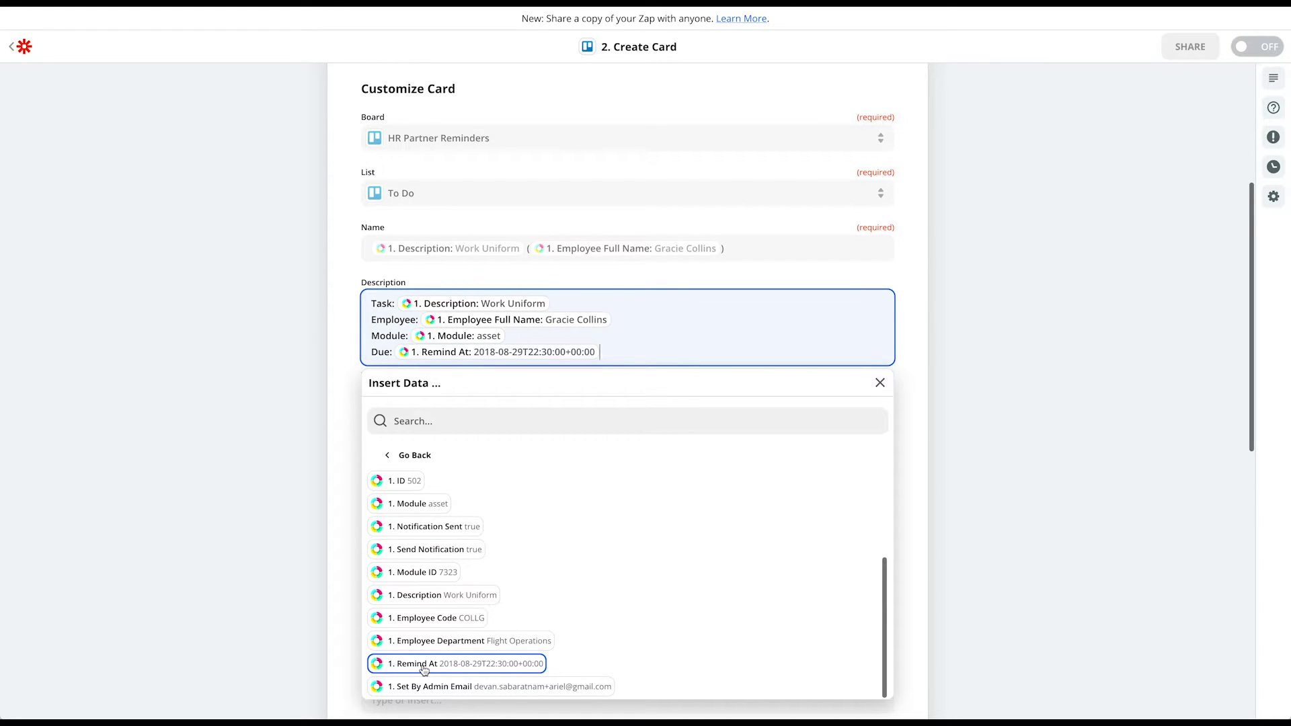
left_click(341, 335)
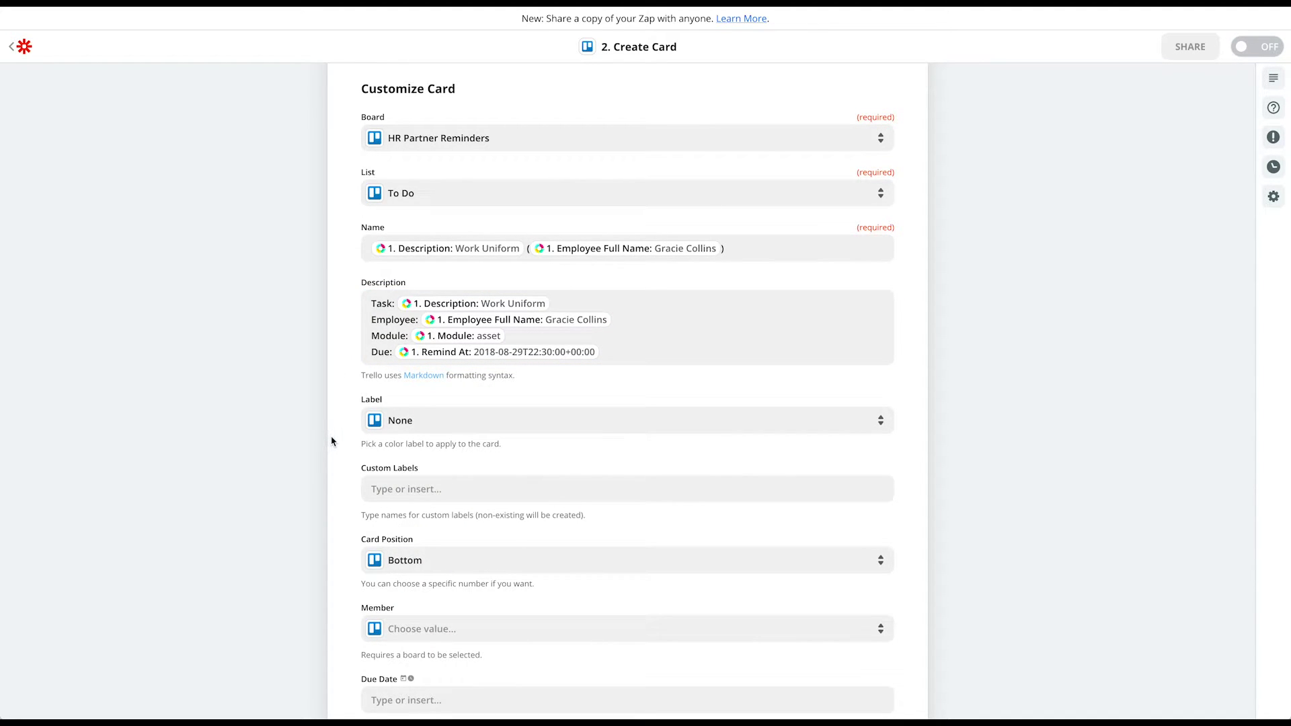
scroll(332, 441, "down", 1)
left_click(424, 447)
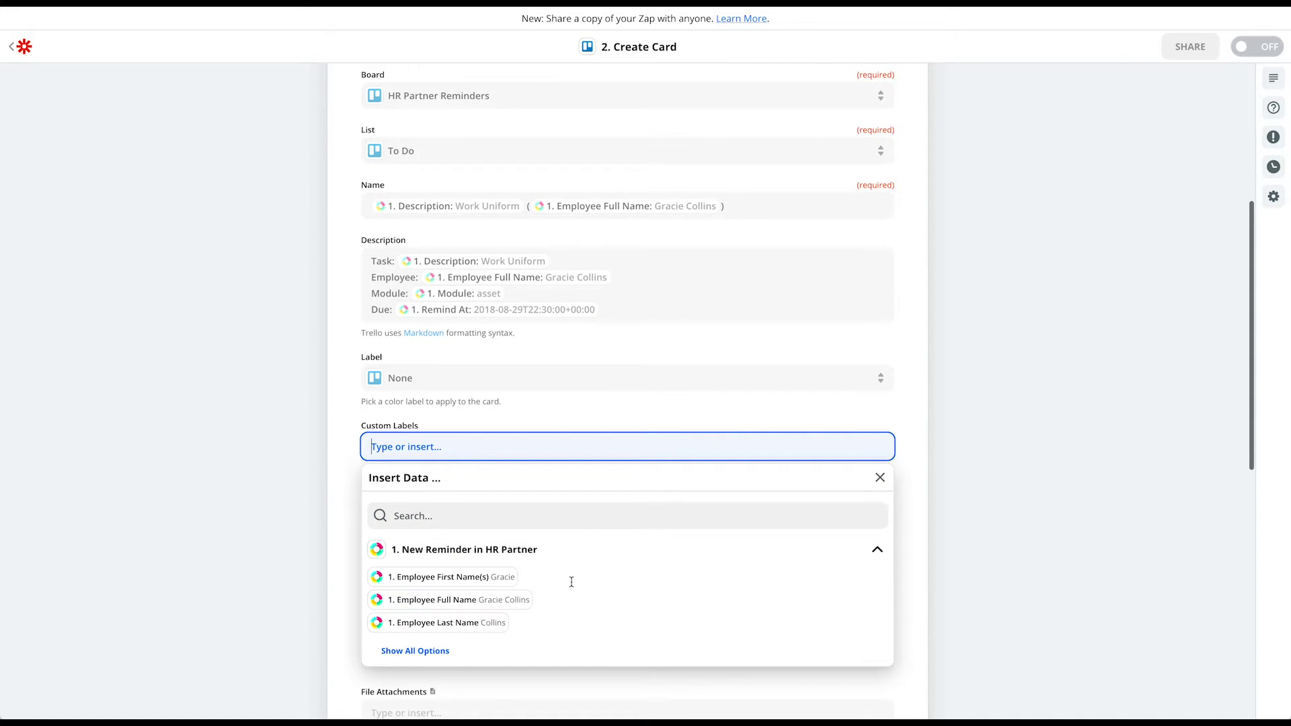
scroll(568, 582, "down", 1)
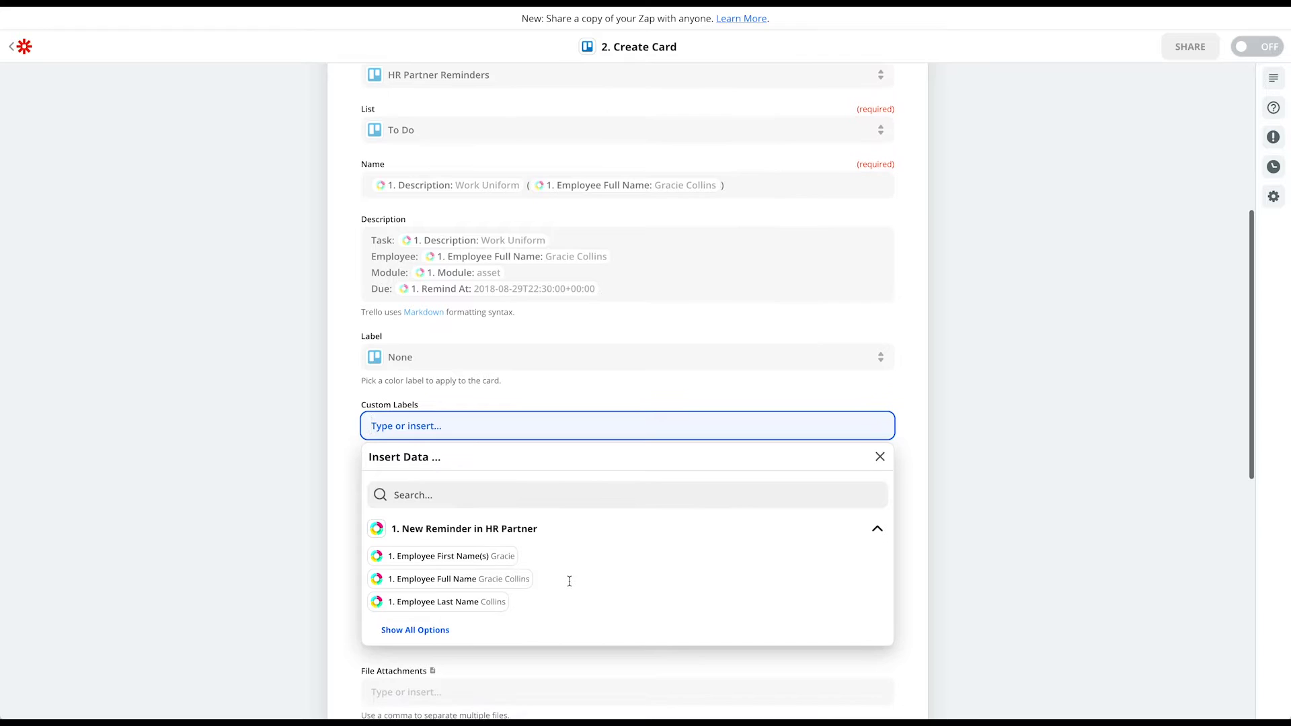
left_click(347, 459)
Set the card's due date to the reminder's Remind At field.
scroll(340, 467, "down", 1)
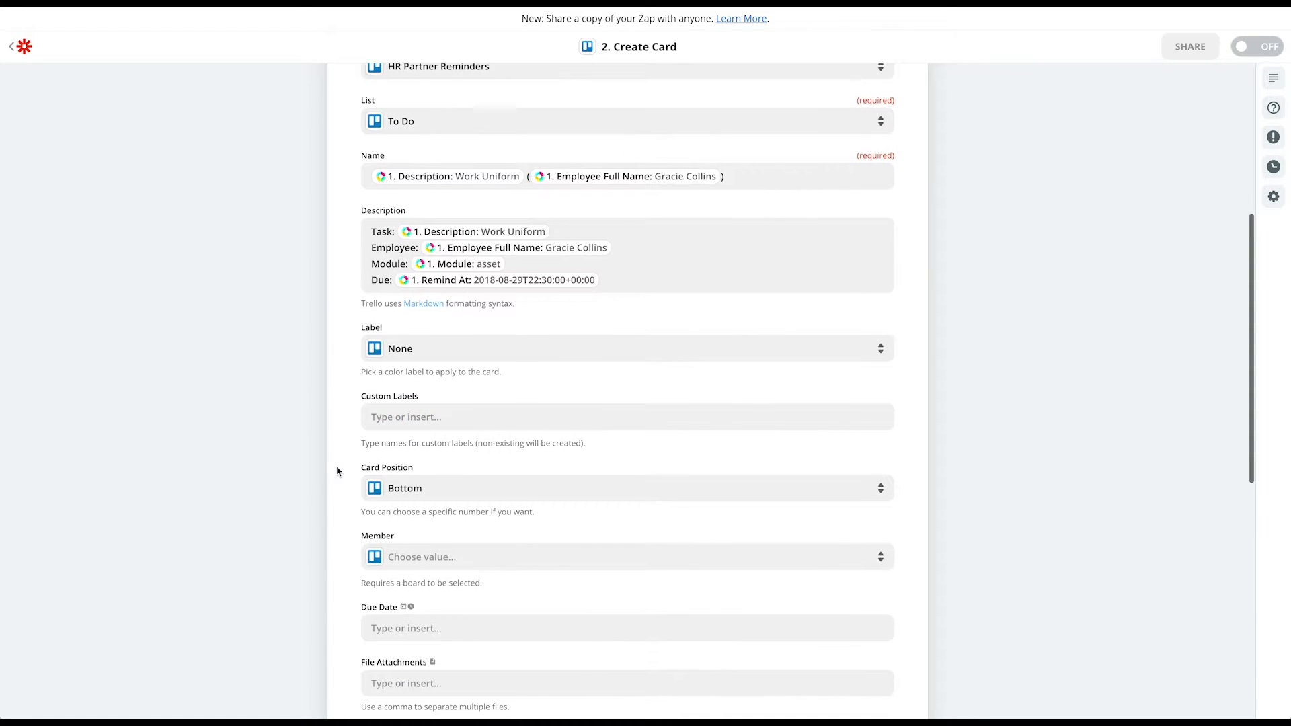
scroll(337, 471, "down", 4)
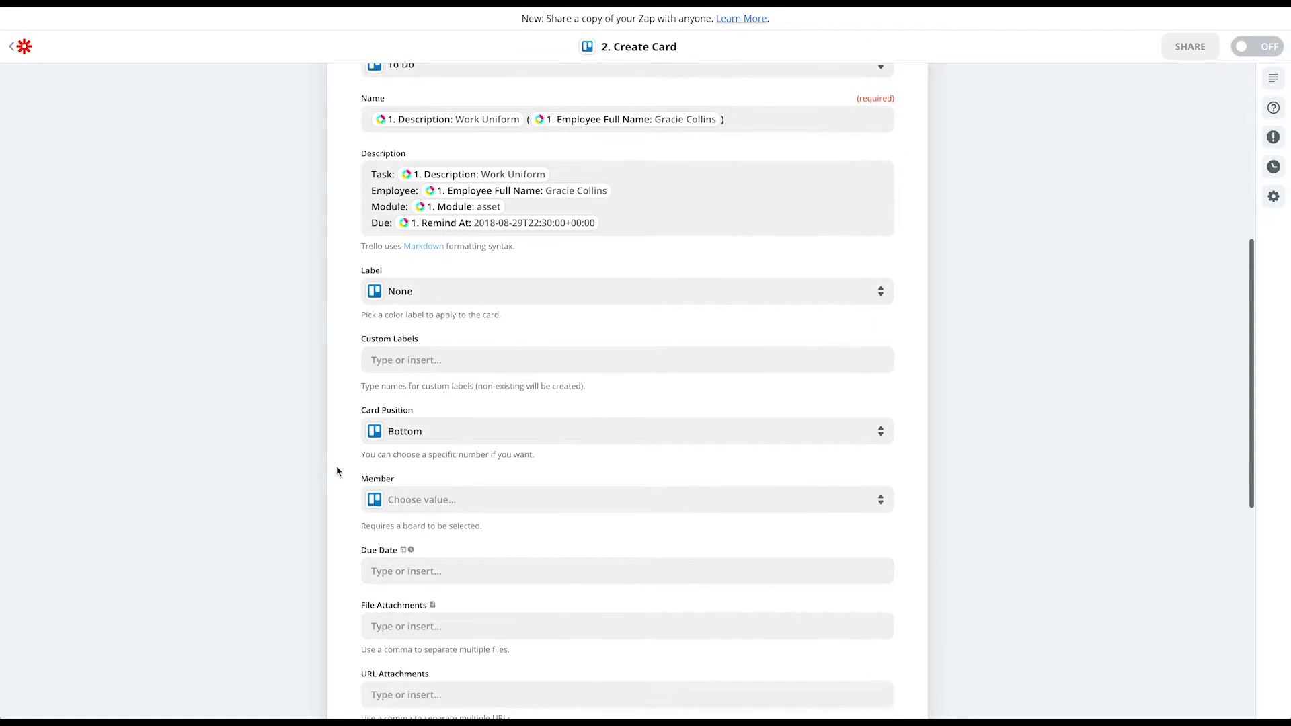
scroll(337, 470, "down", 5)
left_click(449, 454)
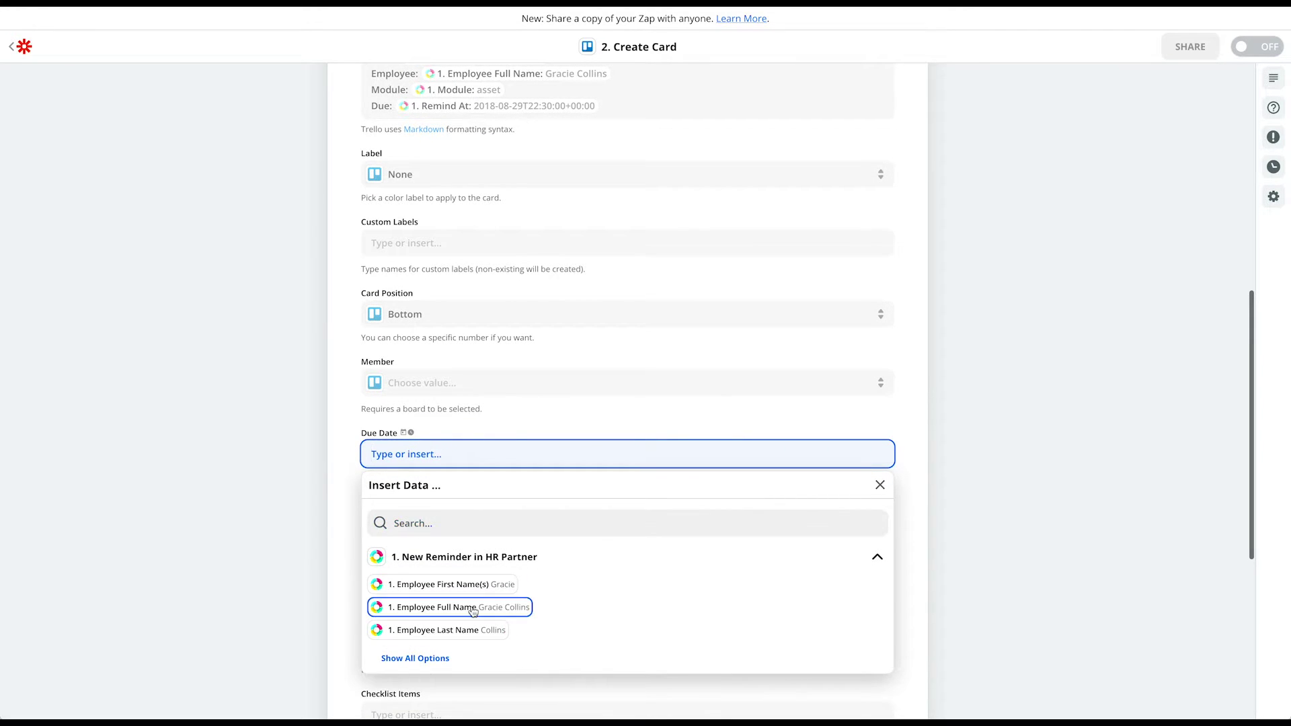
scroll(471, 609, "down", 1)
left_click(436, 605)
scroll(510, 588, "down", 3)
left_click(453, 712)
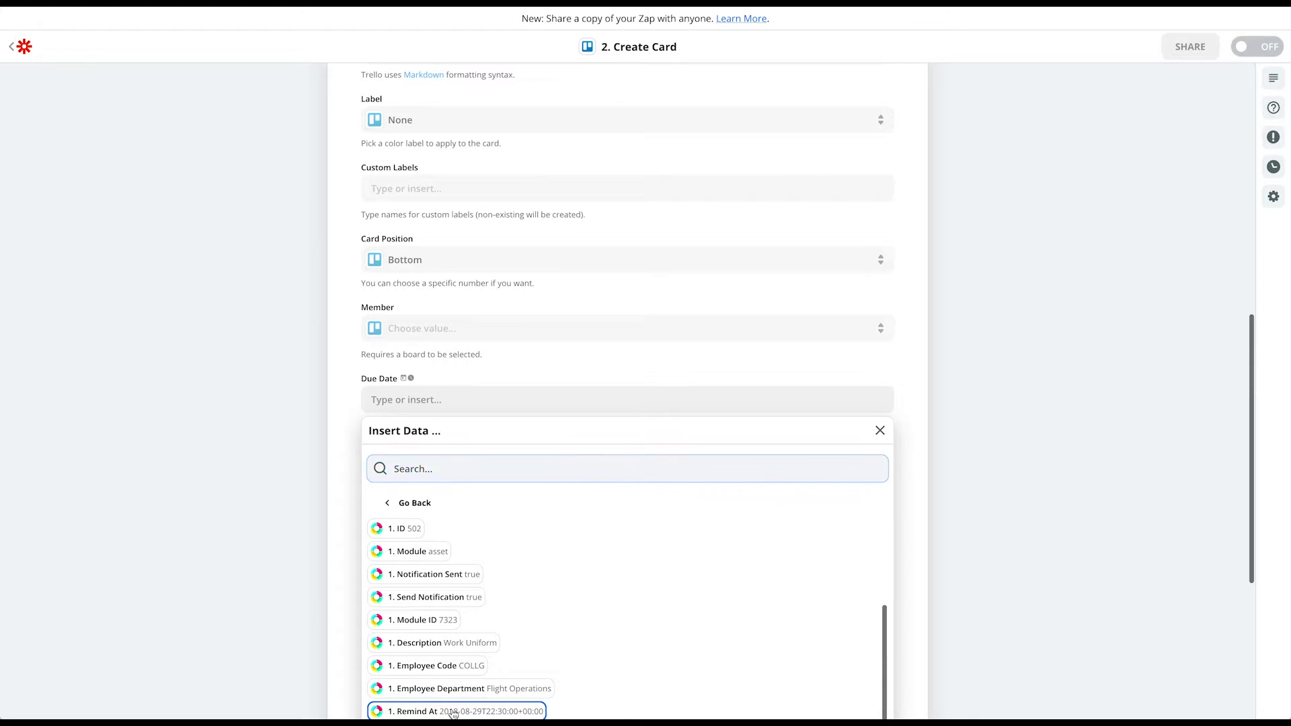
left_click(335, 422)
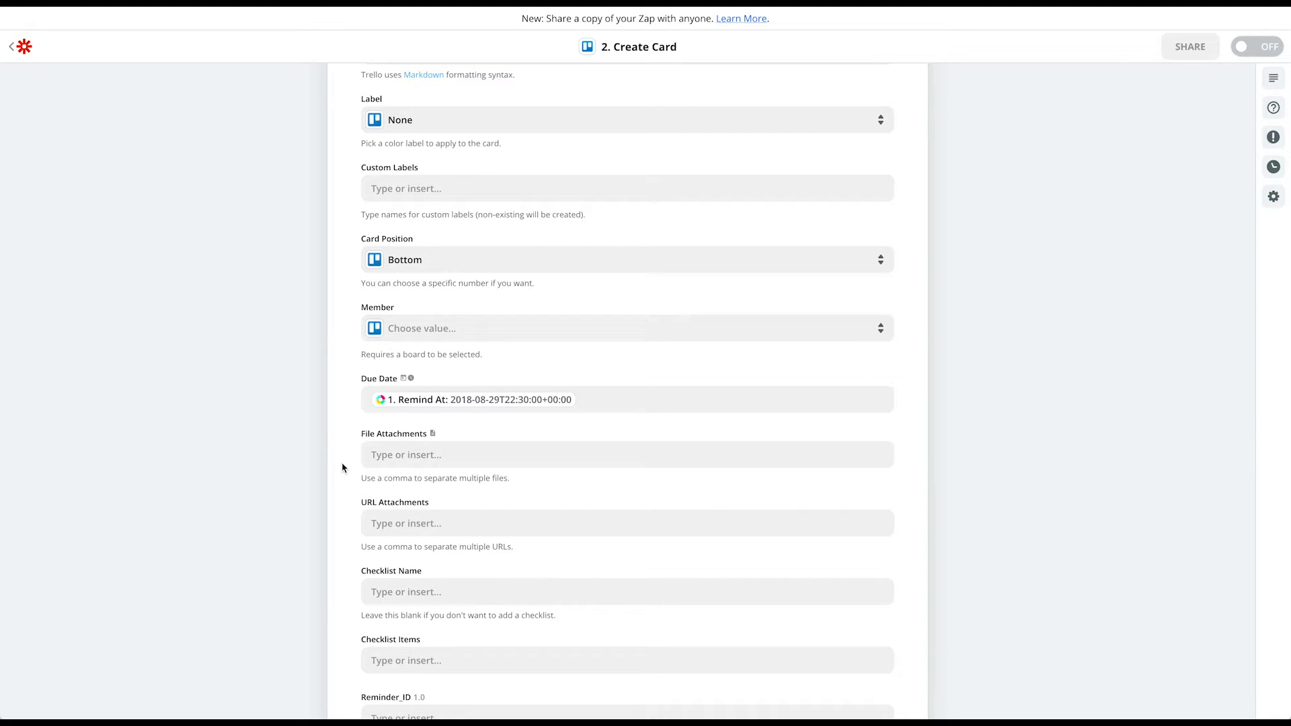
Map the card's Reminder_ID to the reminder's ID field and continue to the test of the Trello action.
scroll(342, 468, "down", 3)
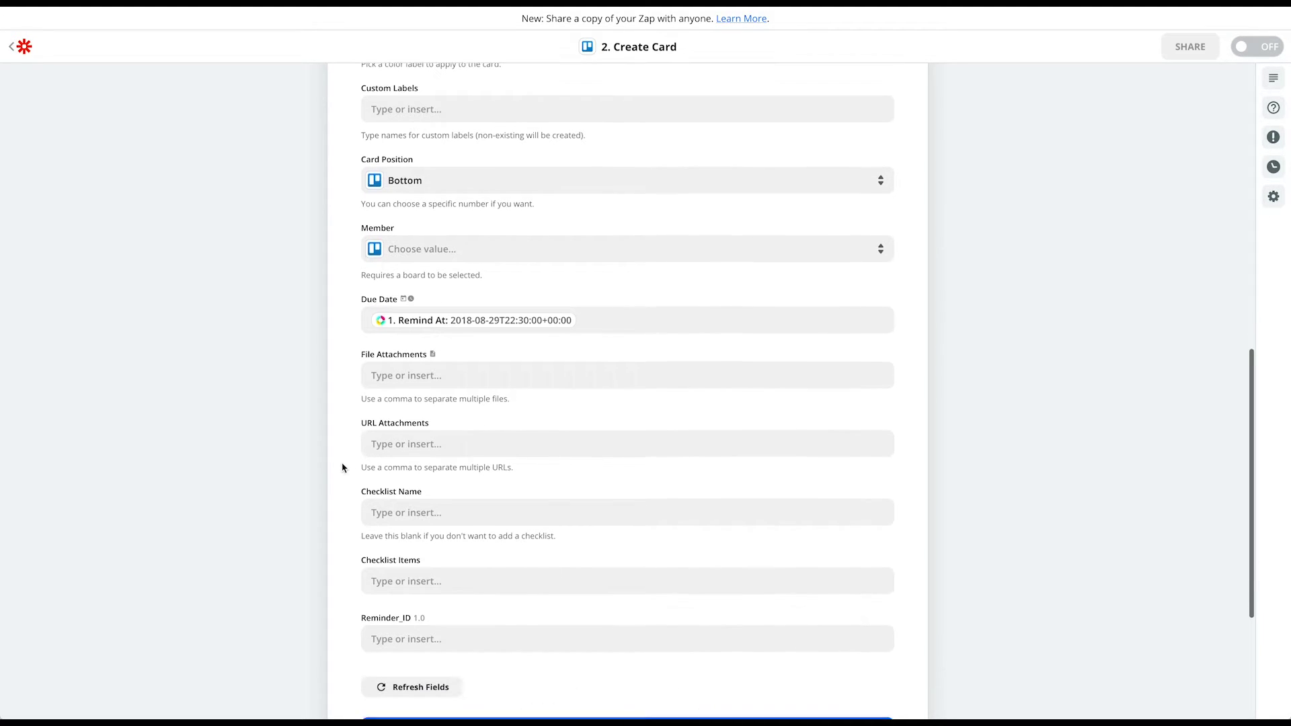
scroll(342, 468, "down", 2)
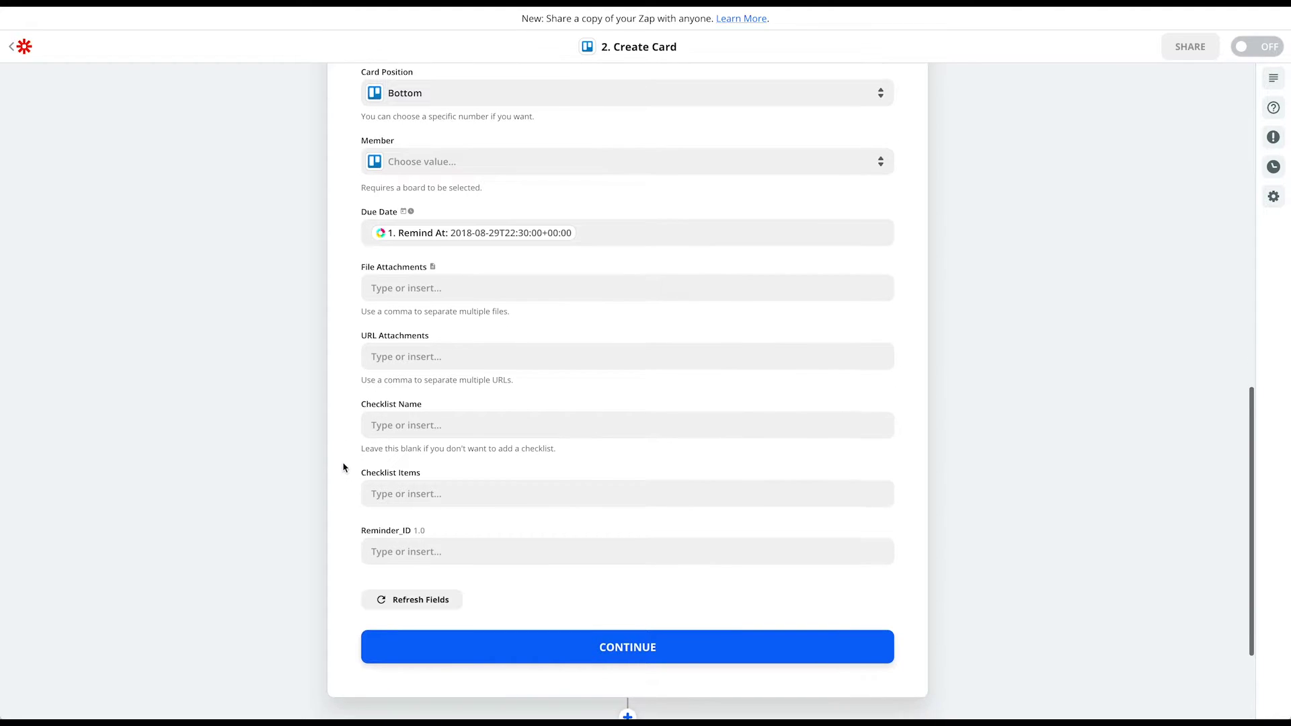
left_click(427, 551)
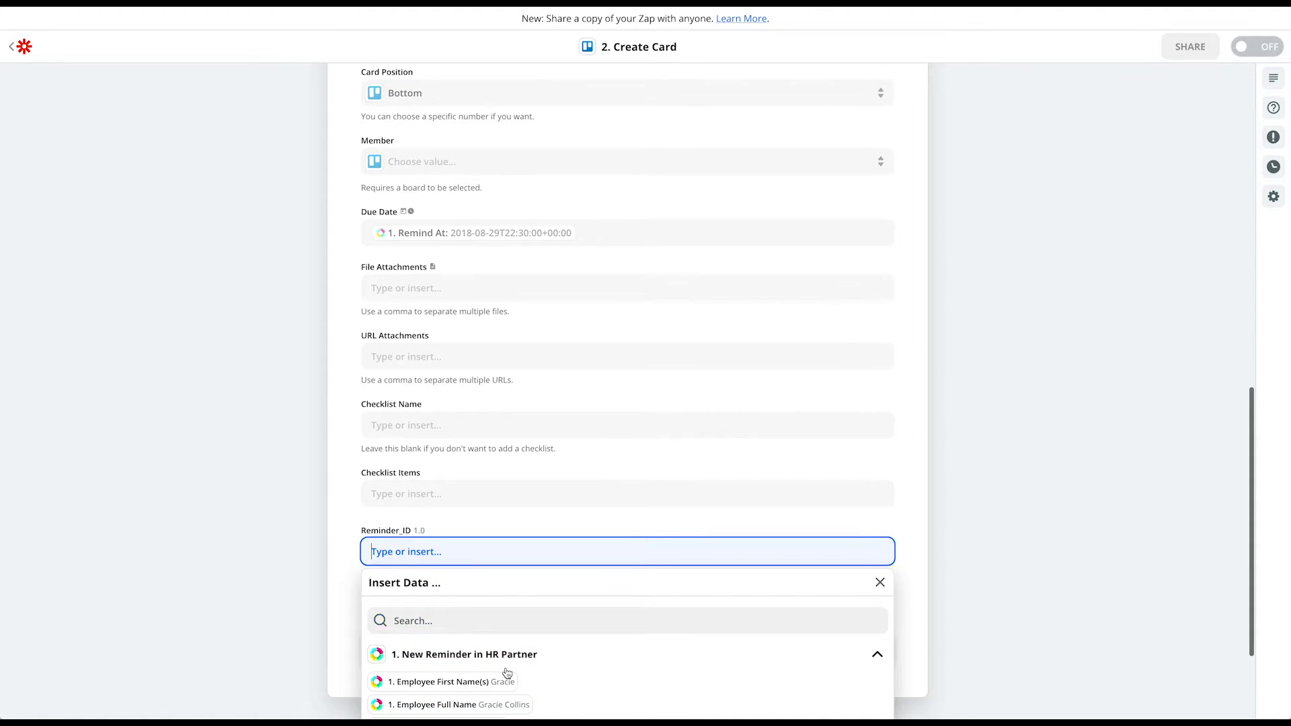
scroll(484, 673, "down", 3)
left_click(445, 643)
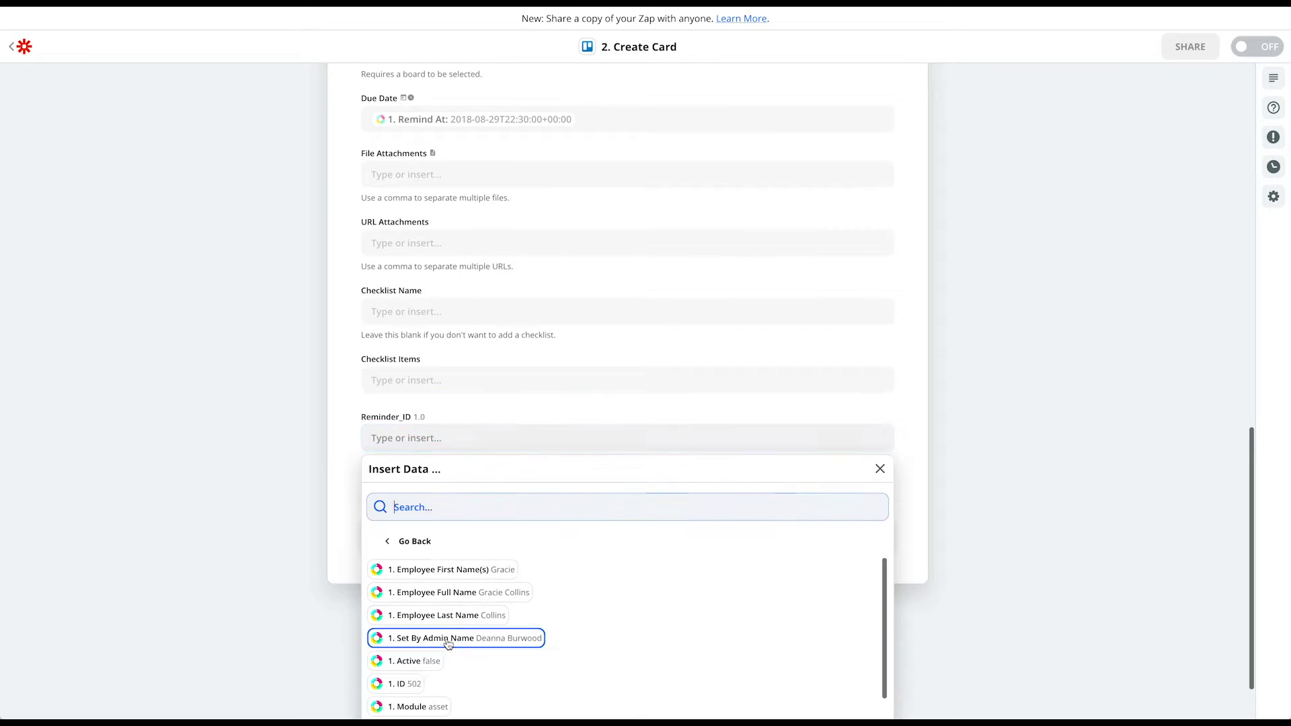
left_click(406, 678)
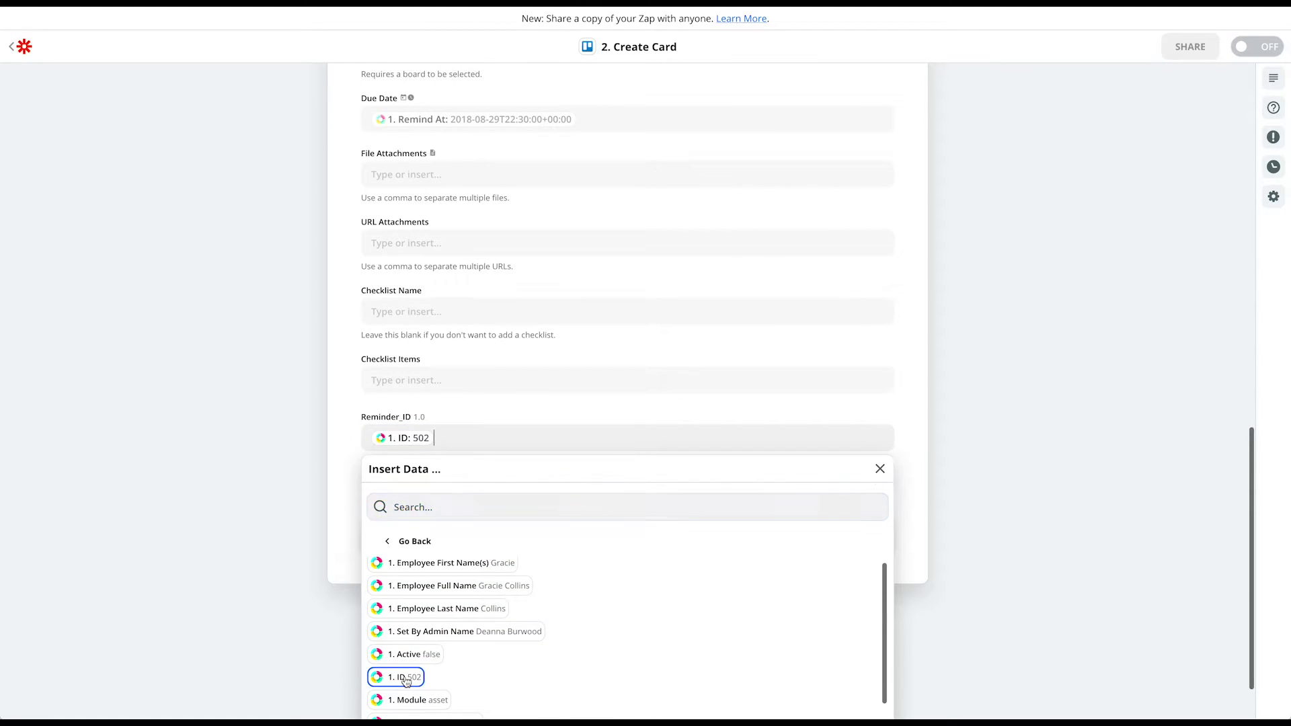
left_click(333, 433)
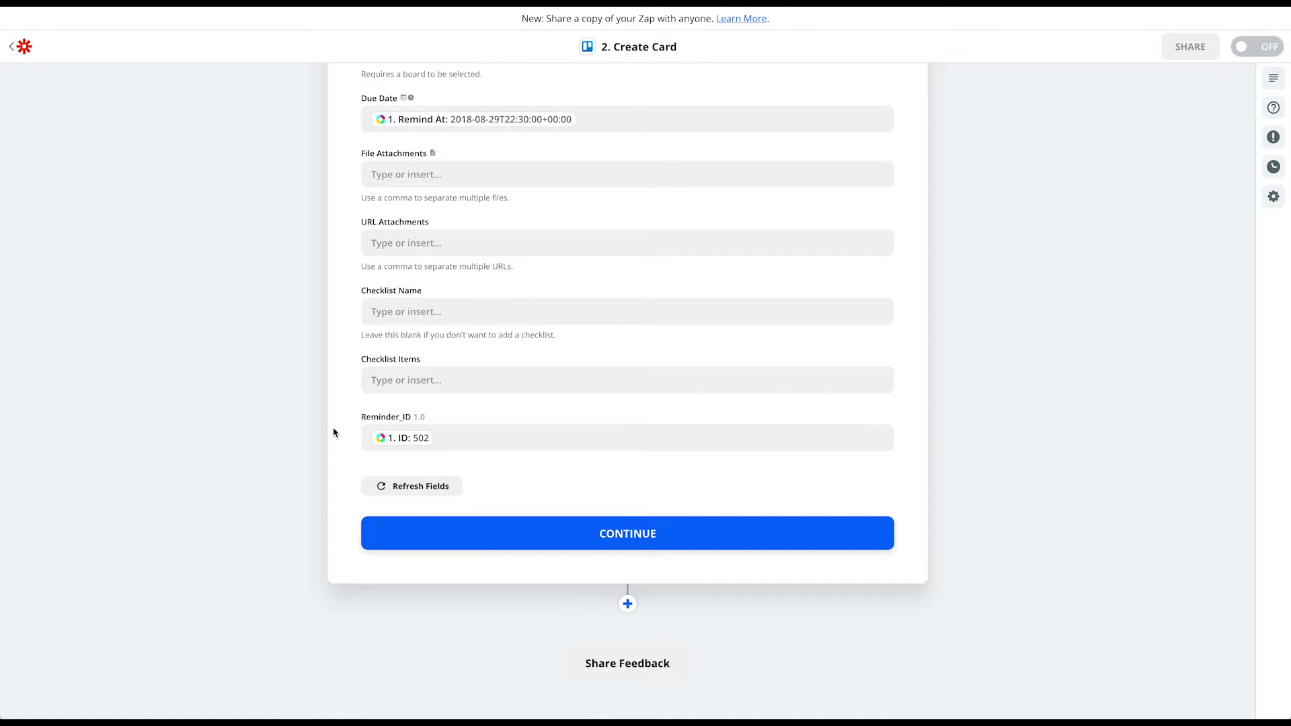
left_click(648, 536)
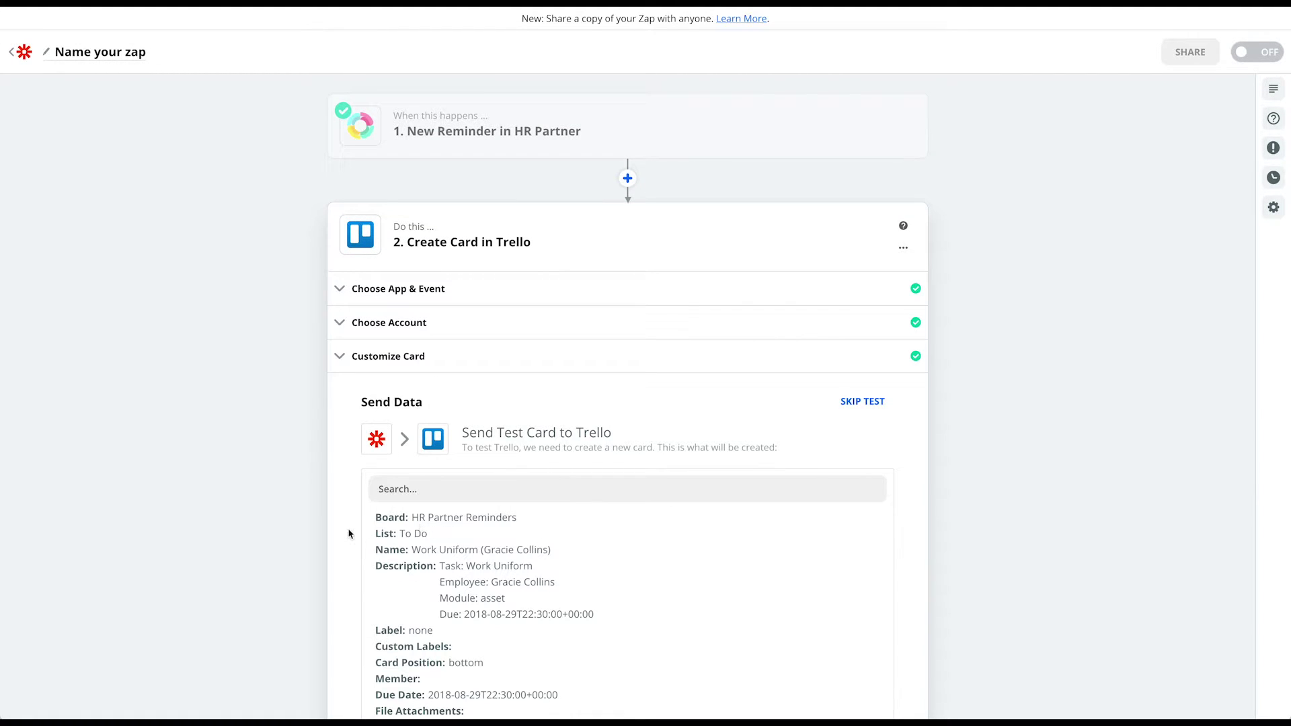
Send the test card to Trello and review the resulting Work Uniform card in the board's To Do list.
scroll(345, 556, "down", 3)
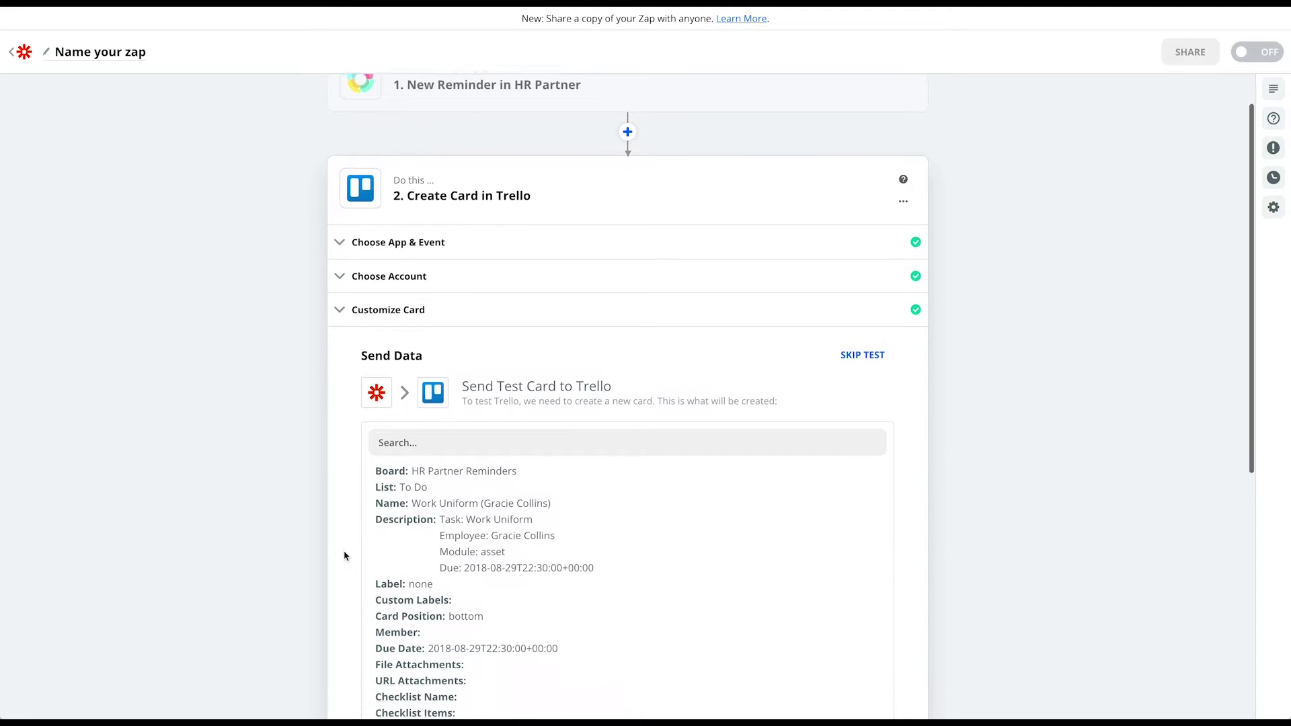
scroll(345, 555, "down", 2)
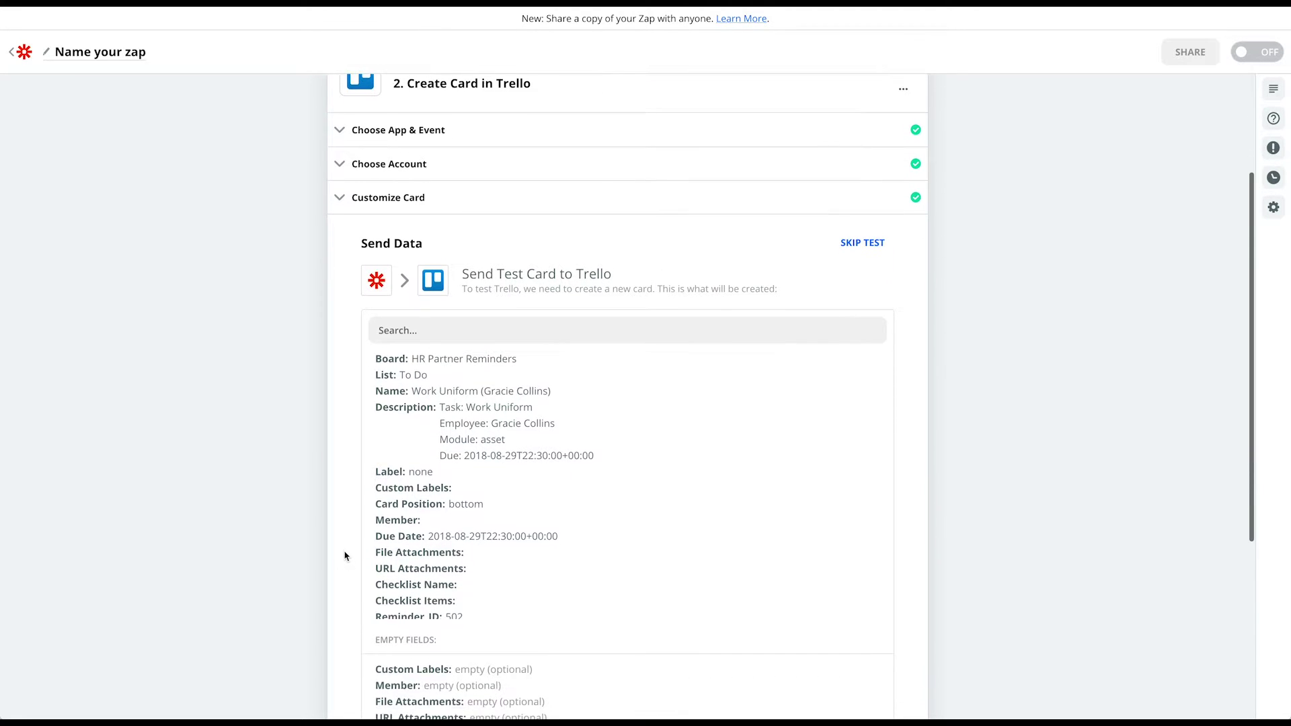
scroll(345, 556, "down", 2)
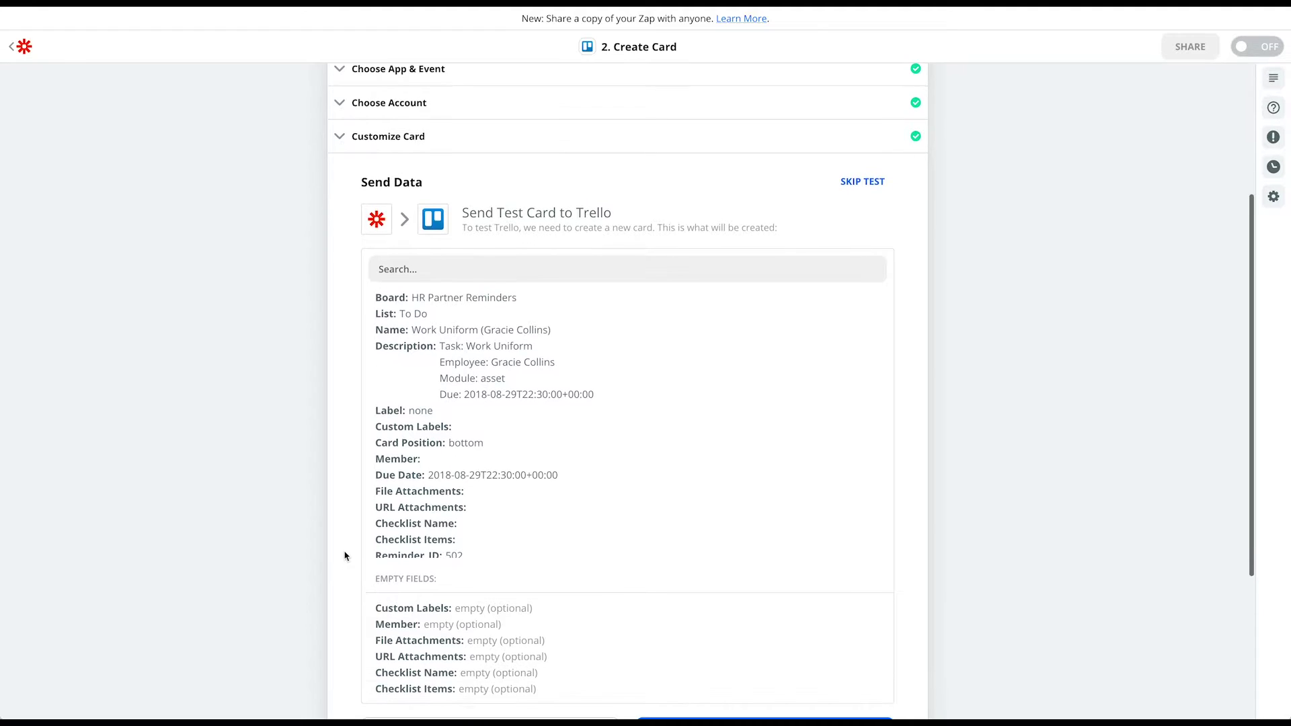
scroll(345, 555, "down", 4)
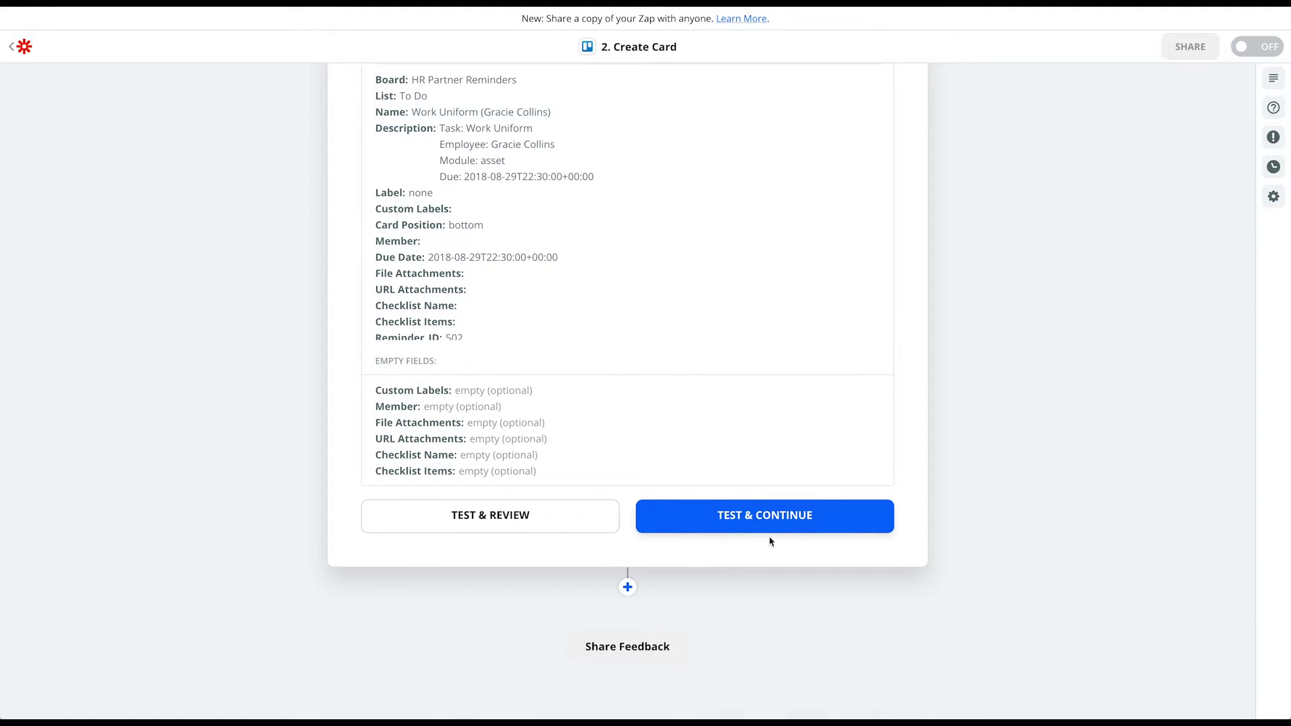
left_click(778, 520)
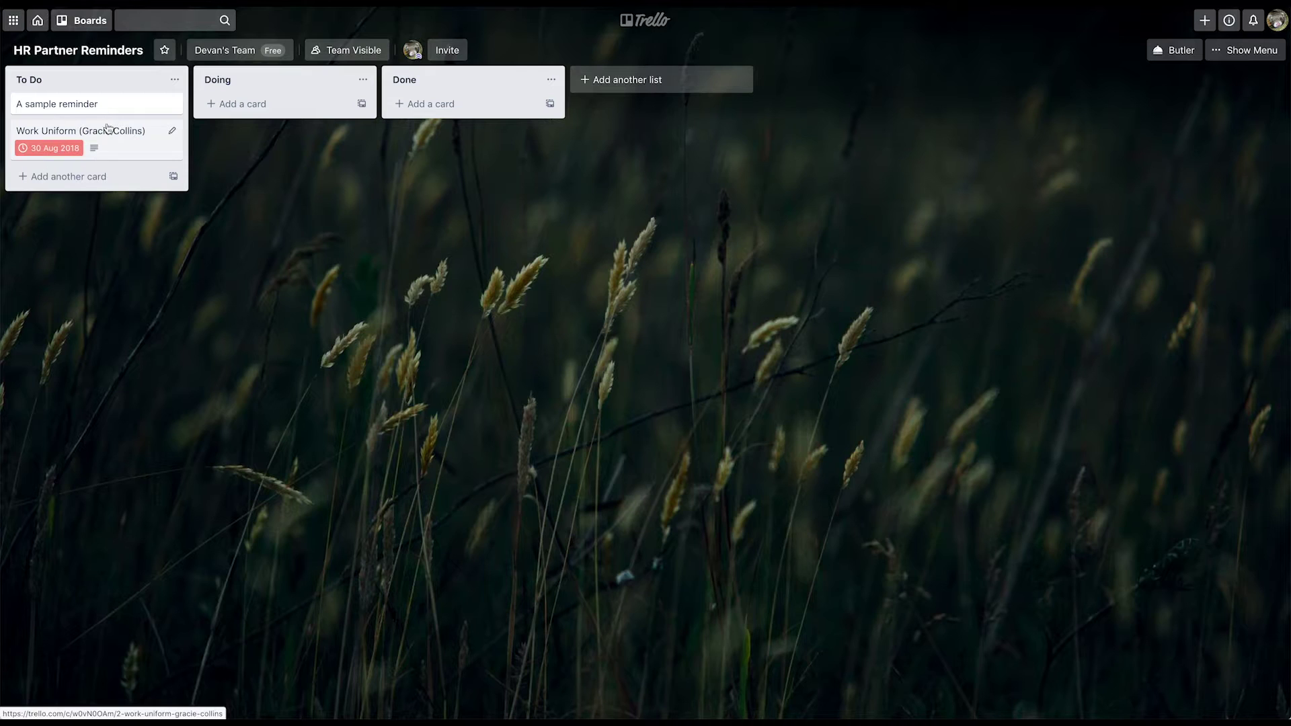
left_click(128, 137)
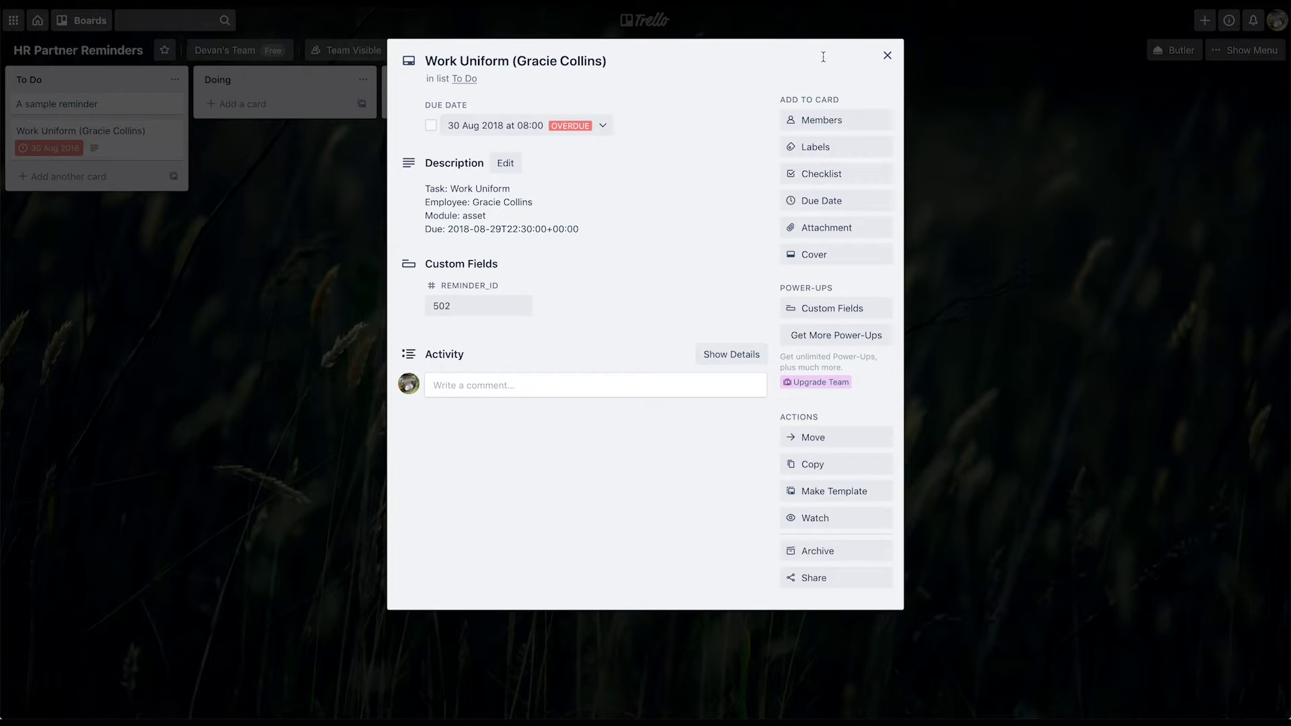
left_click(888, 55)
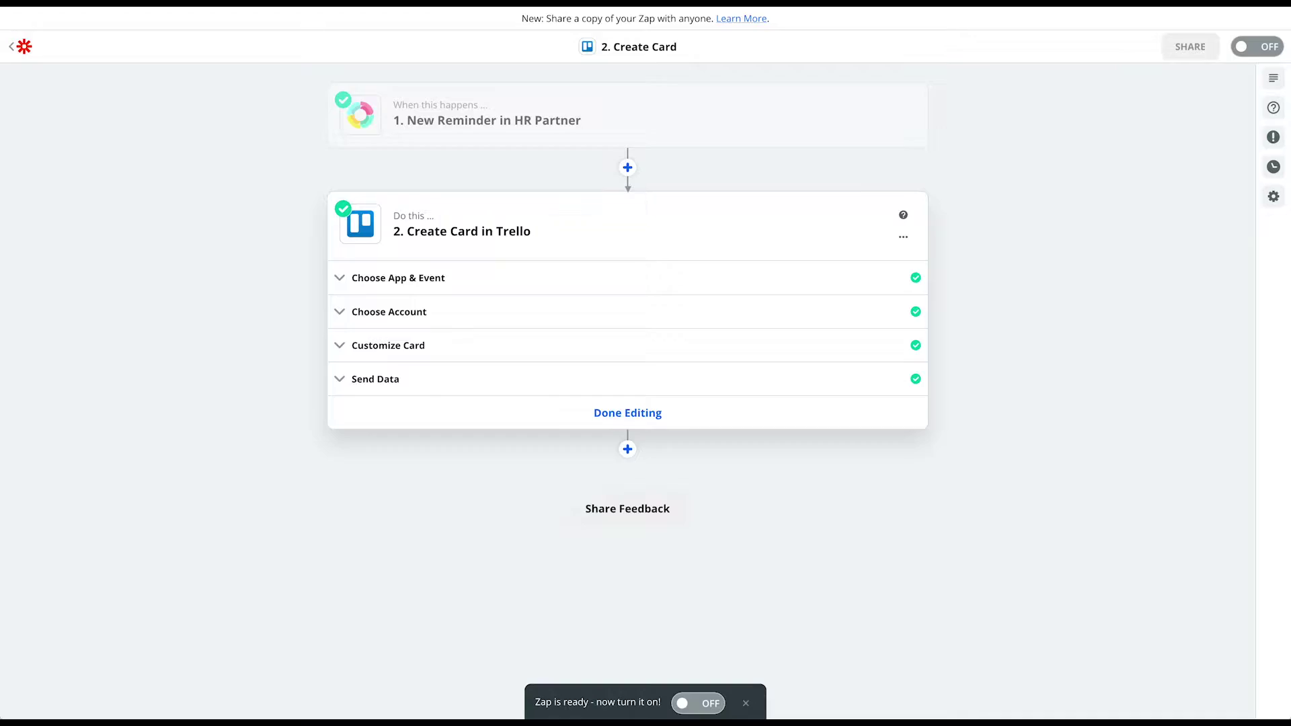
Turn the Zap on and name it "HR Partner Reminders To Trello".
left_click(682, 704)
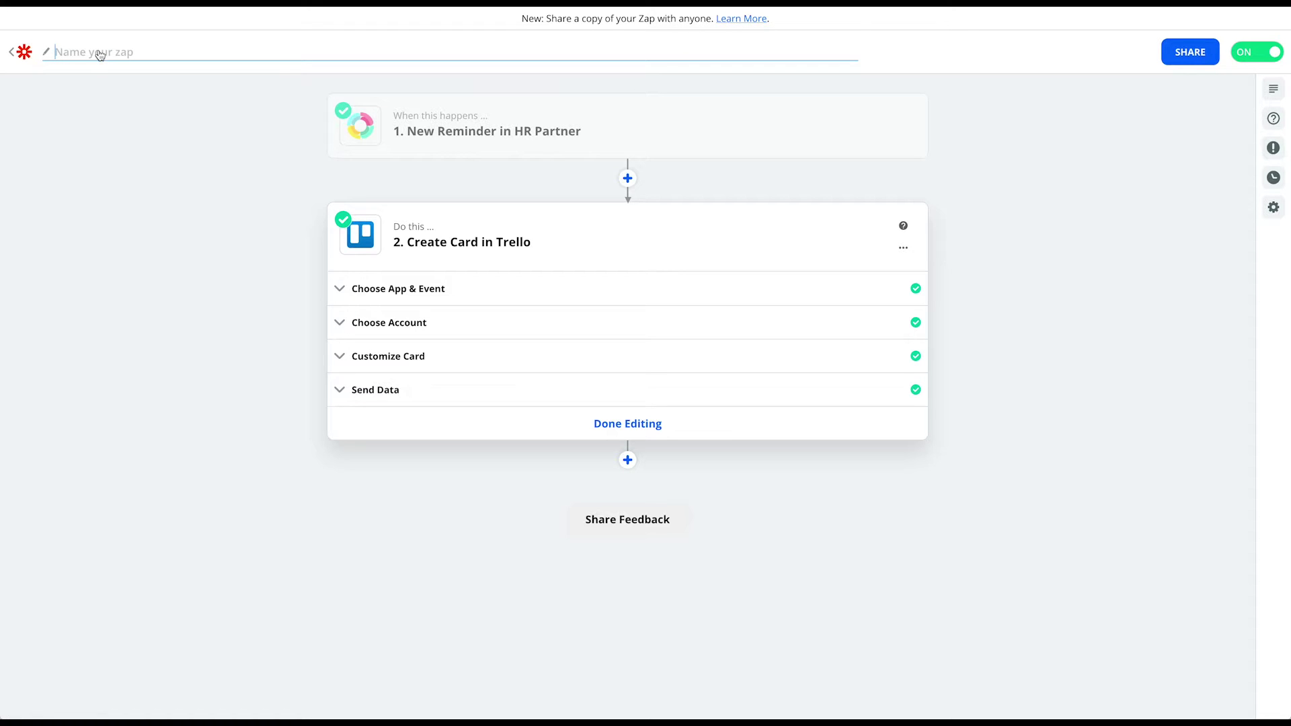
type("HR Partner Reminders To Trello")
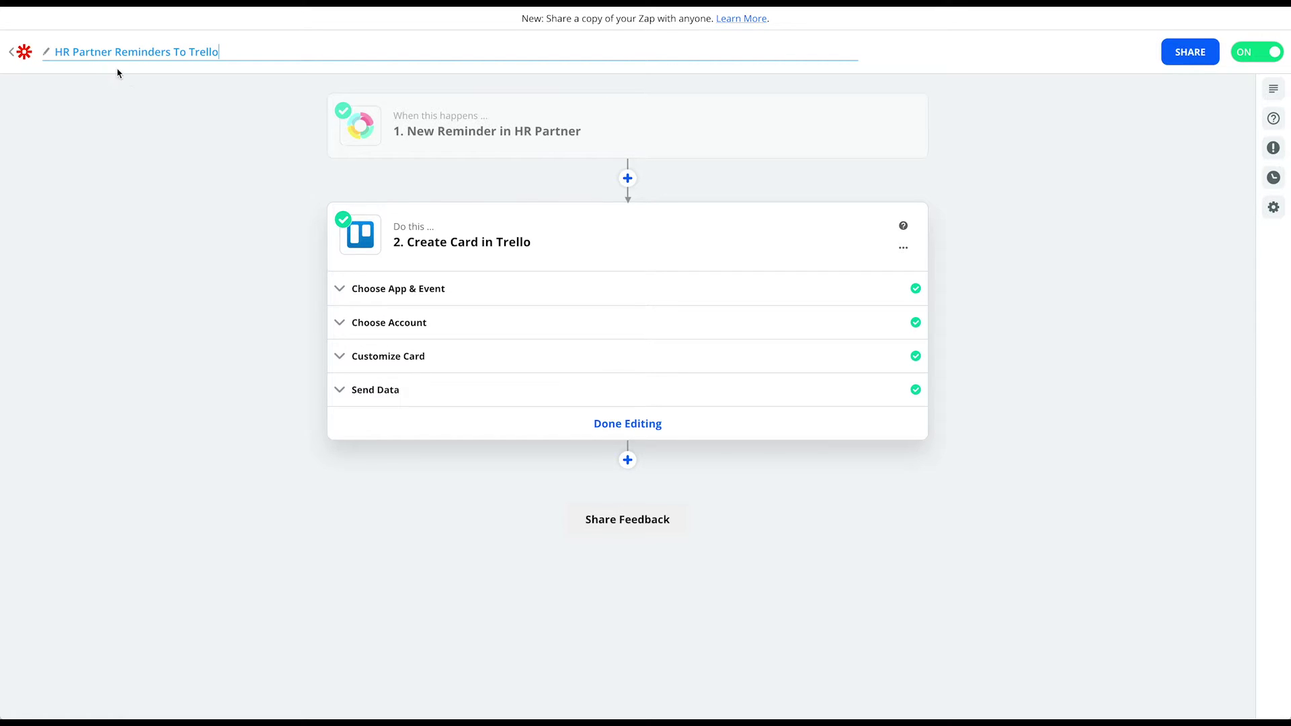
key("Return")
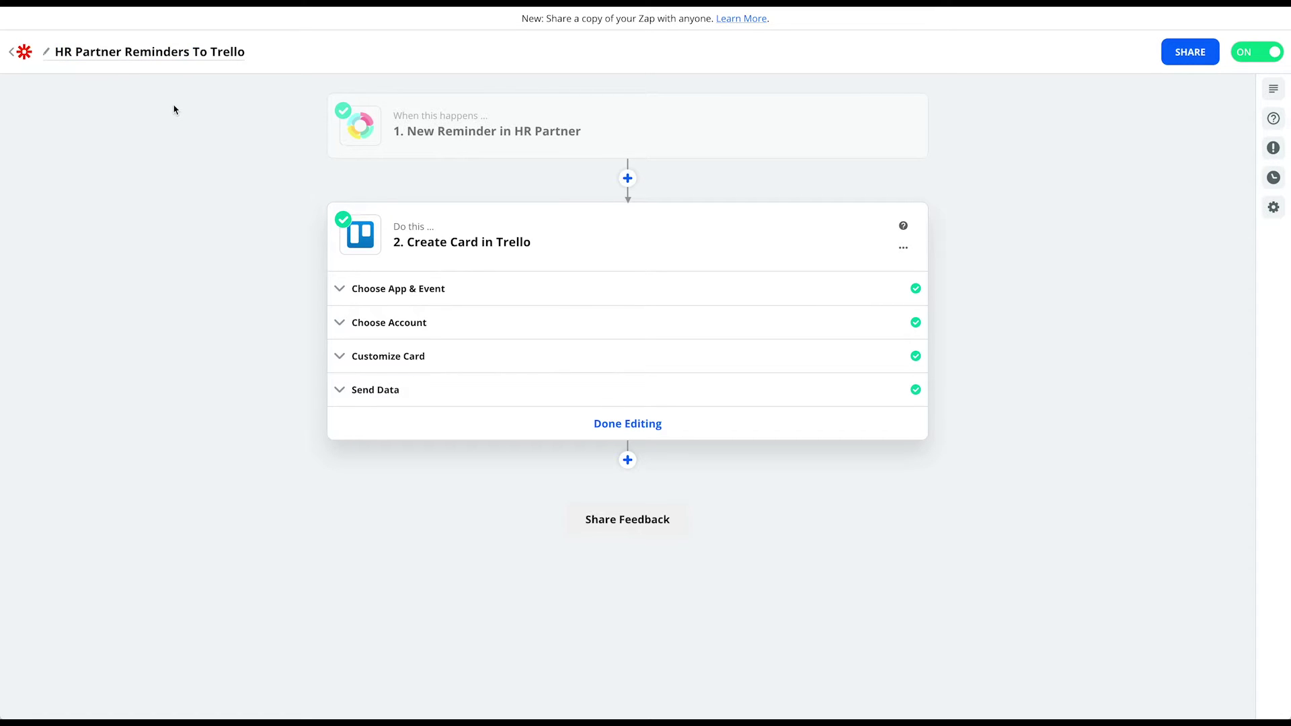
left_click(13, 53)
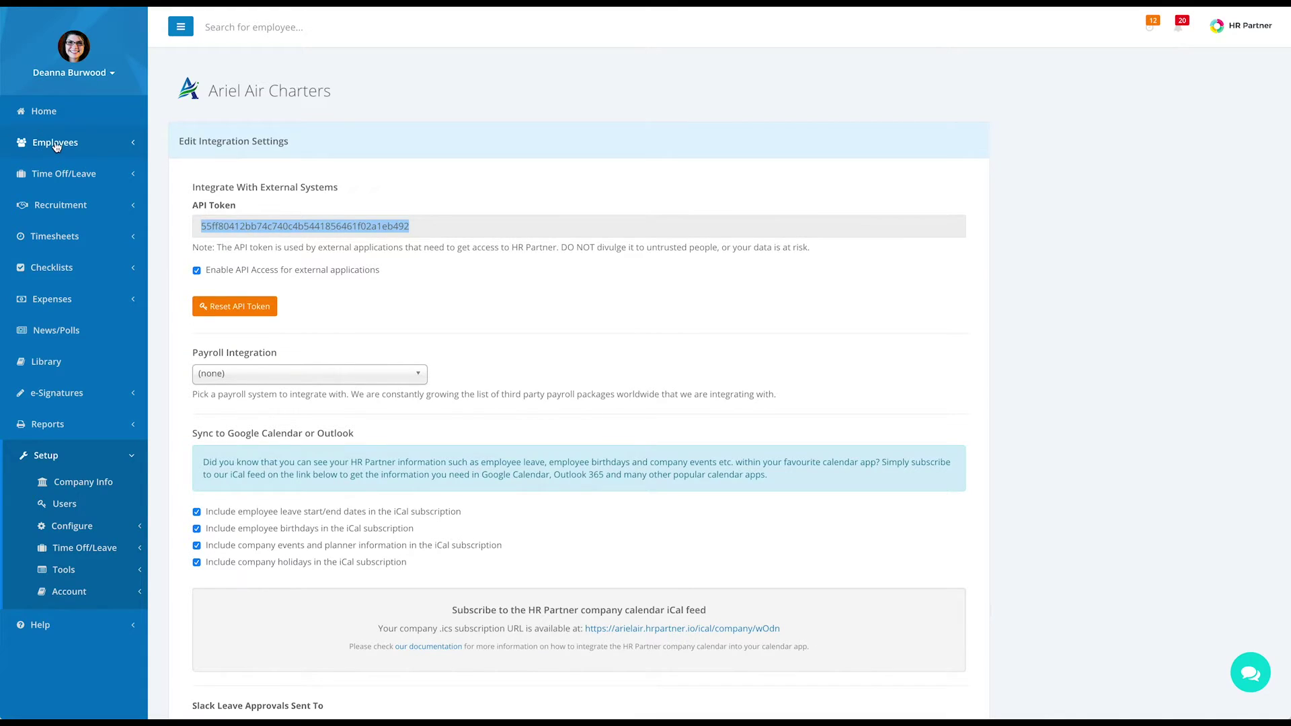
Switch to HR Partner and open the performance reviews of the part-time Aircraft Engineer from the employee list.
left_click(57, 144)
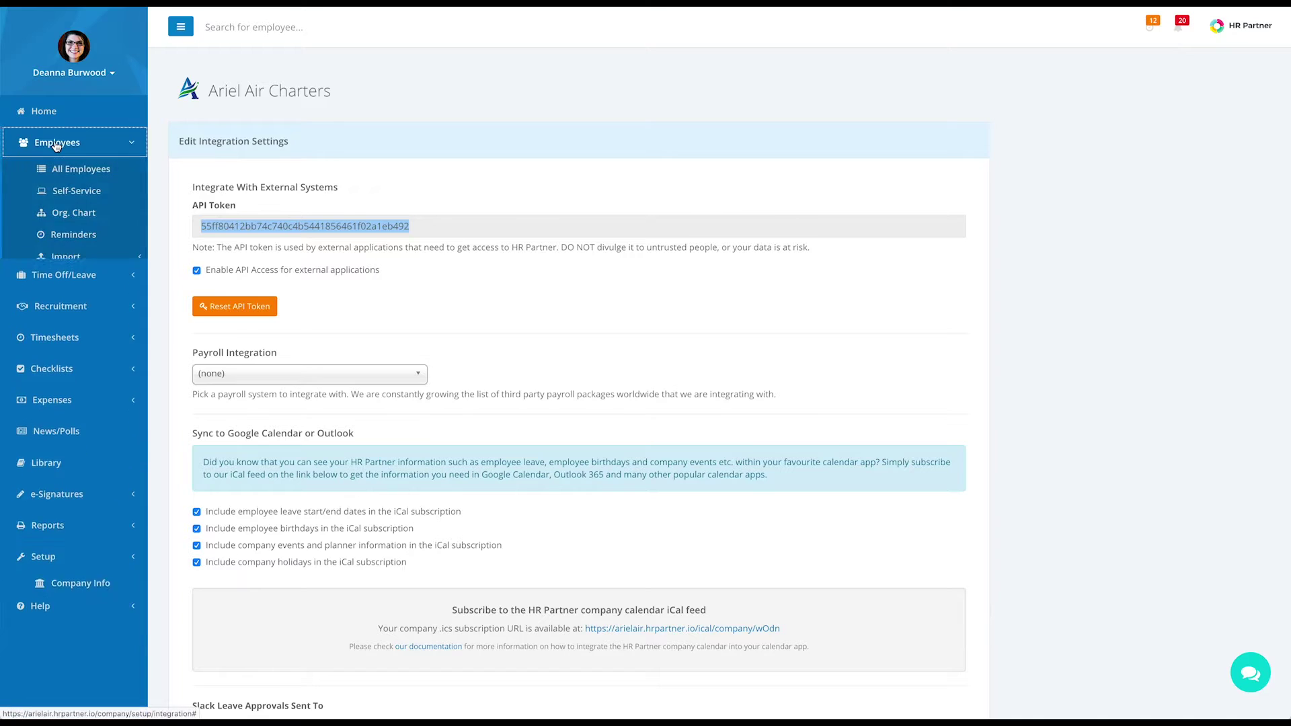
left_click(60, 173)
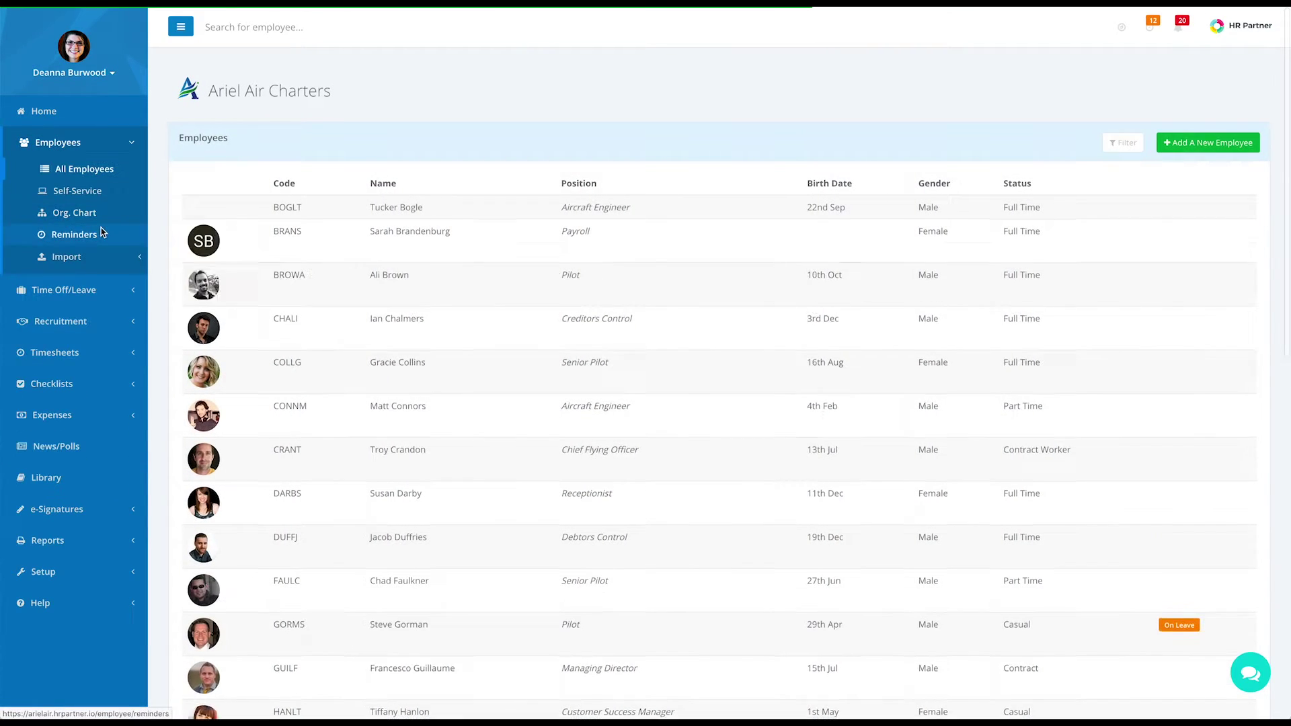
left_click(106, 236)
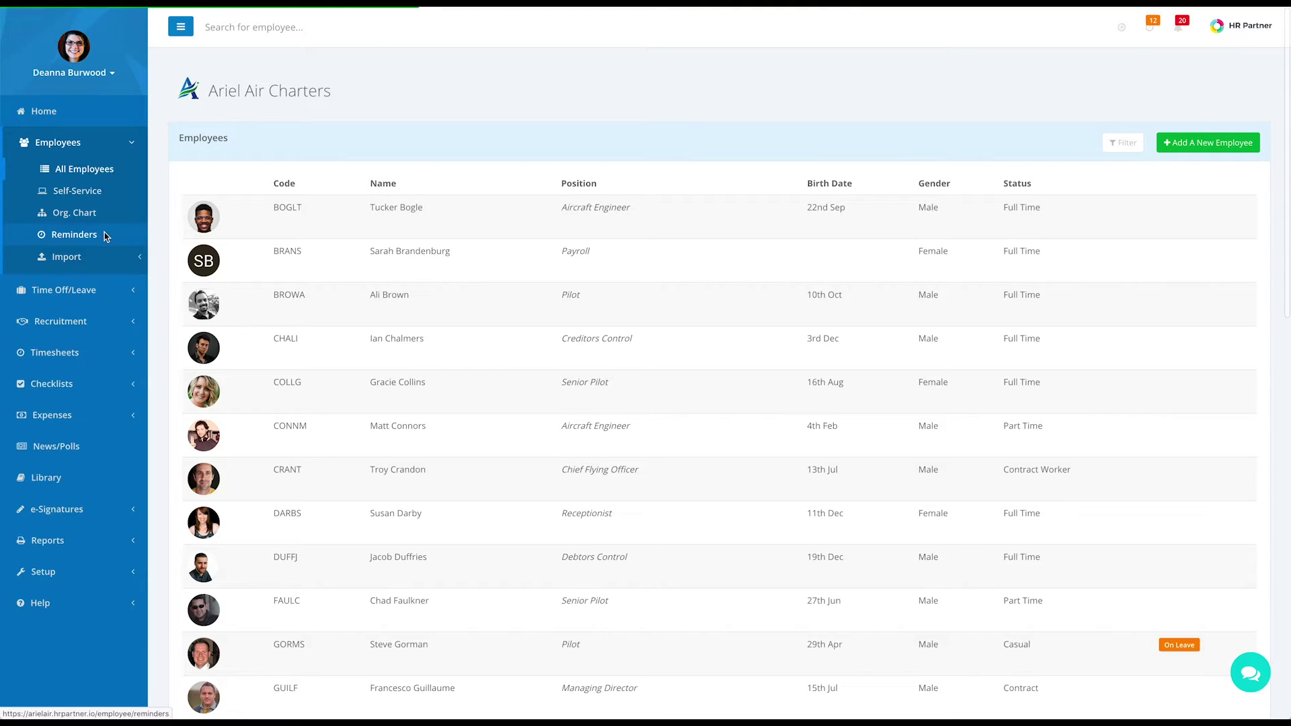
left_click(401, 430)
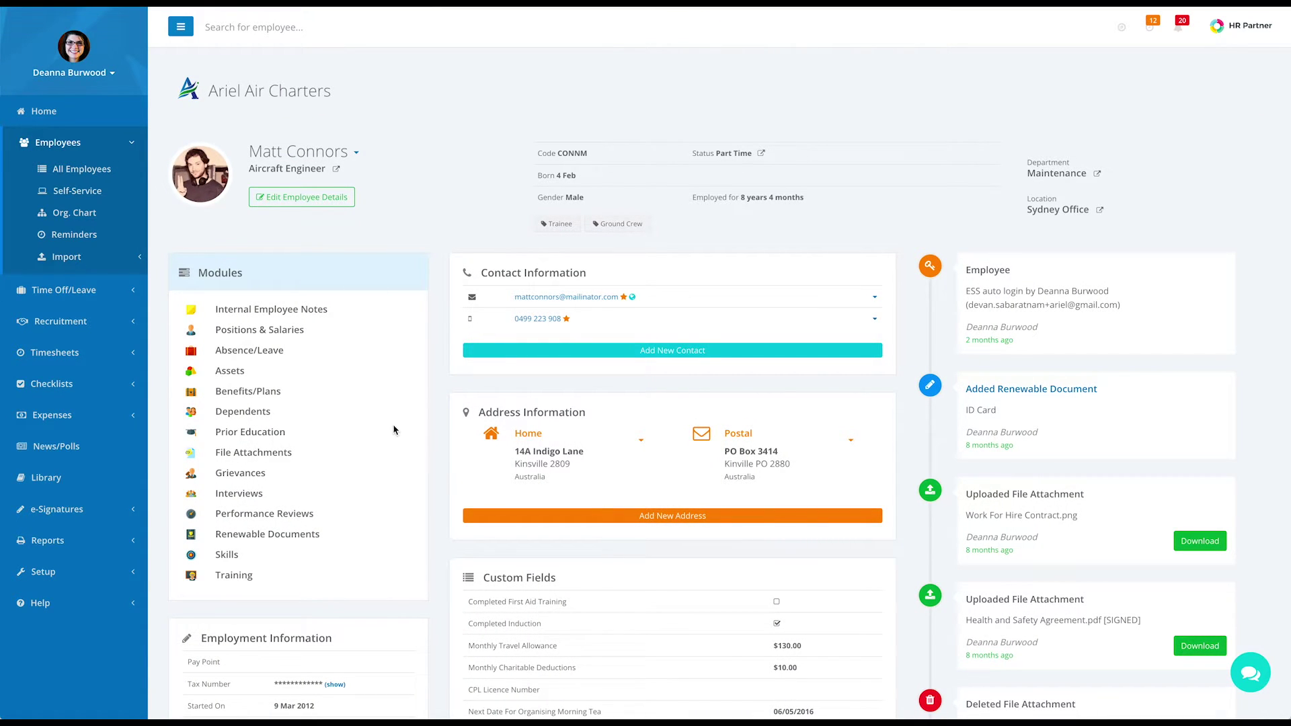
left_click(283, 515)
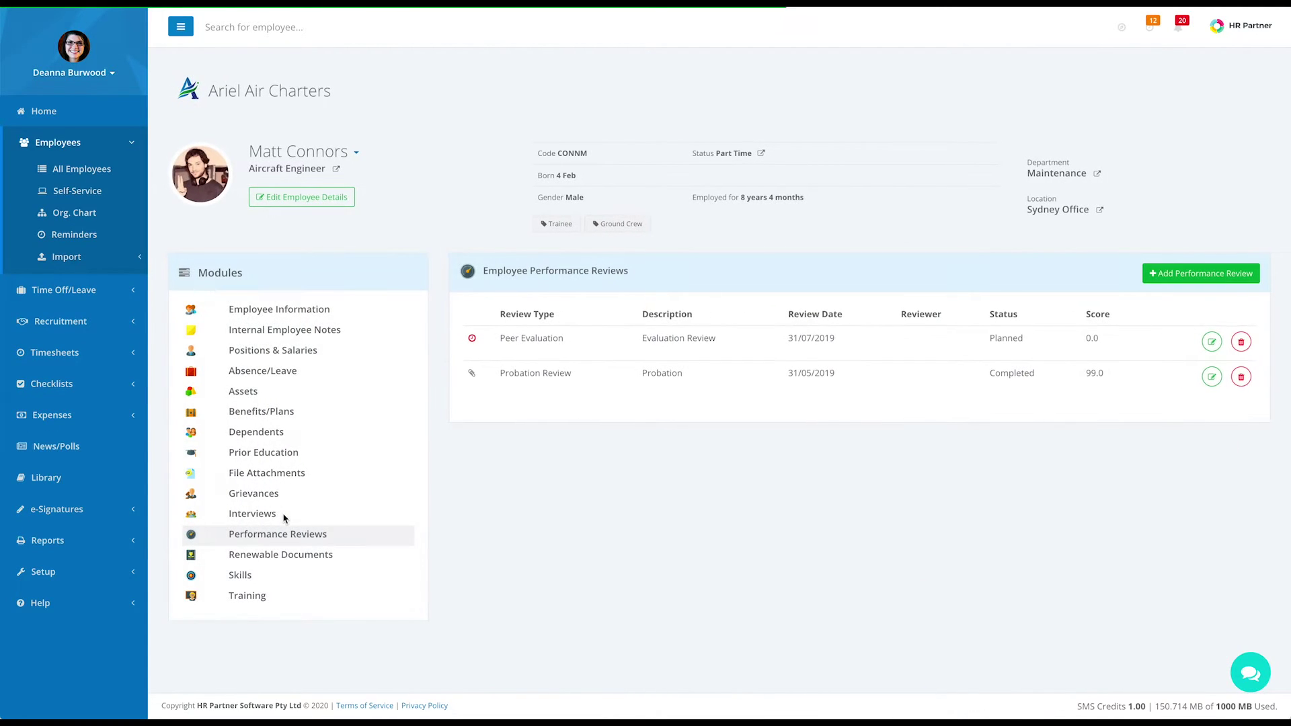
Start a new Annual performance review described as "Annual Review", dated 31/07/2020, with the status Planned.
left_click(1191, 280)
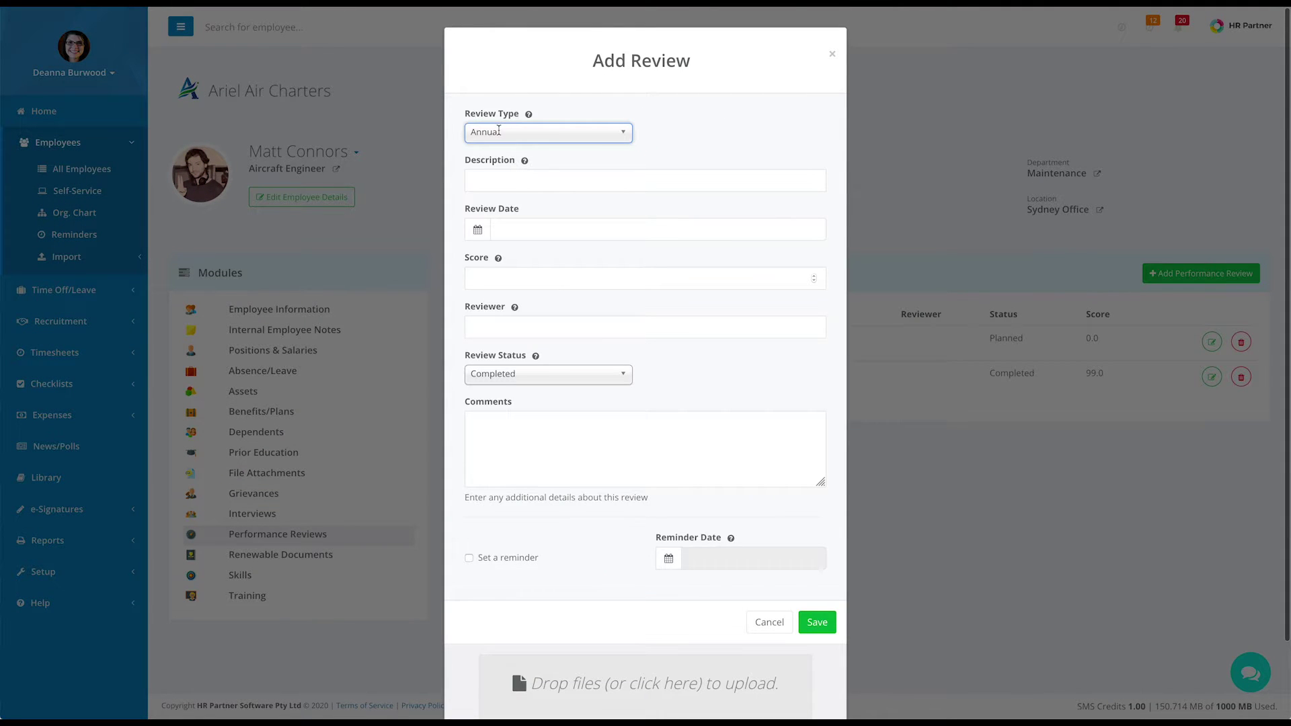
left_click(496, 179)
type("An")
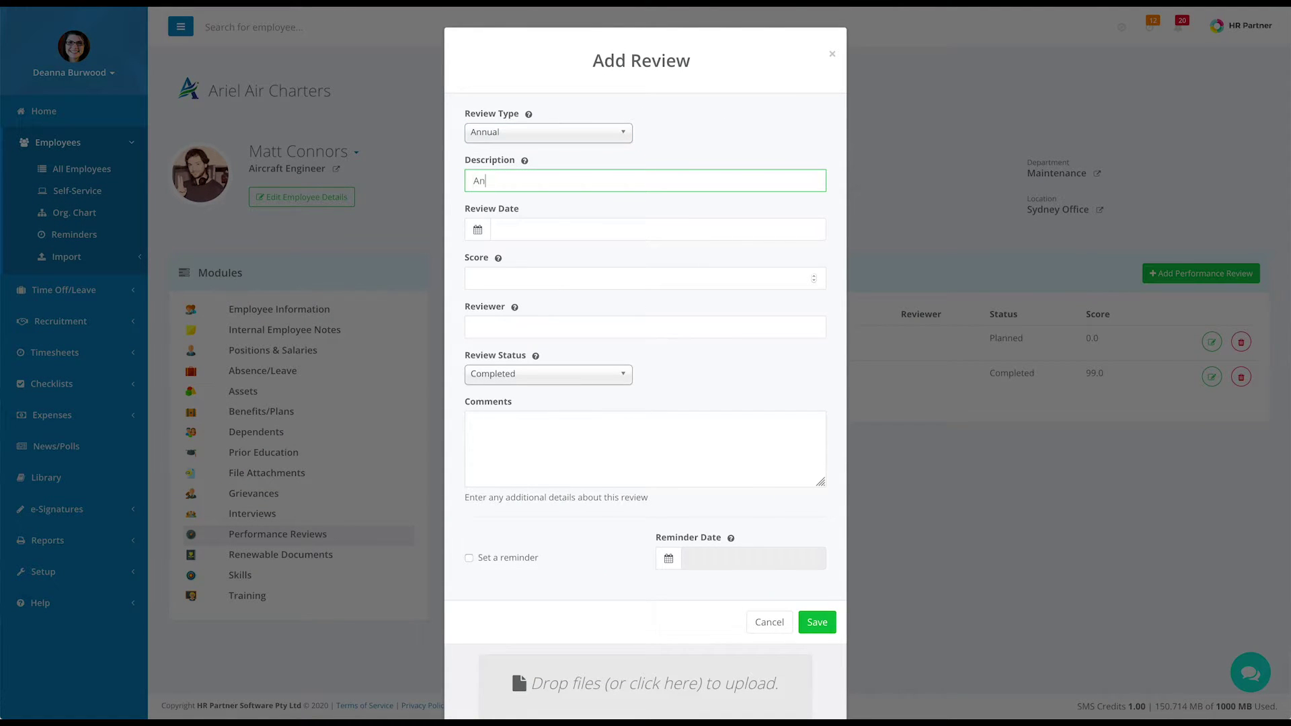
type("nual Review")
left_click(522, 229)
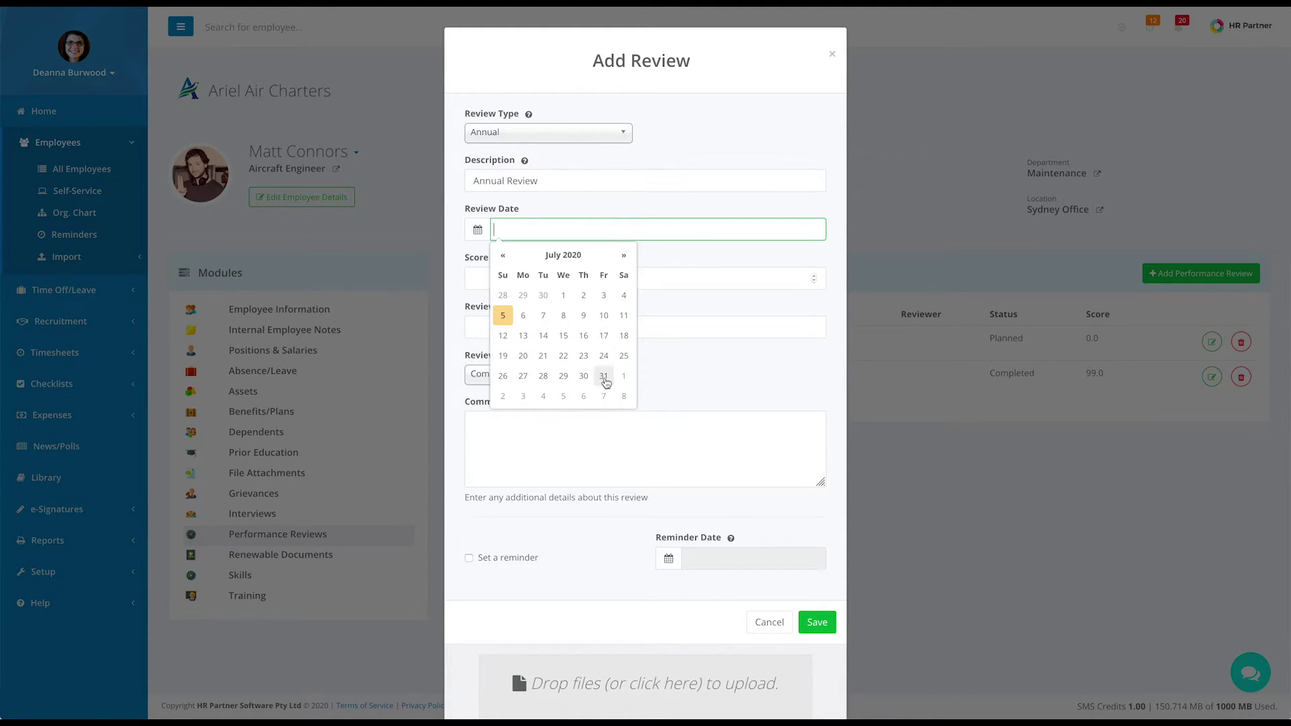
left_click(604, 380)
left_click(696, 256)
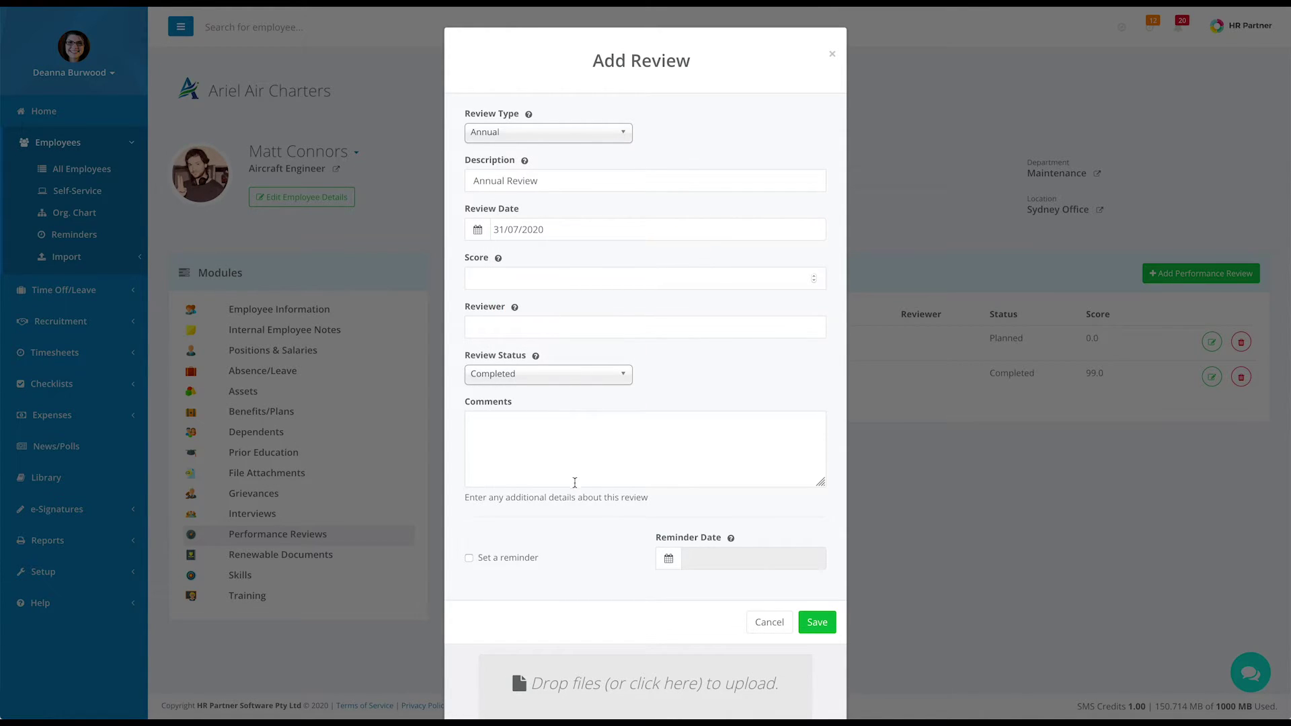
left_click(582, 379)
left_click(488, 480)
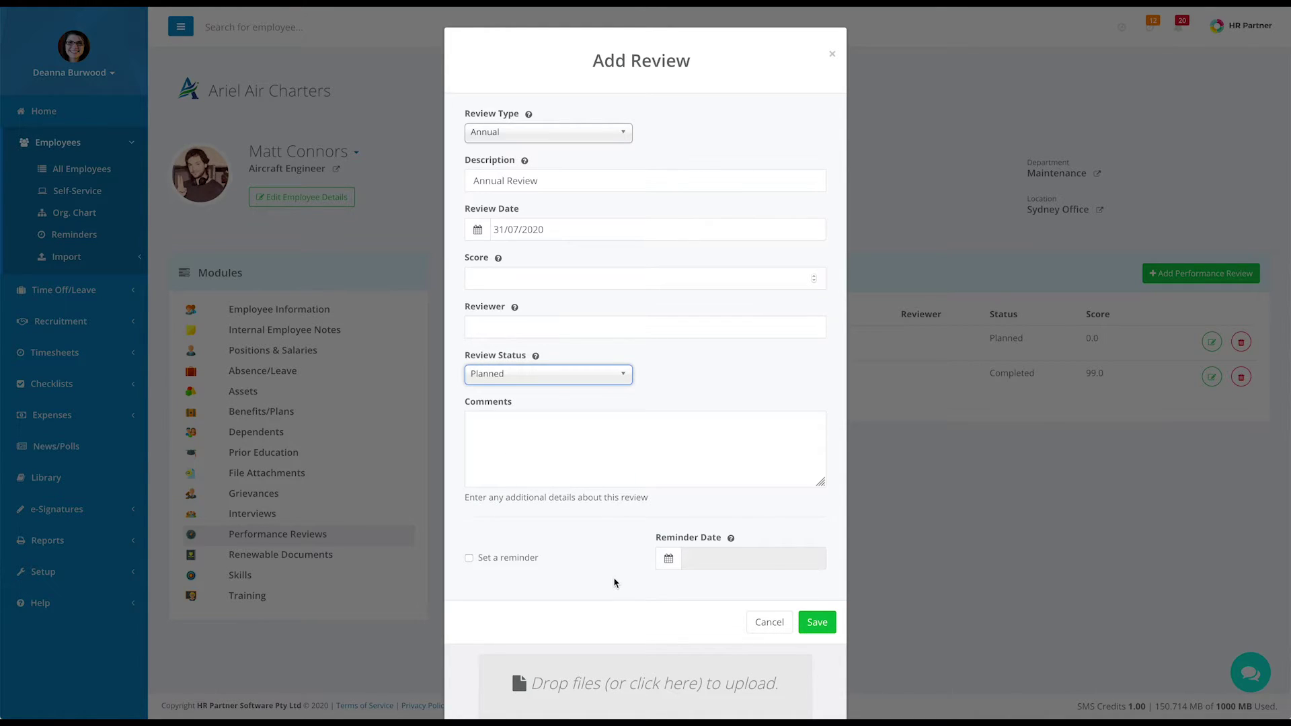
Set a reminder dated 27/07/2020 on the review and save it.
left_click(495, 562)
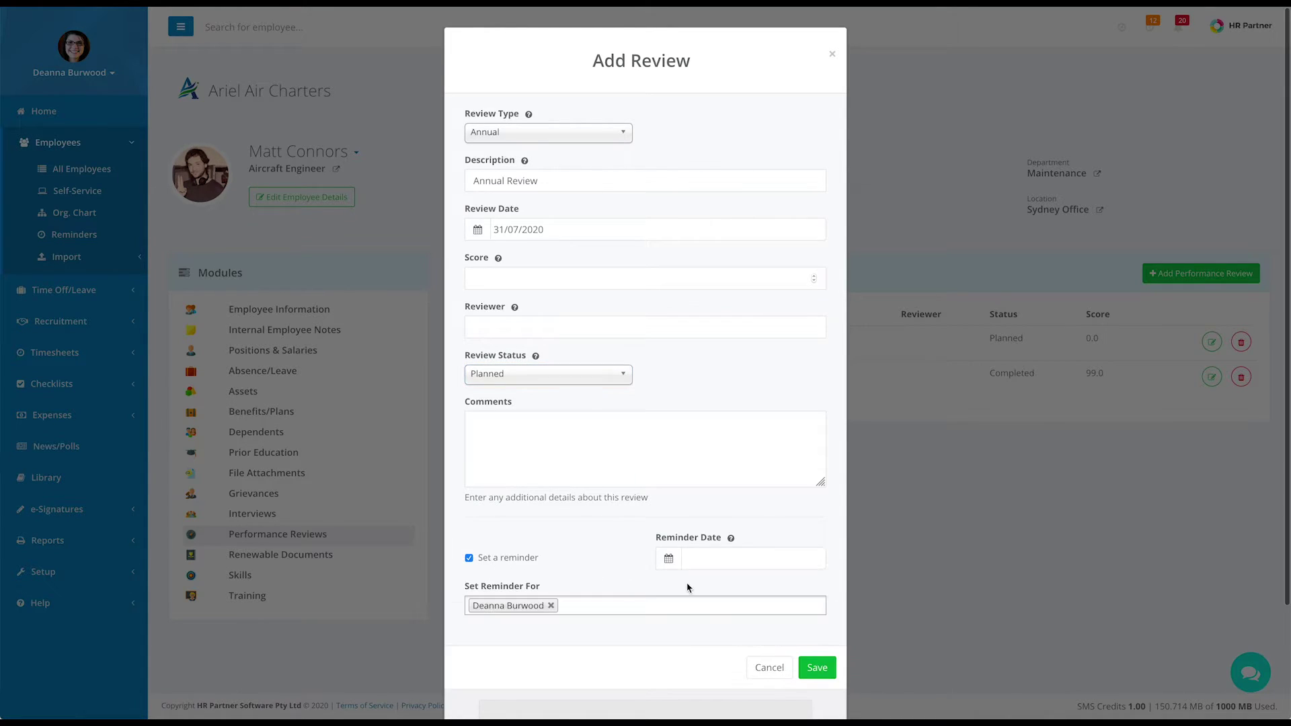
left_click(731, 560)
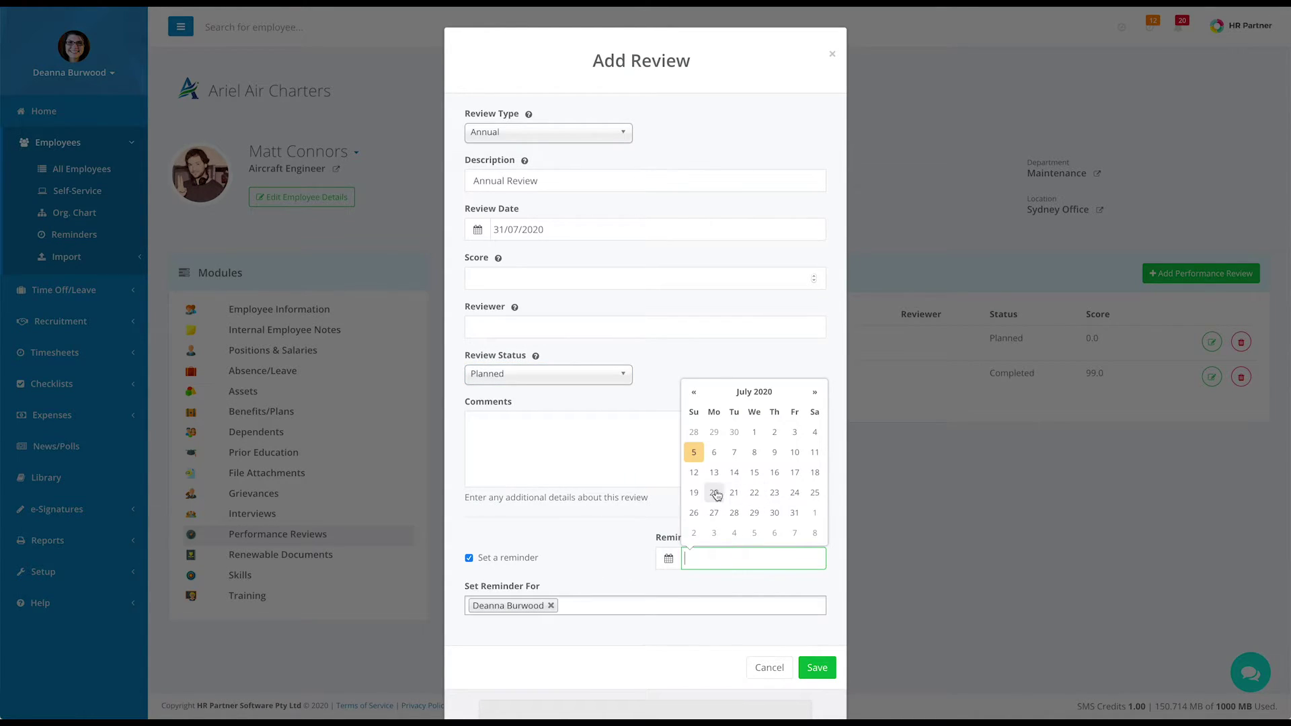
left_click(714, 515)
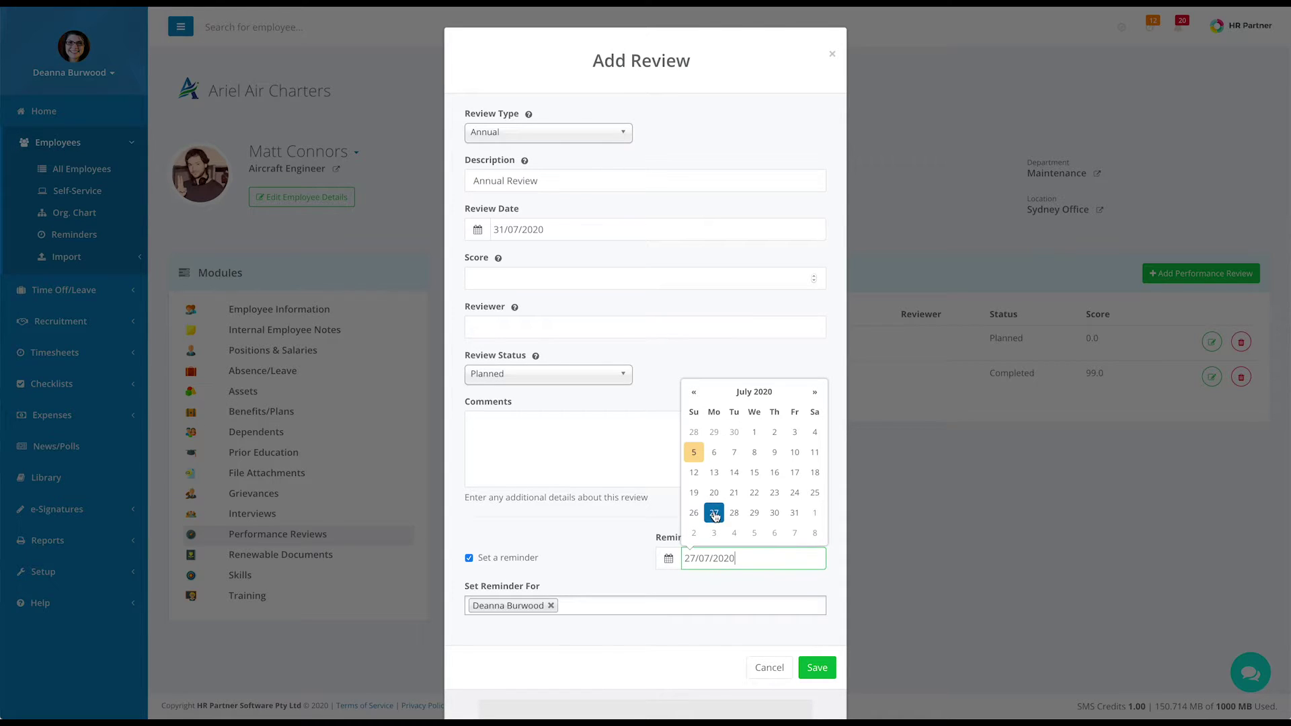
left_click(595, 539)
scroll(597, 541, "down", 2)
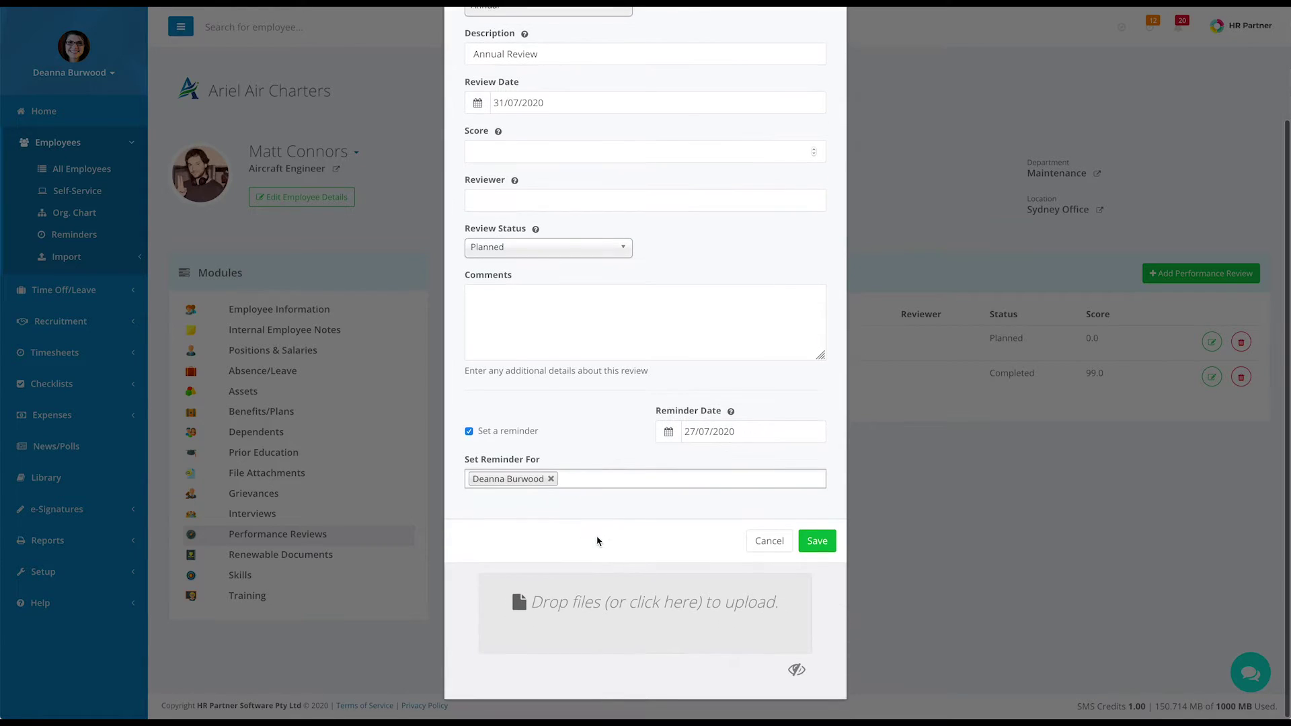
left_click(817, 541)
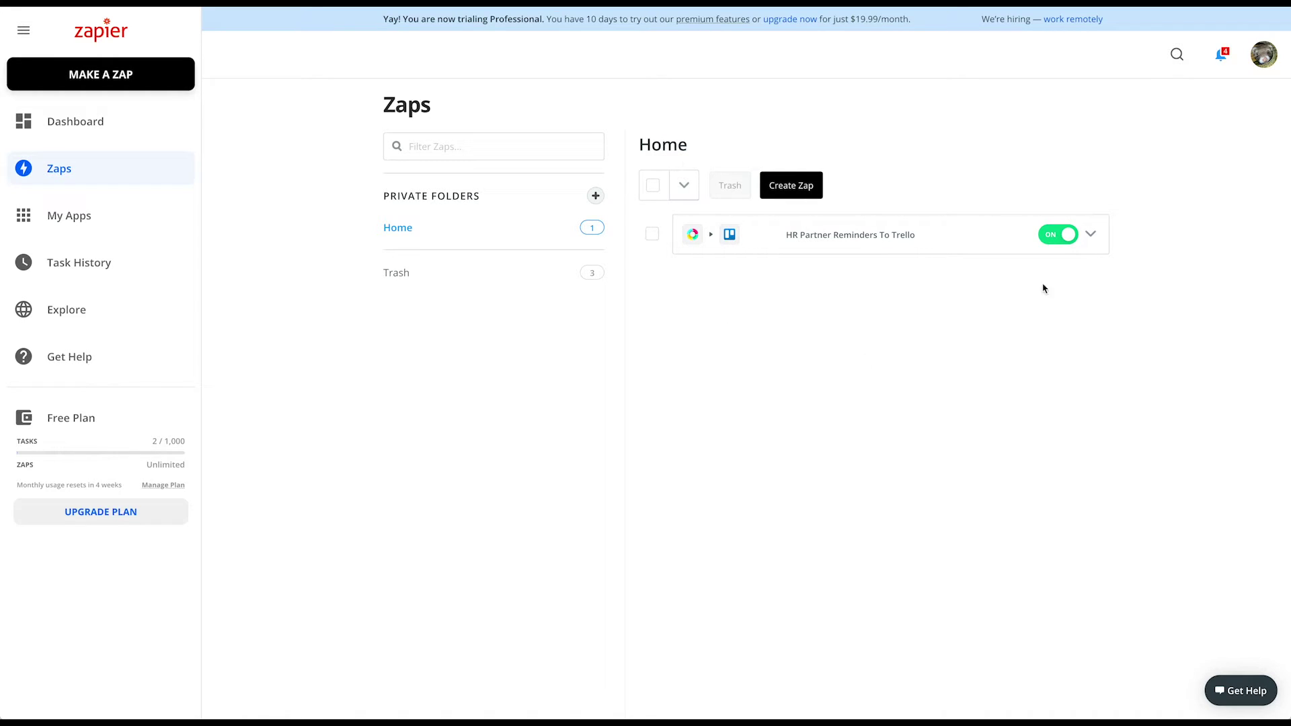
Run the HR Partner Reminders To Trello Zap manually in Zapier and review the resulting Annual Review card in Trello.
left_click(1091, 235)
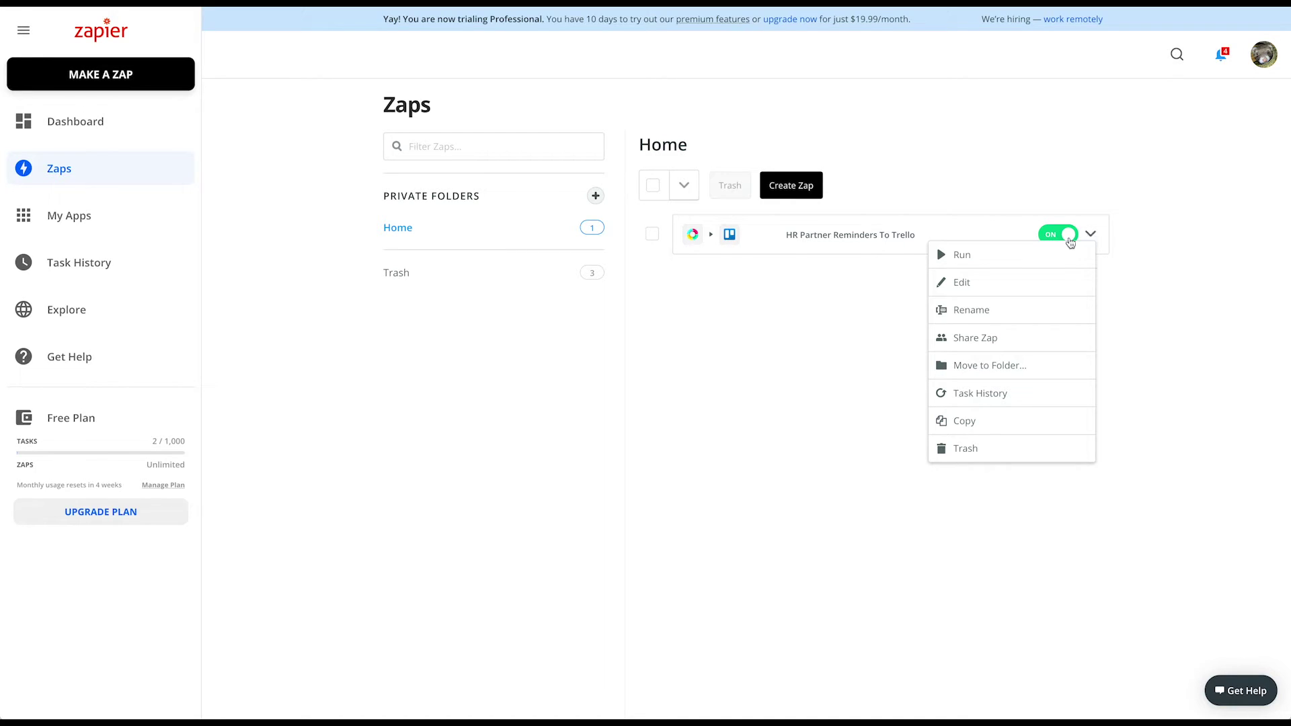
left_click(967, 259)
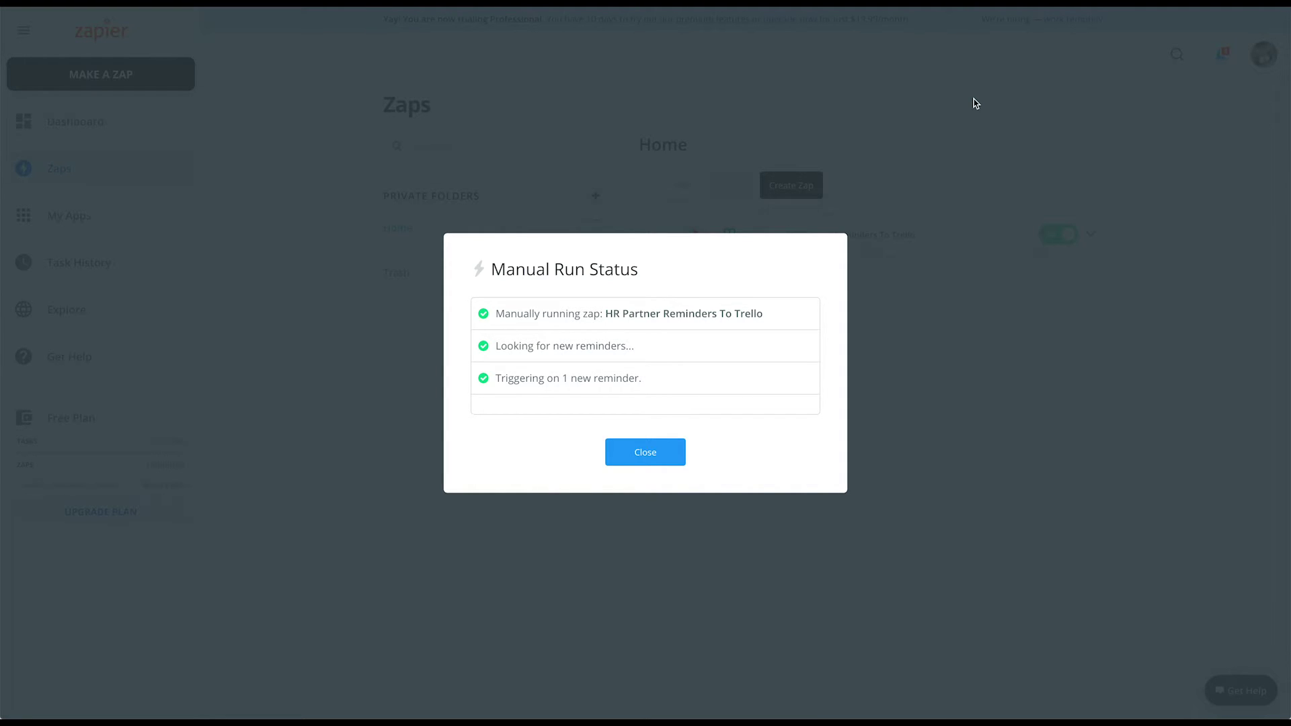
scroll(730, 348, "down", 1)
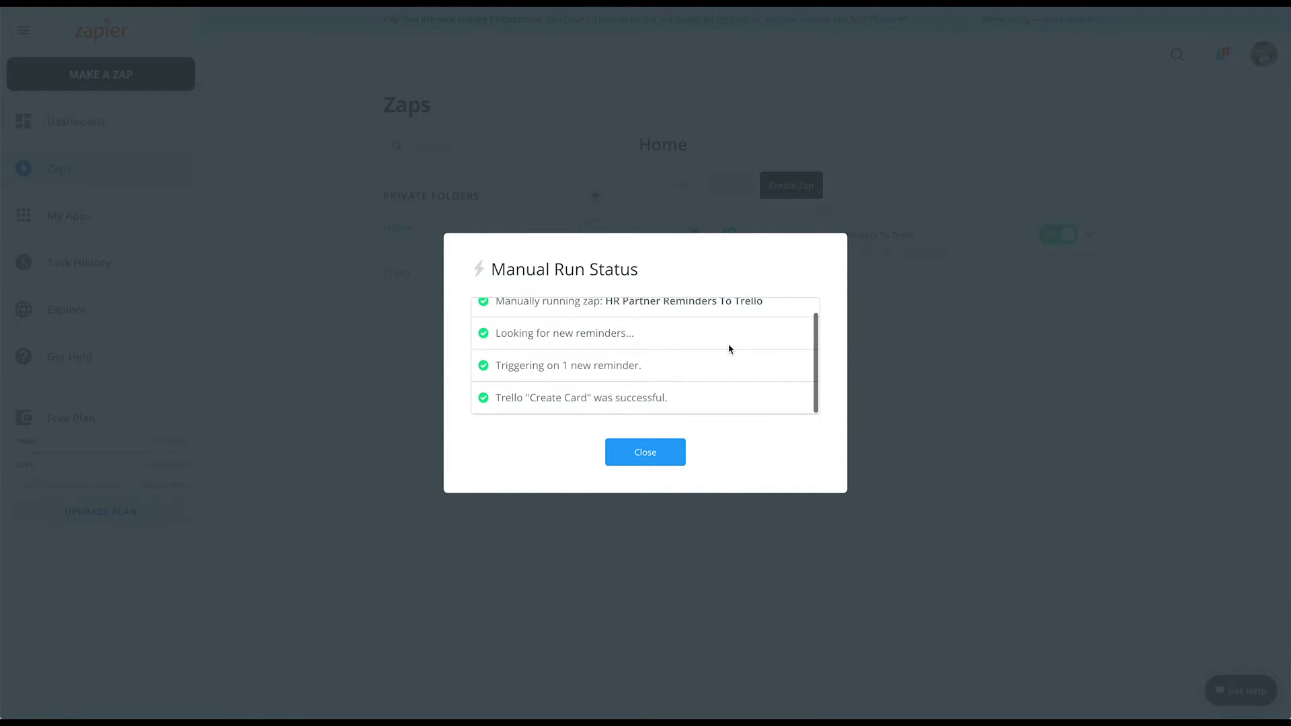
left_click(645, 453)
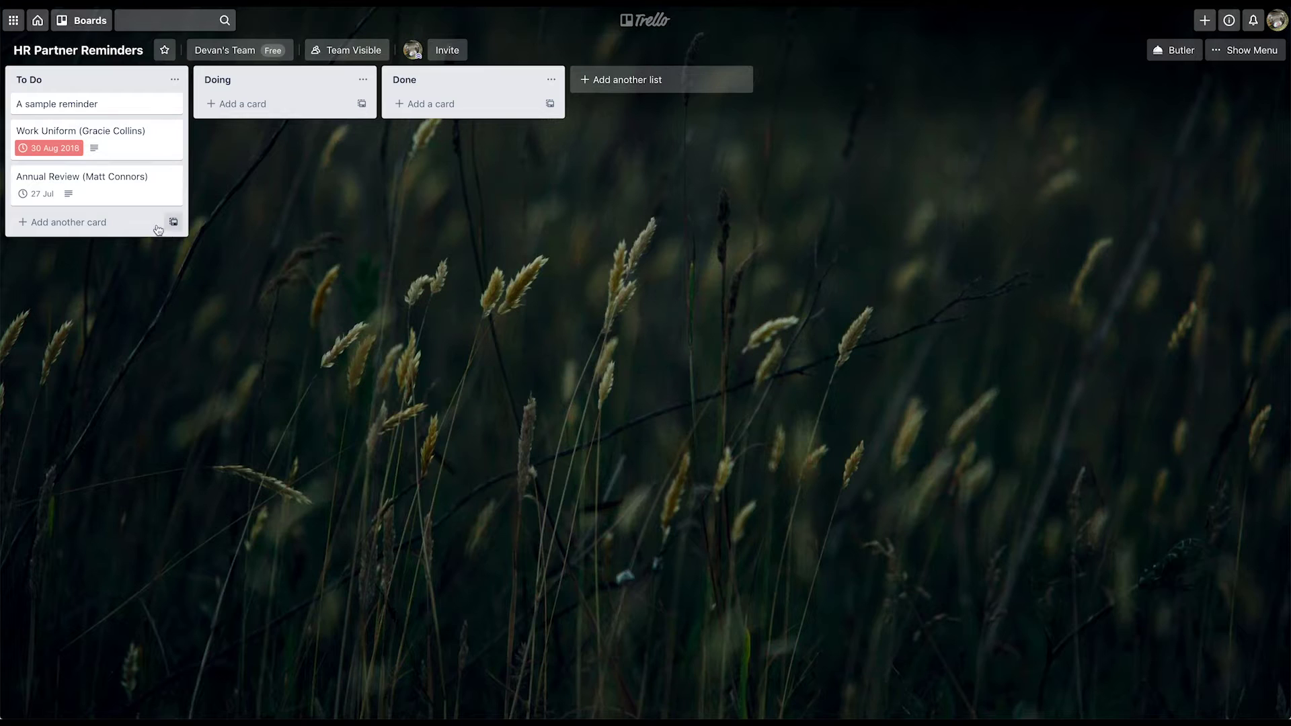
left_click(97, 173)
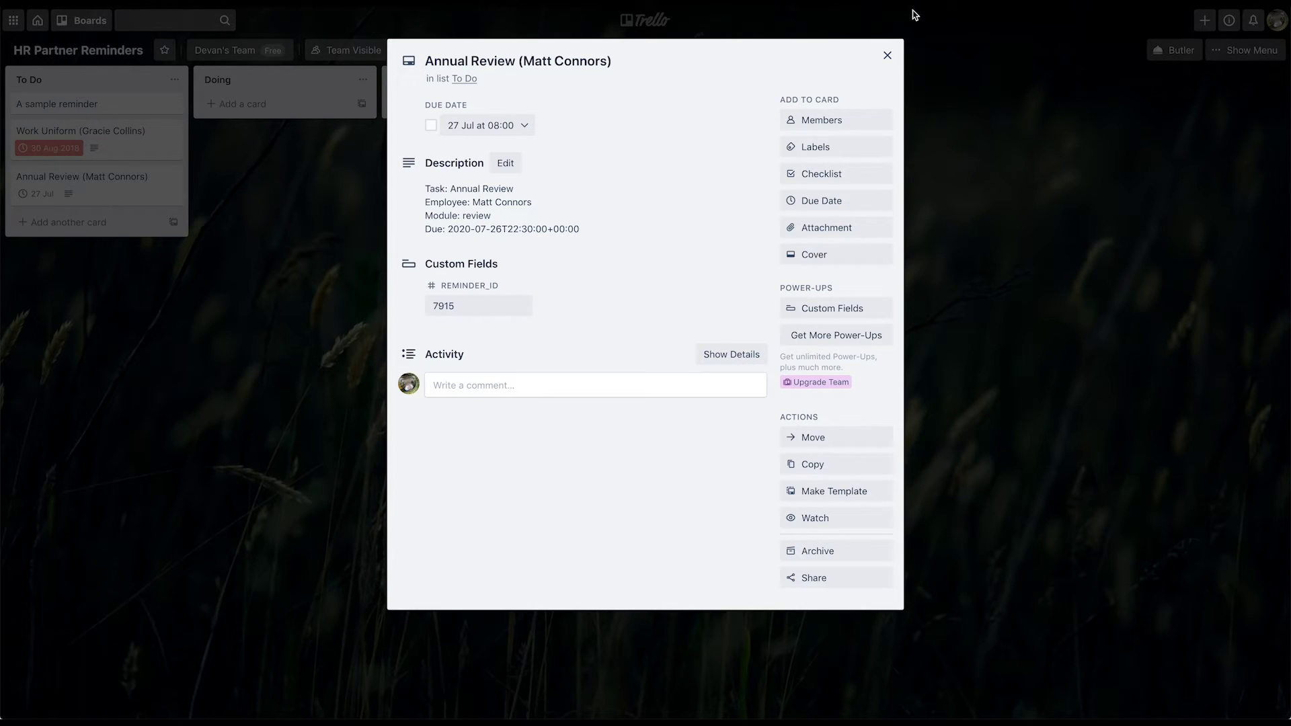
left_click(887, 56)
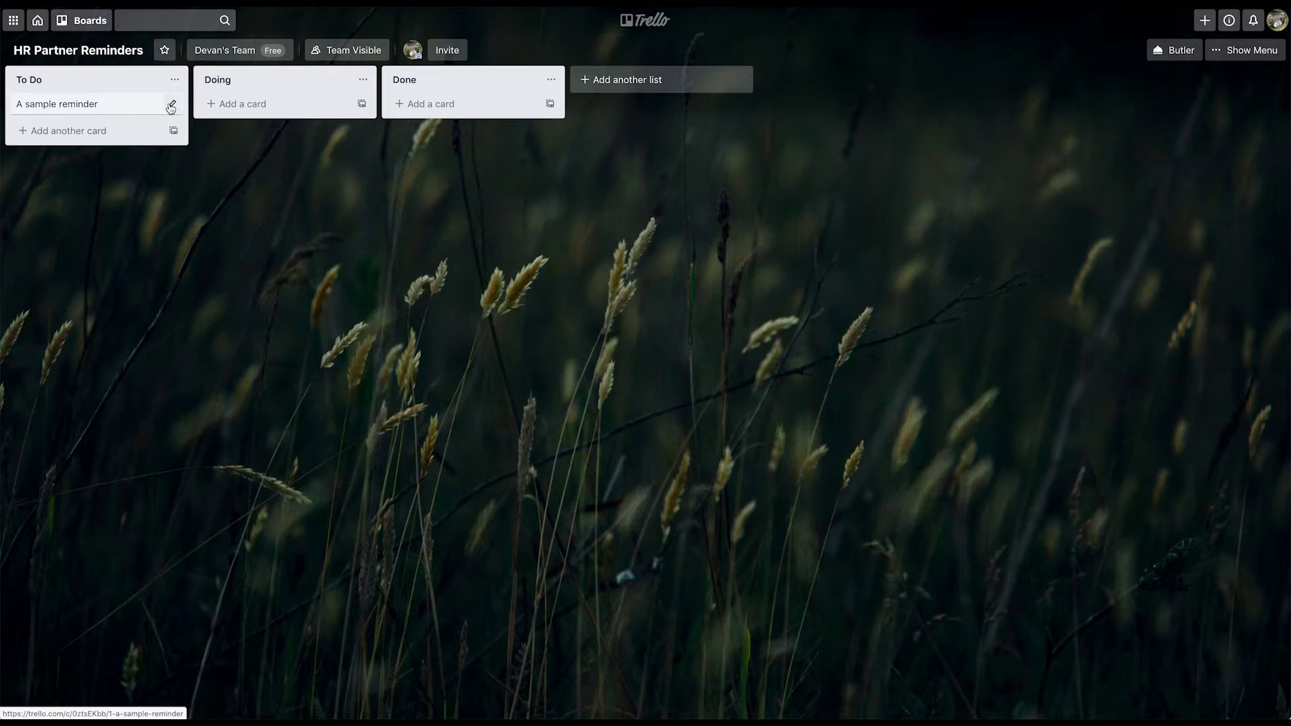
Find the Custom Fields Power-Up from the "A sample reminder" card by searching for "custom", and add it to the board.
left_click(111, 109)
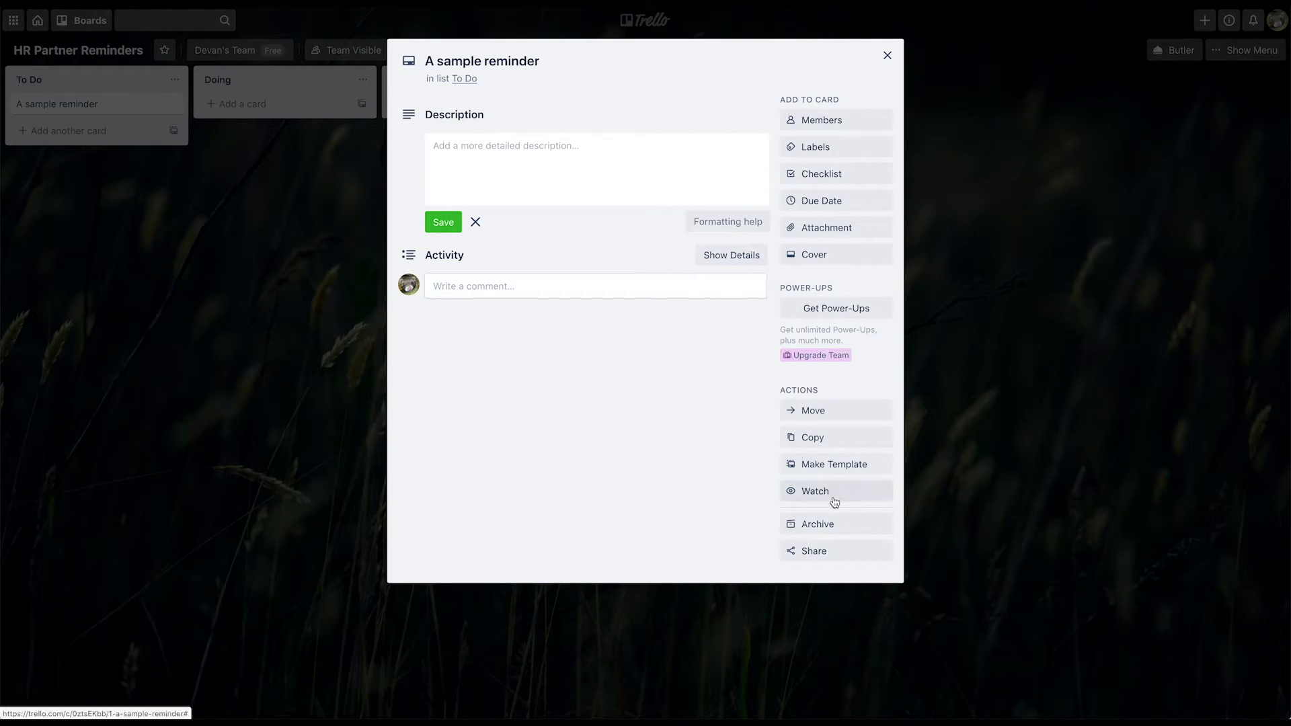
left_click(827, 310)
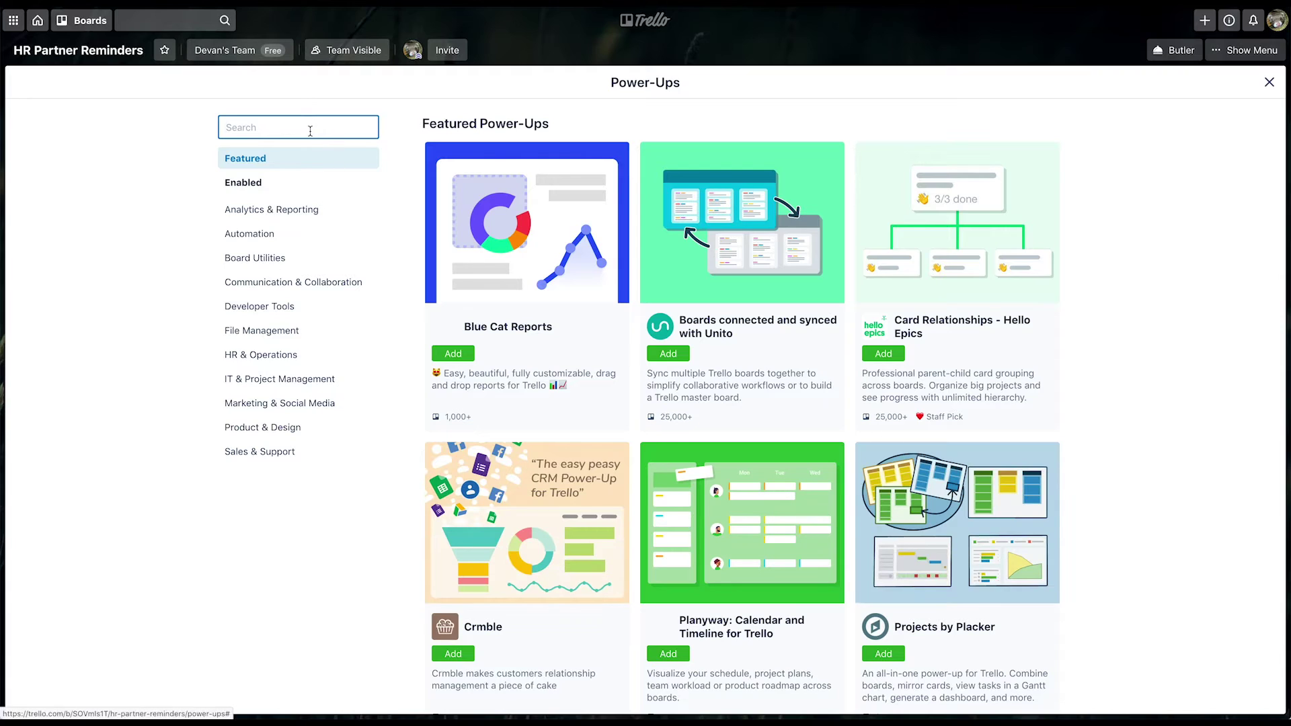
type("custom")
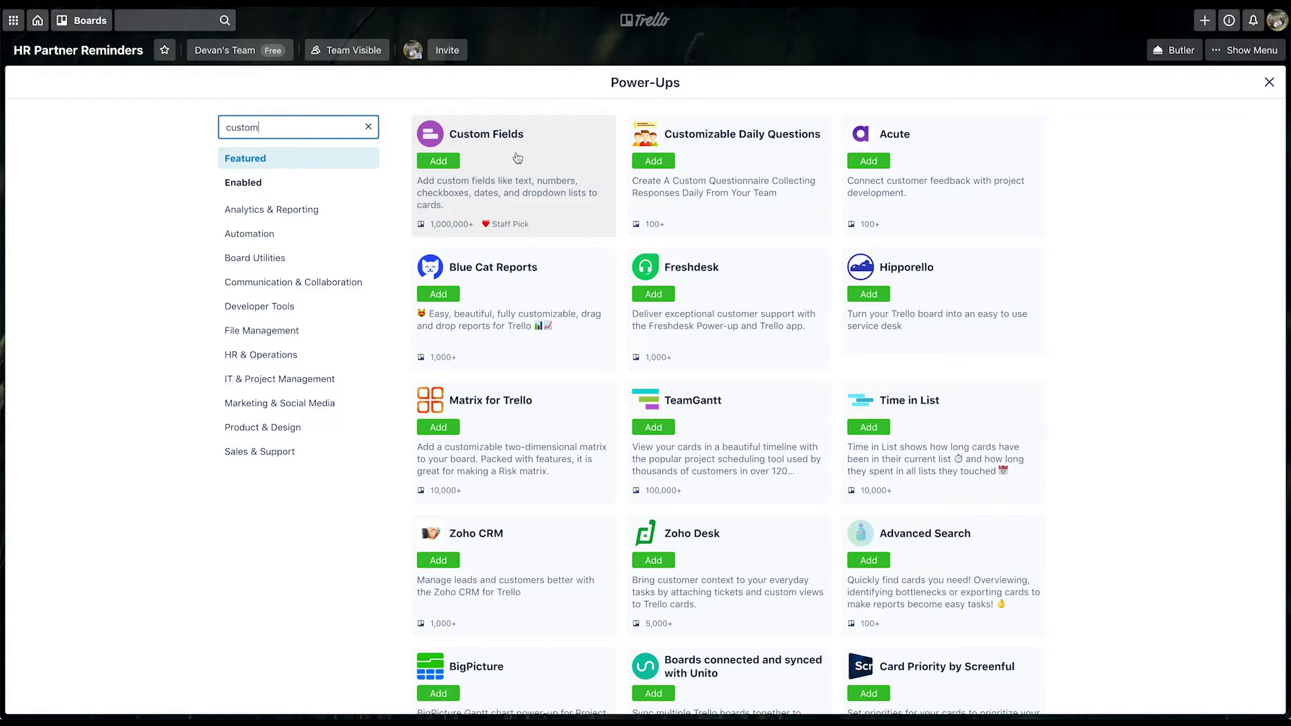
left_click(438, 161)
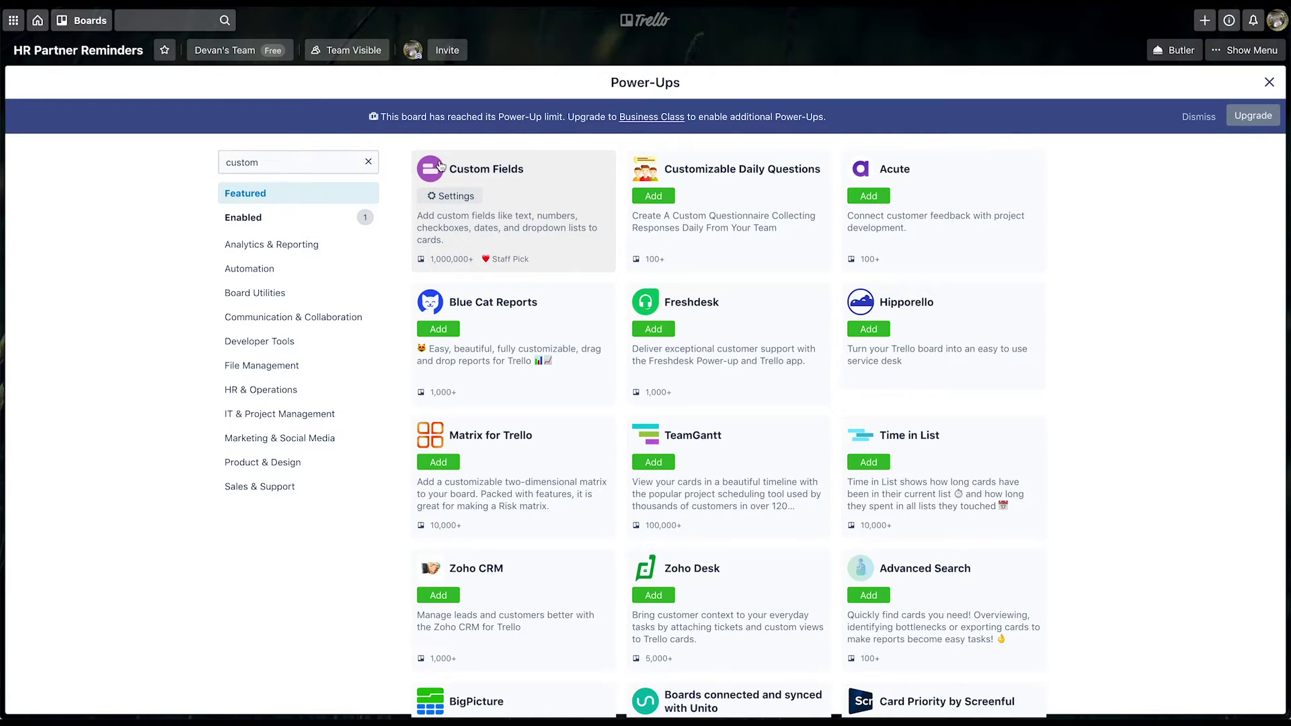
left_click(1271, 84)
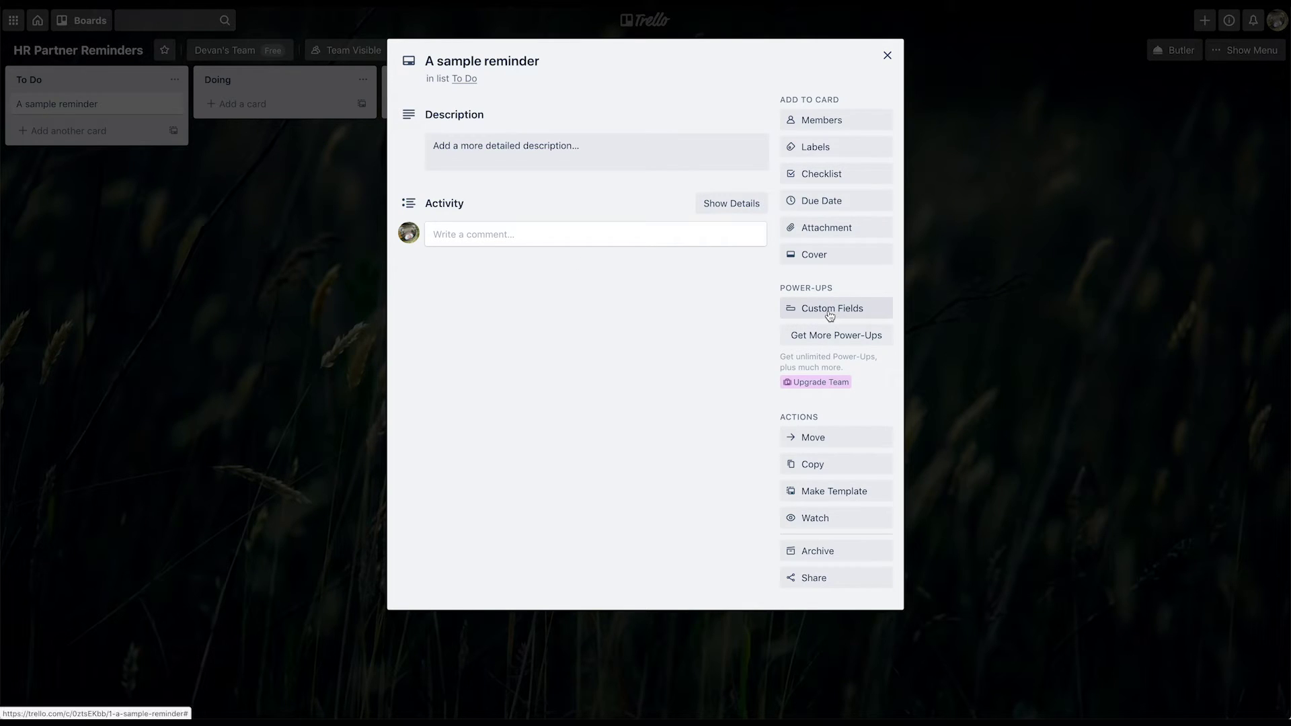
Create a custom field of type Number named "Reminder_ID" from the "A sample reminder" card.
left_click(830, 310)
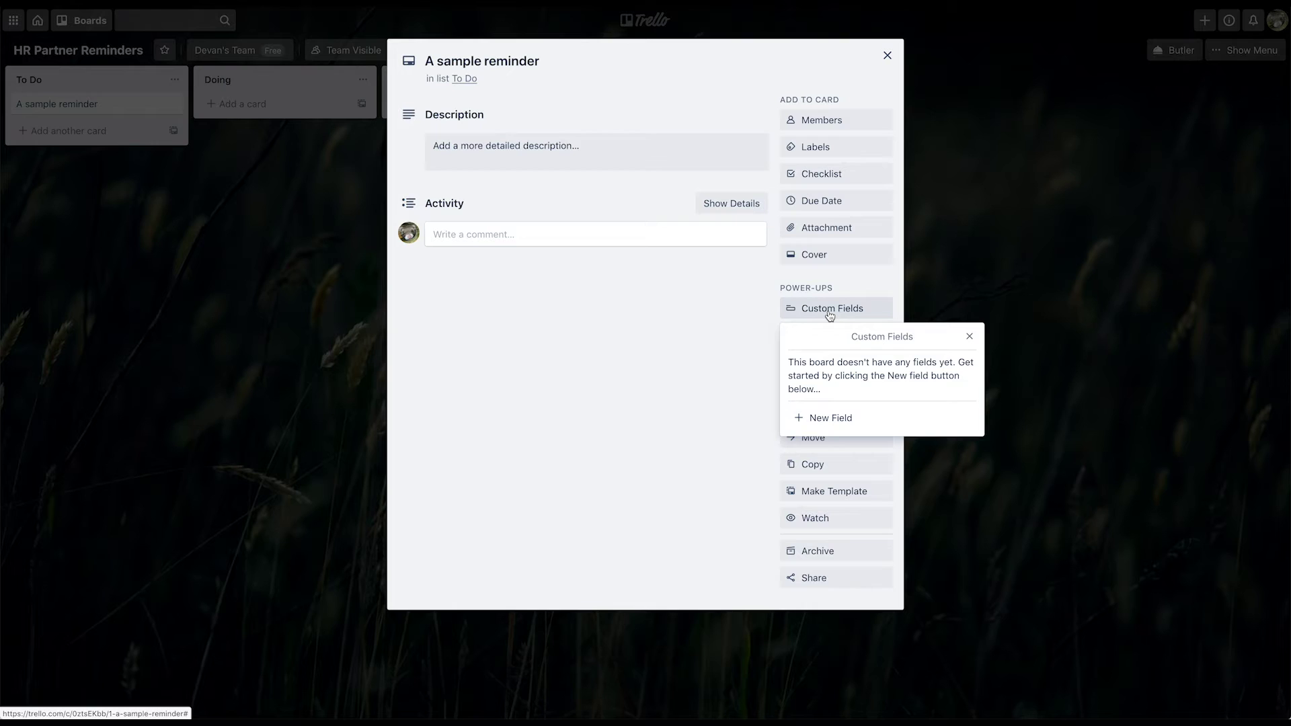
left_click(836, 428)
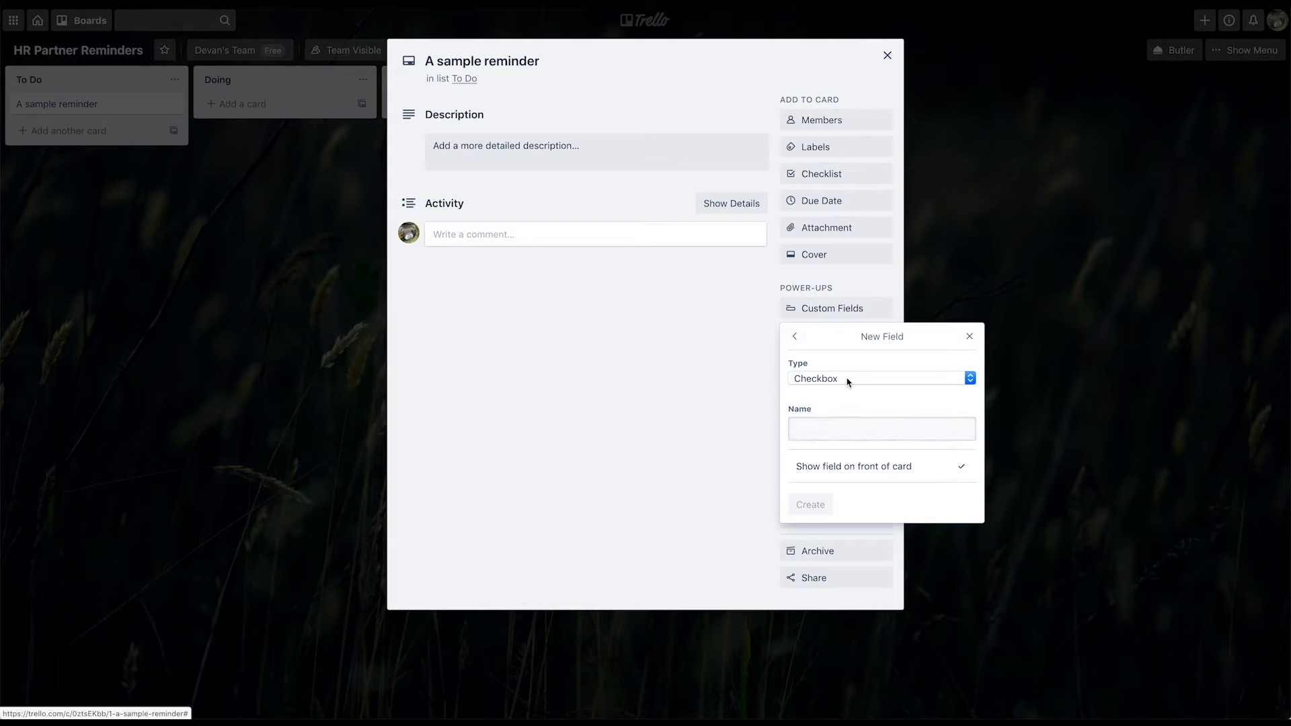
left_click(849, 379)
left_click(844, 420)
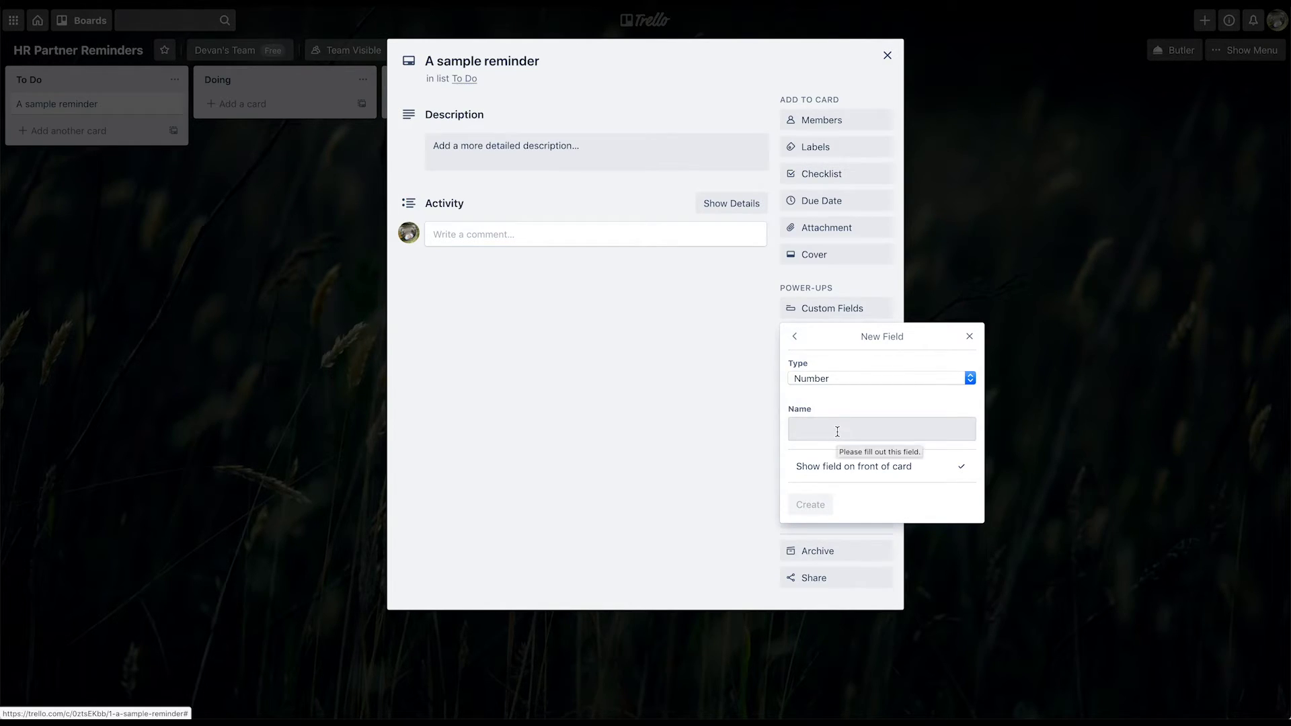
left_click(837, 432)
type("Reminder_ID")
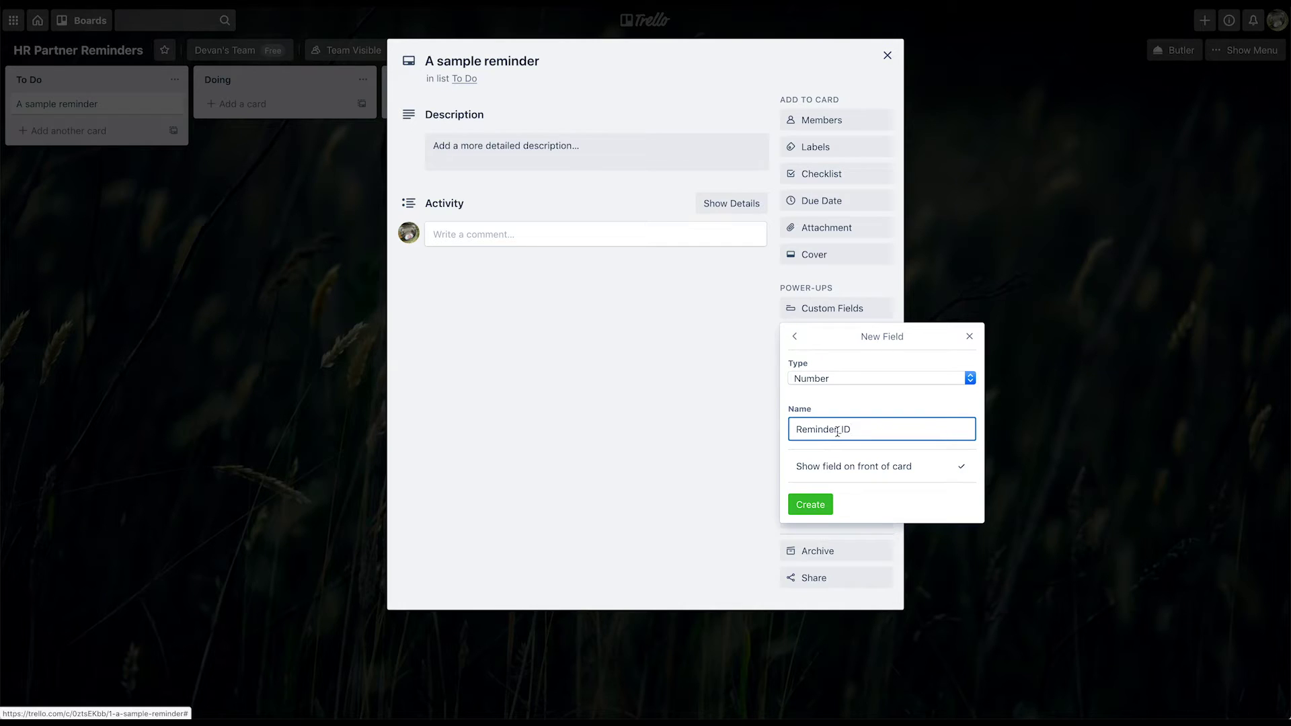
left_click(808, 505)
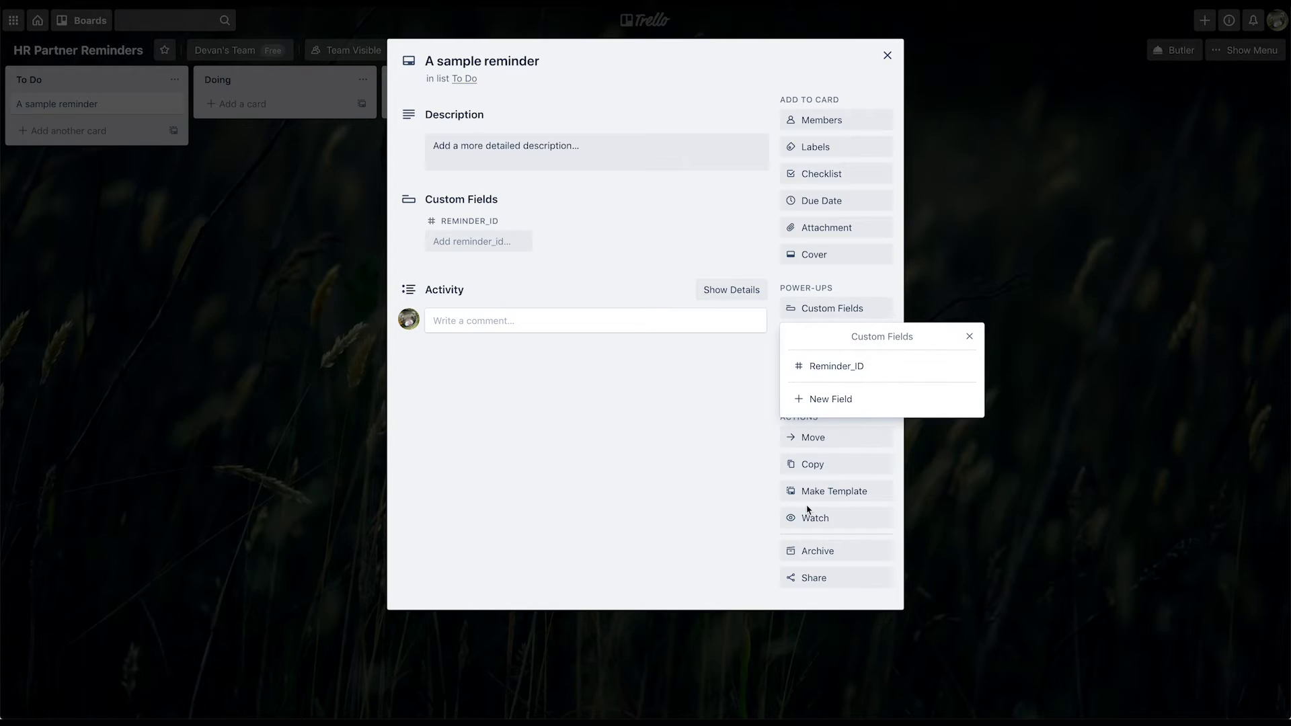
left_click(971, 337)
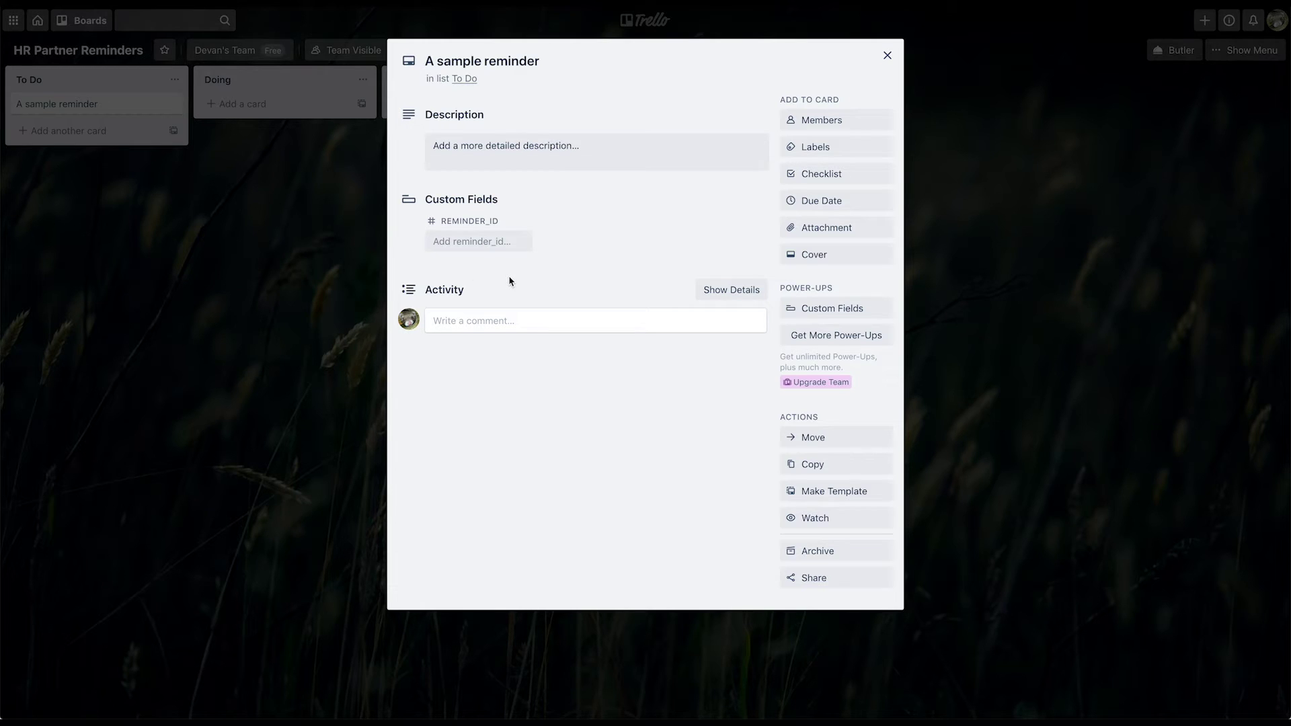
Turn off showing the Reminder_ID field on the front of cards and close the card.
left_click(827, 310)
left_click(826, 368)
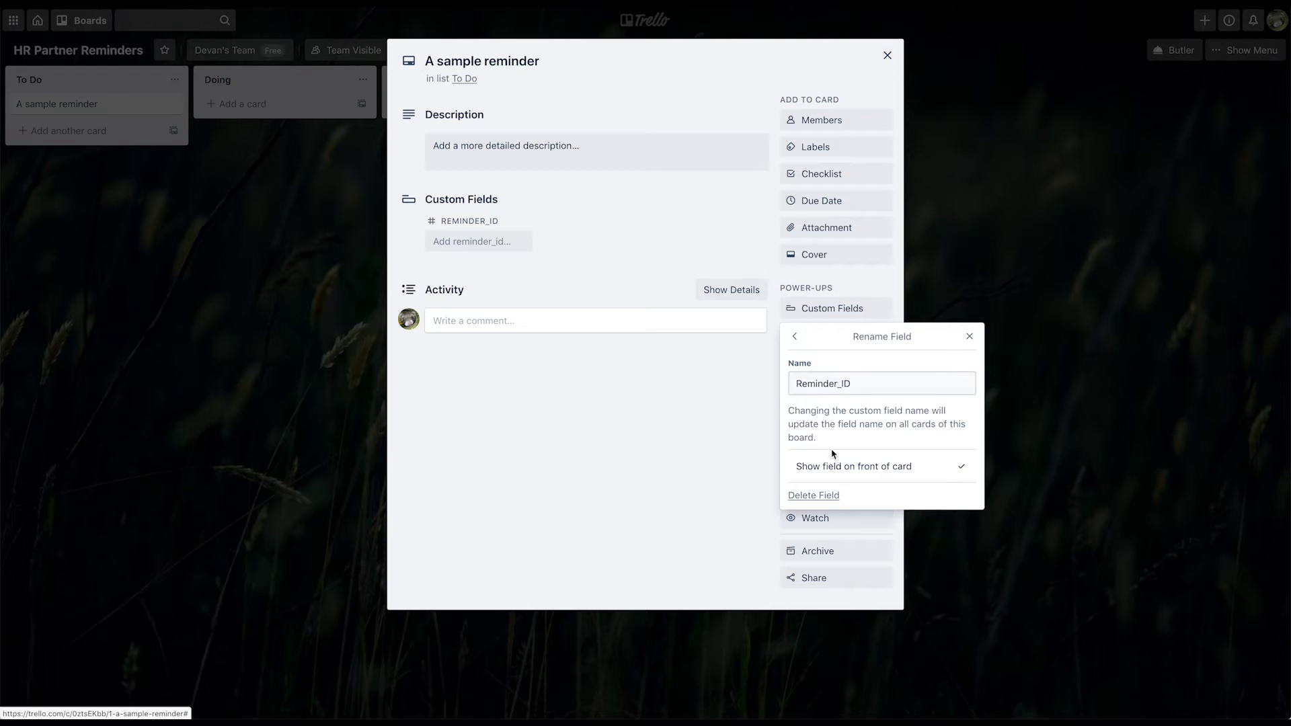
left_click(965, 471)
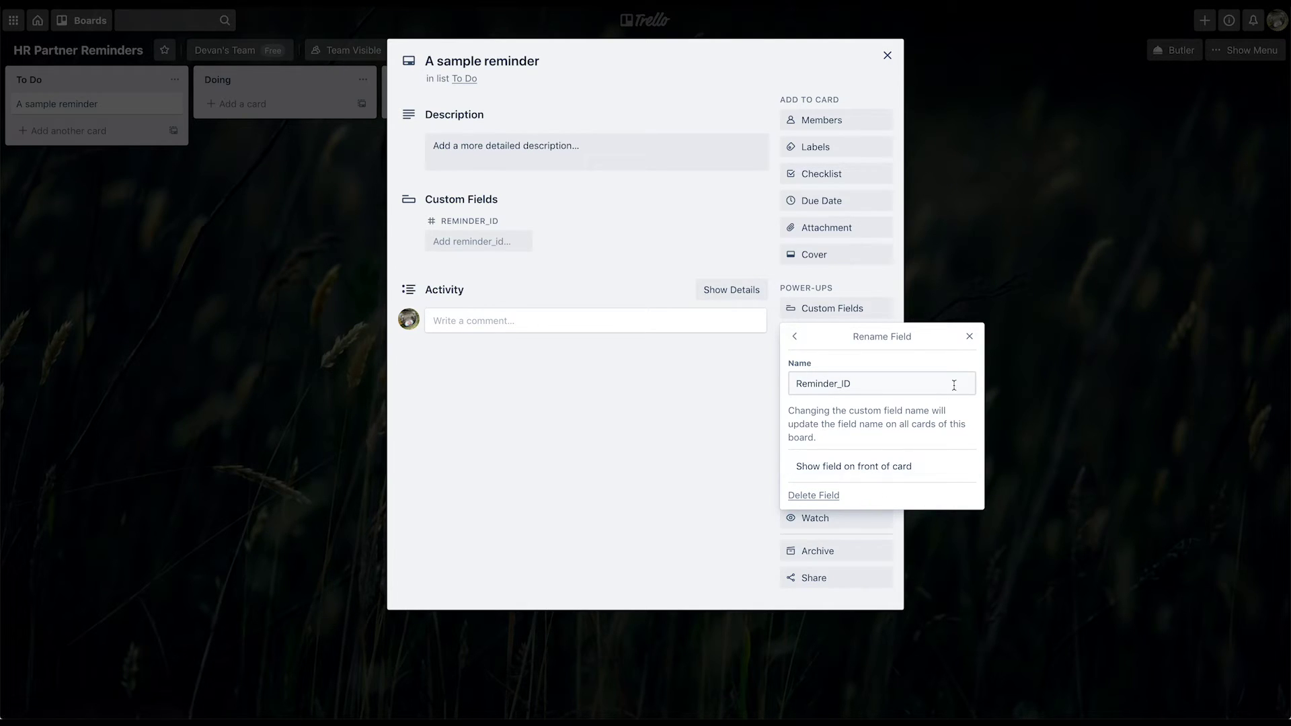
left_click(969, 338)
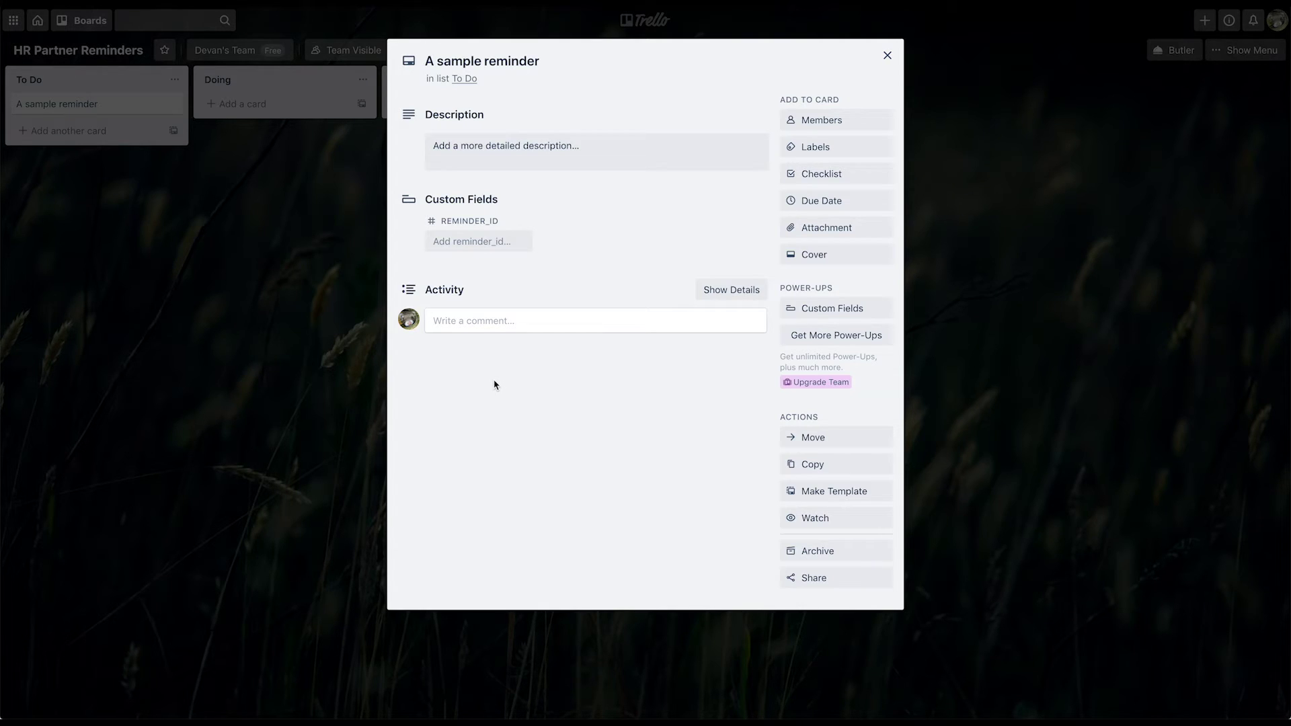
left_click(298, 340)
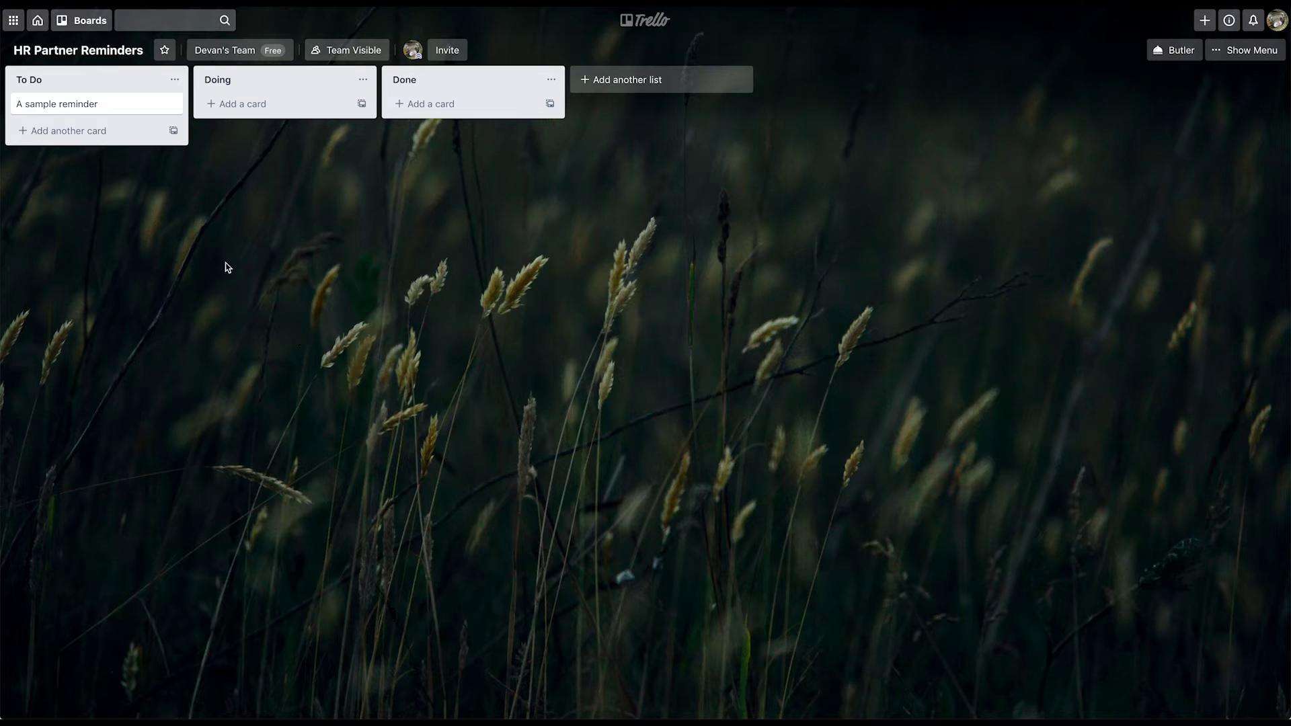
Reopen the "A sample reminder" card to check its Reminder_ID field, and close it.
left_click(87, 110)
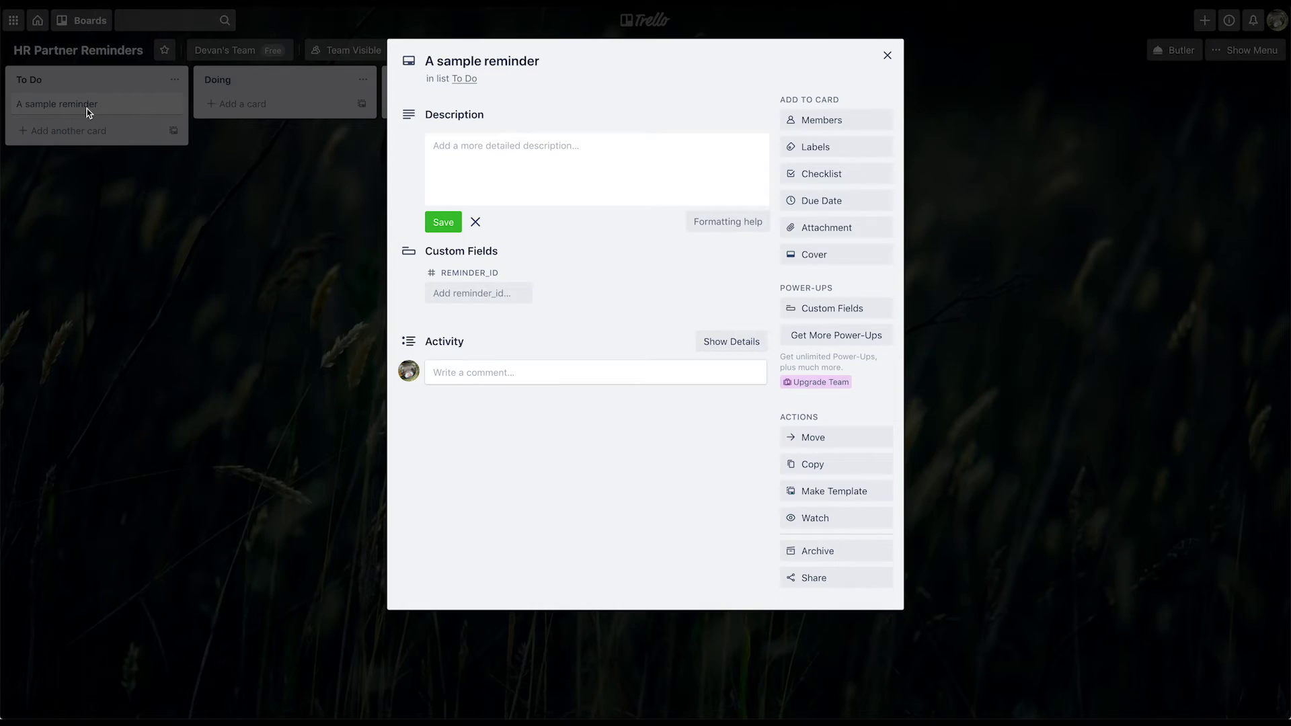
left_click(302, 378)
left_click(1076, 160)
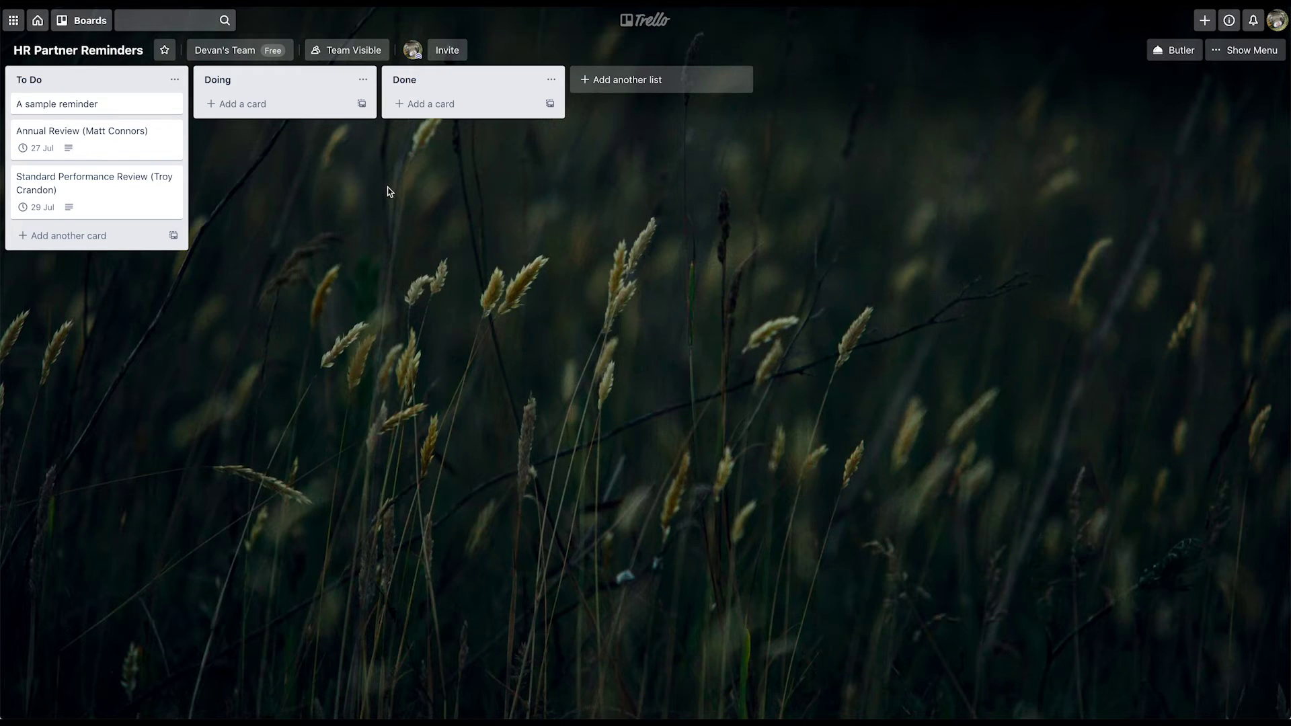
Move the Standard Performance Review card from To Do to Doing and on to Done, checking the Chief Flying Officer's reviews in HR Partner in between.
left_click_drag(113, 193, 259, 114)
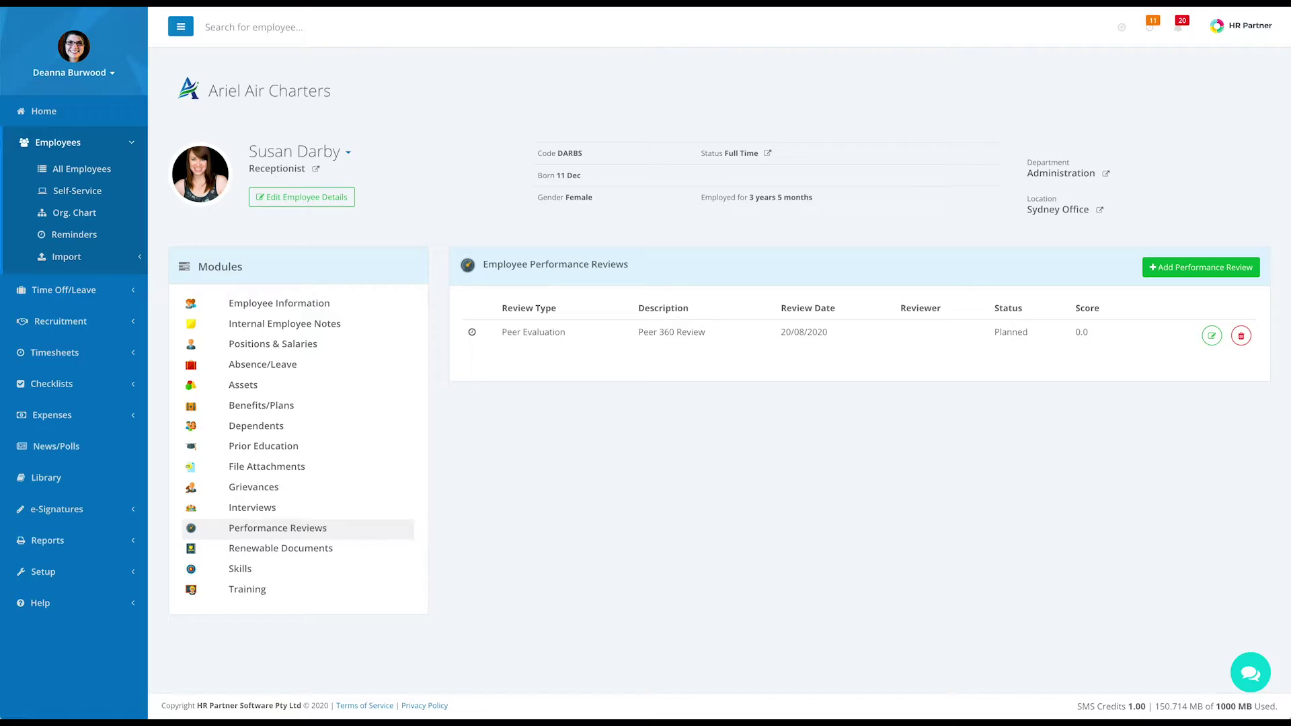
left_click(349, 154)
left_click(380, 201)
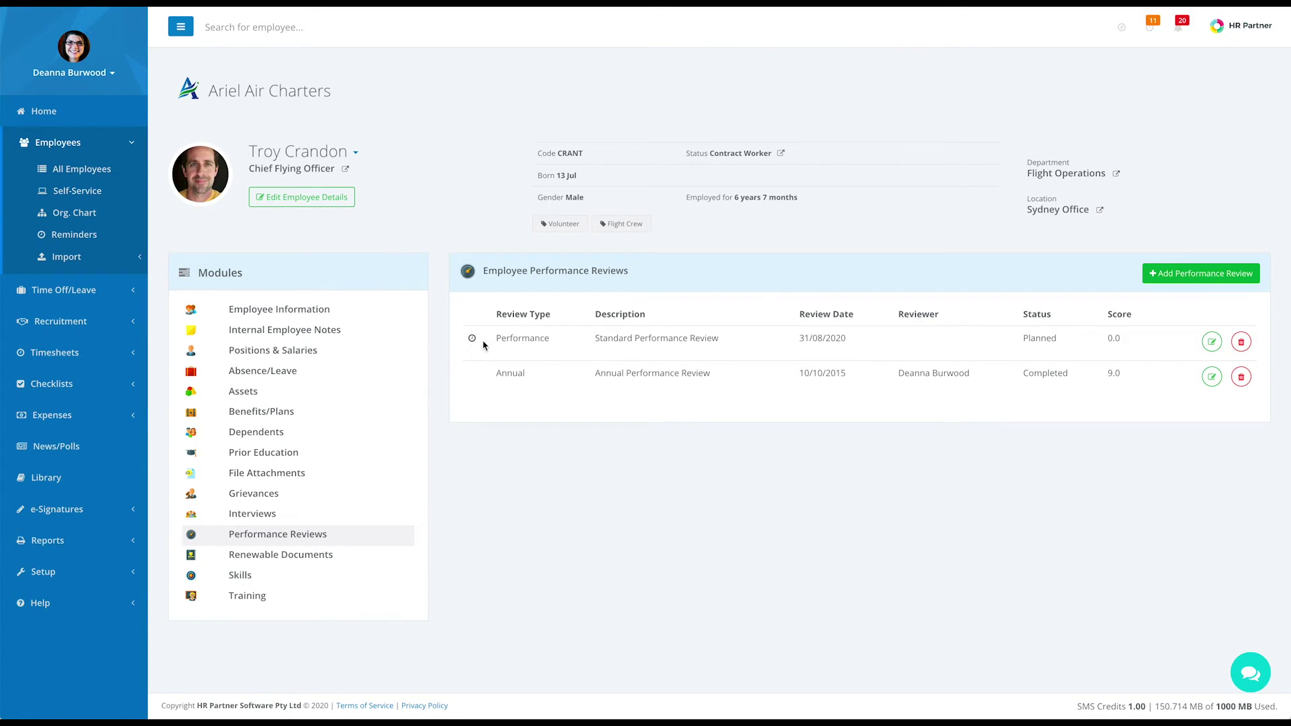
mouse_move(473, 343)
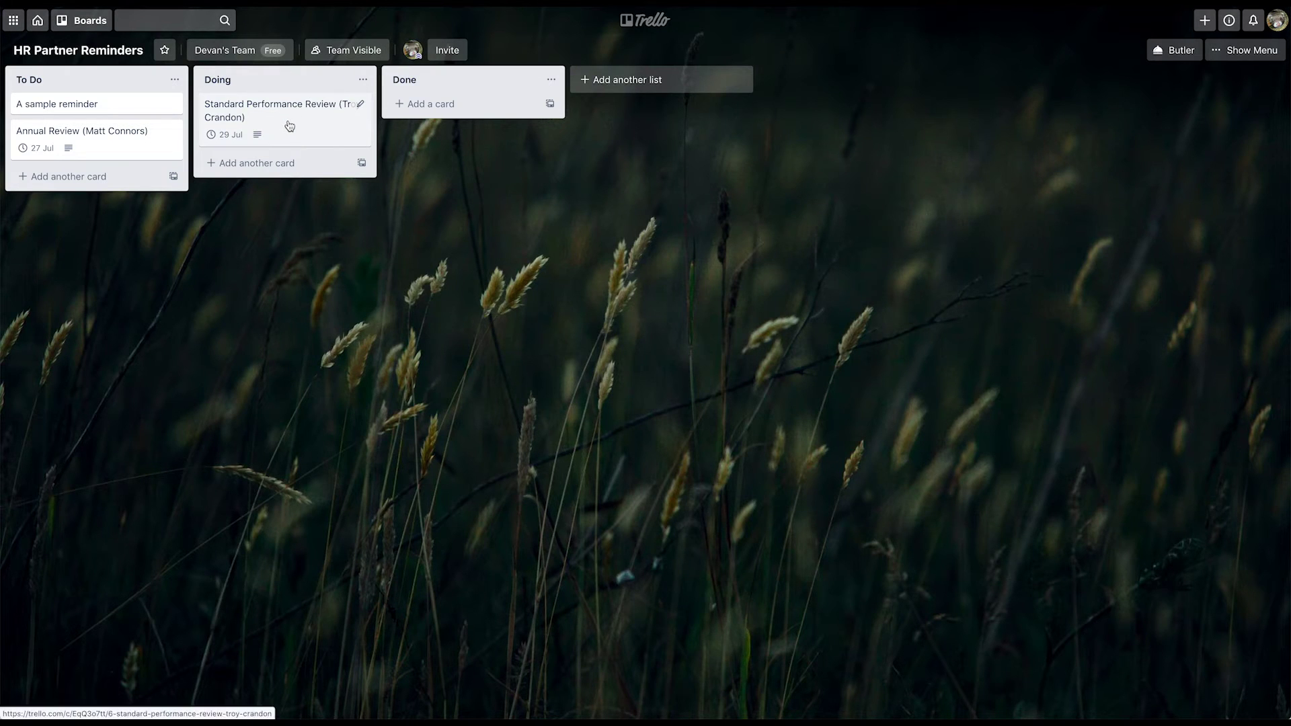
left_click_drag(284, 126, 410, 115)
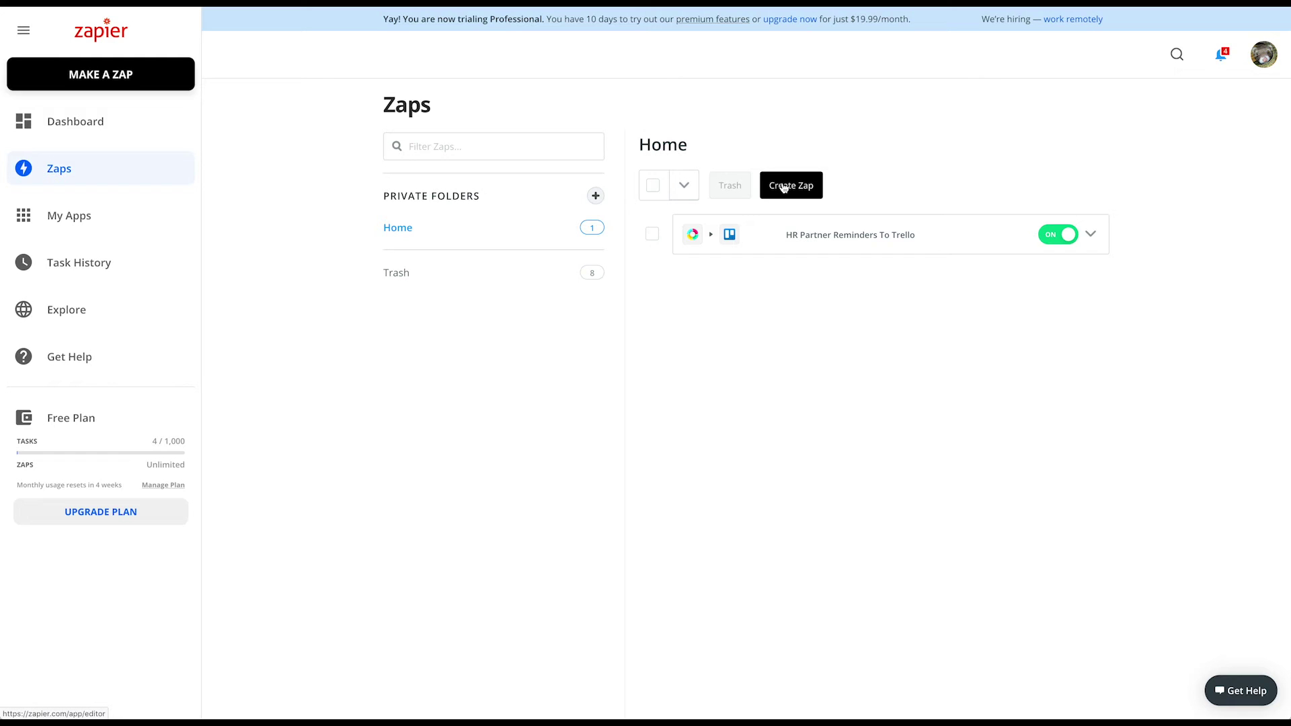
Create a new Zap in Zapier with Trello as the trigger app and Card Moved to List as the trigger event.
left_click(784, 187)
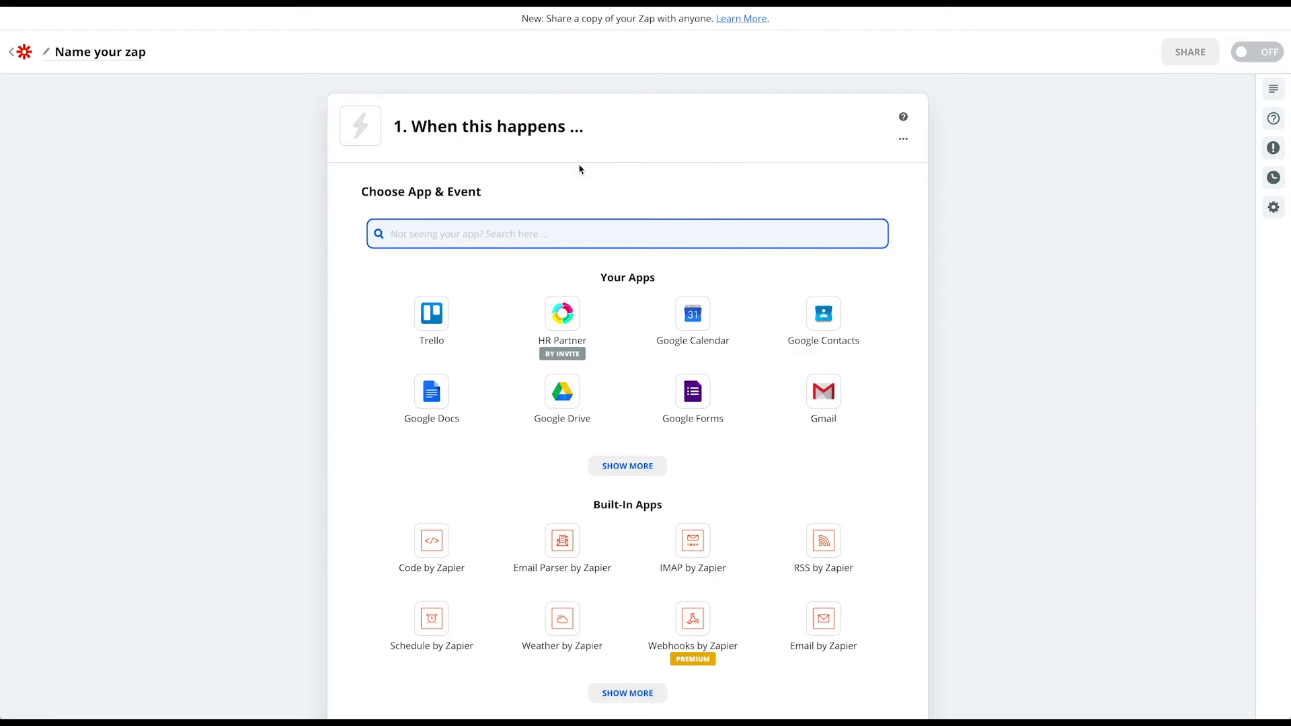
left_click(426, 322)
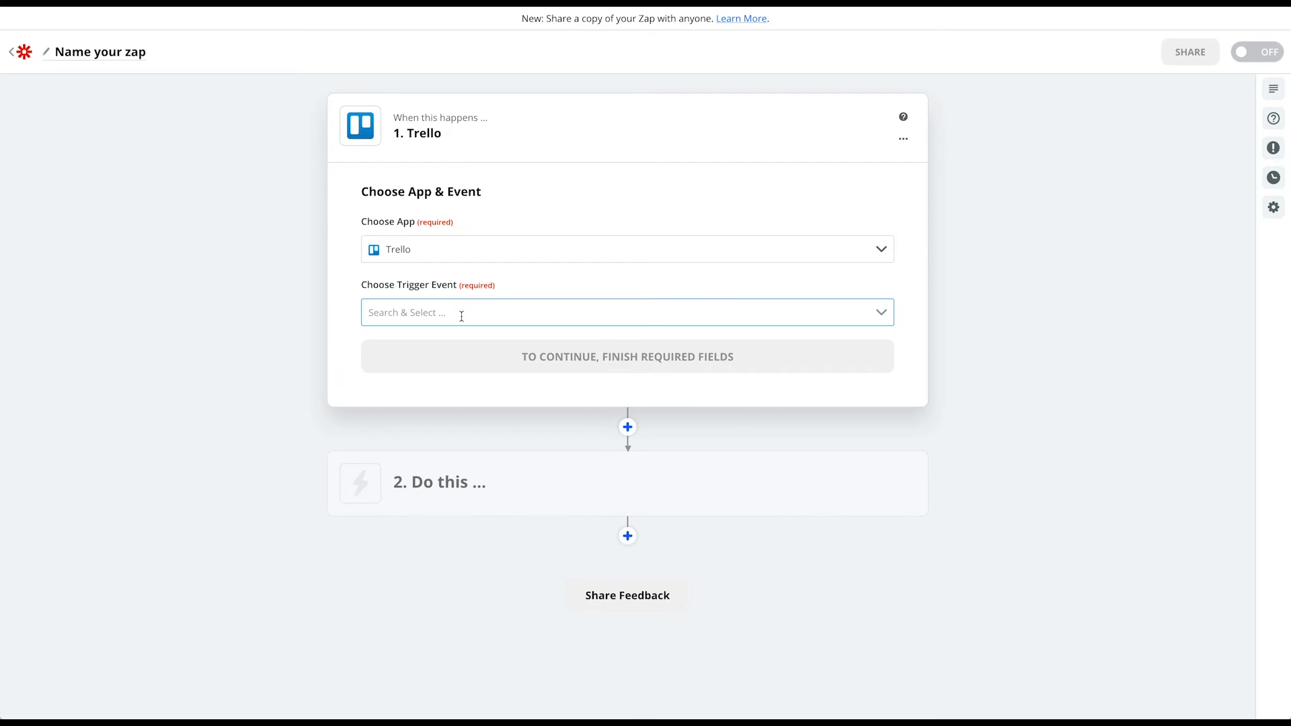
left_click(461, 316)
scroll(532, 375, "down", 5)
scroll(528, 388, "down", 3)
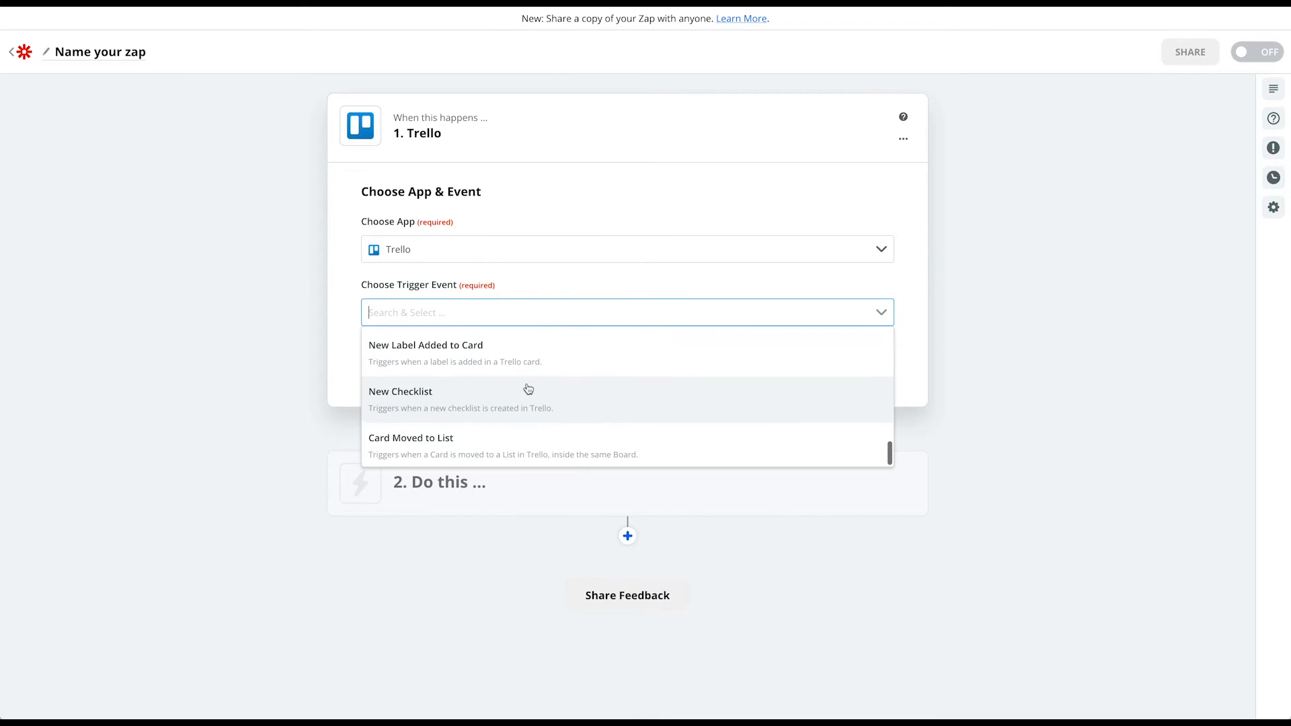
left_click(433, 443)
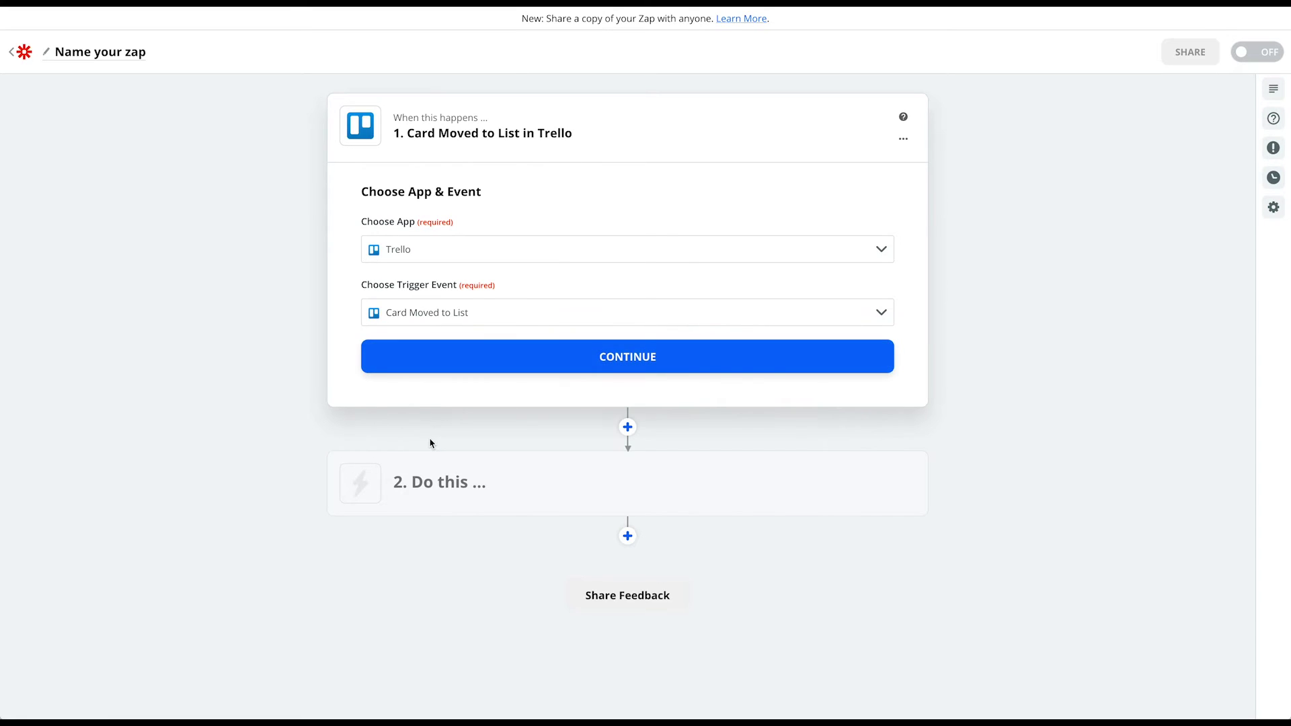
left_click(614, 366)
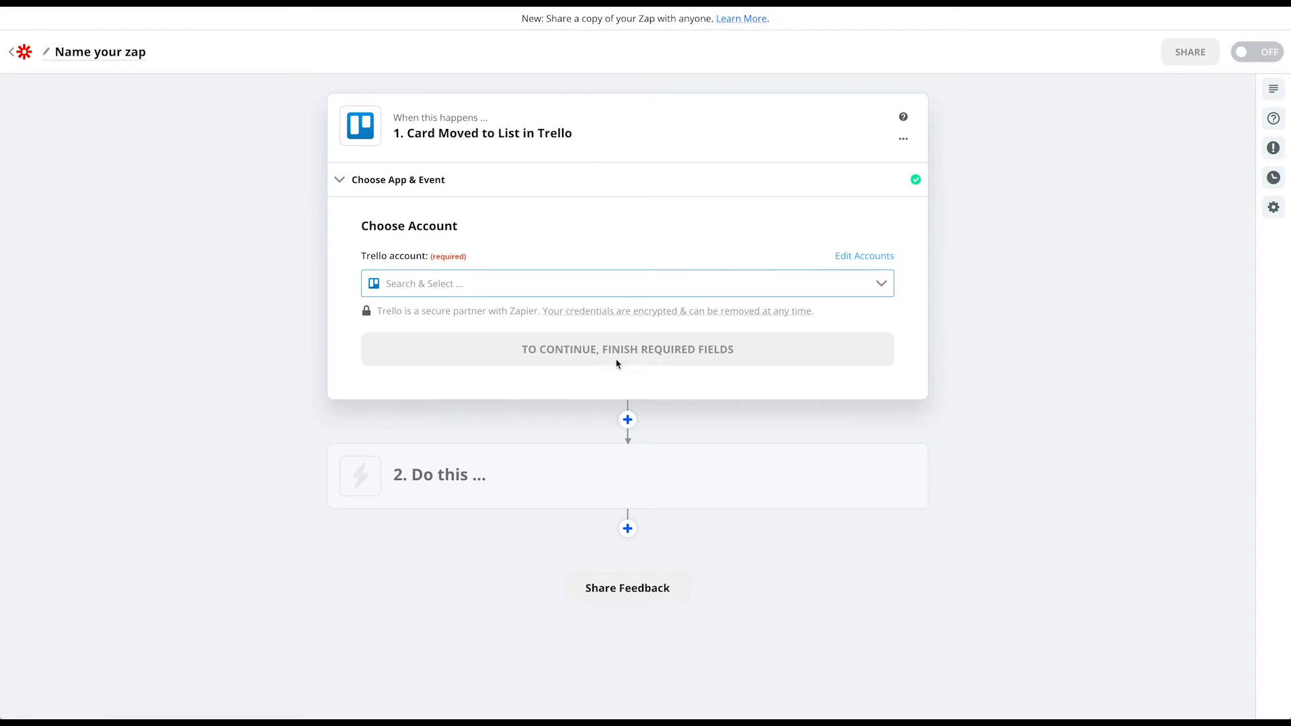
Select the connected Trello account for the trigger and continue to its customization.
left_click(577, 284)
left_click(521, 325)
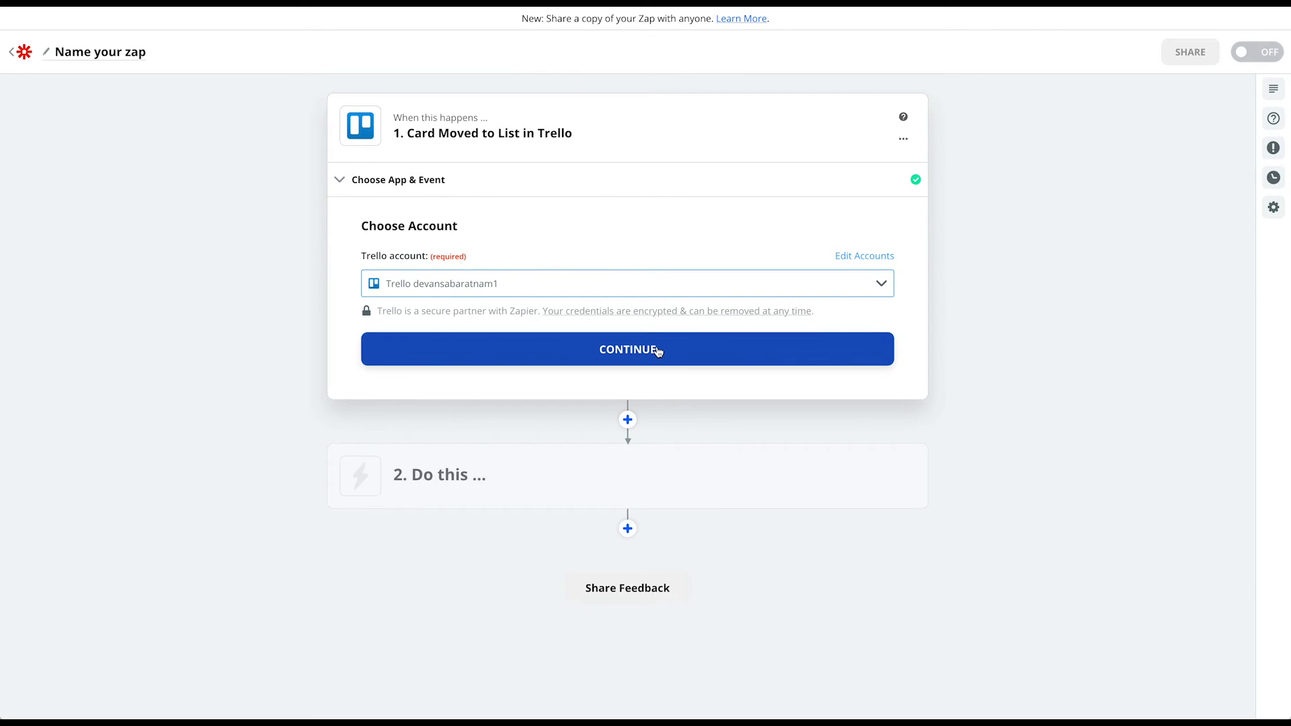
left_click(655, 351)
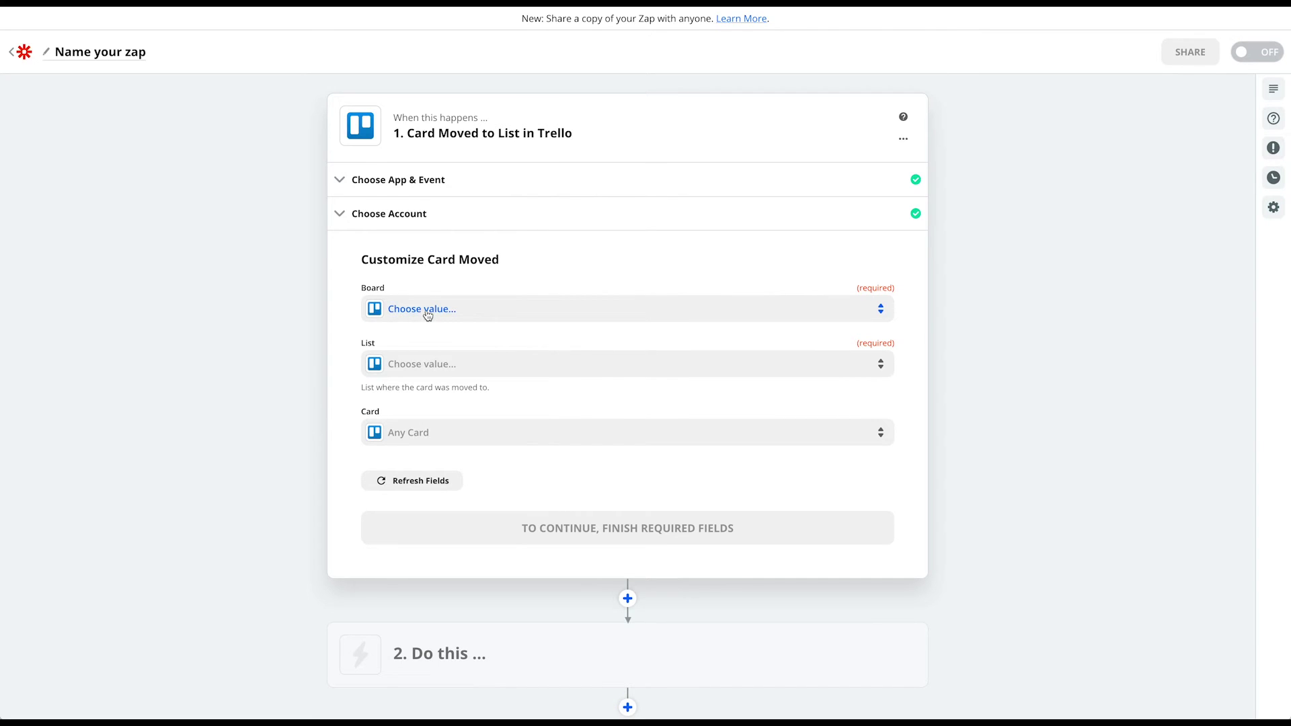
Set the trigger to the Done list of the HR Partner Reminders board, test it, and continue to the action step.
left_click(428, 310)
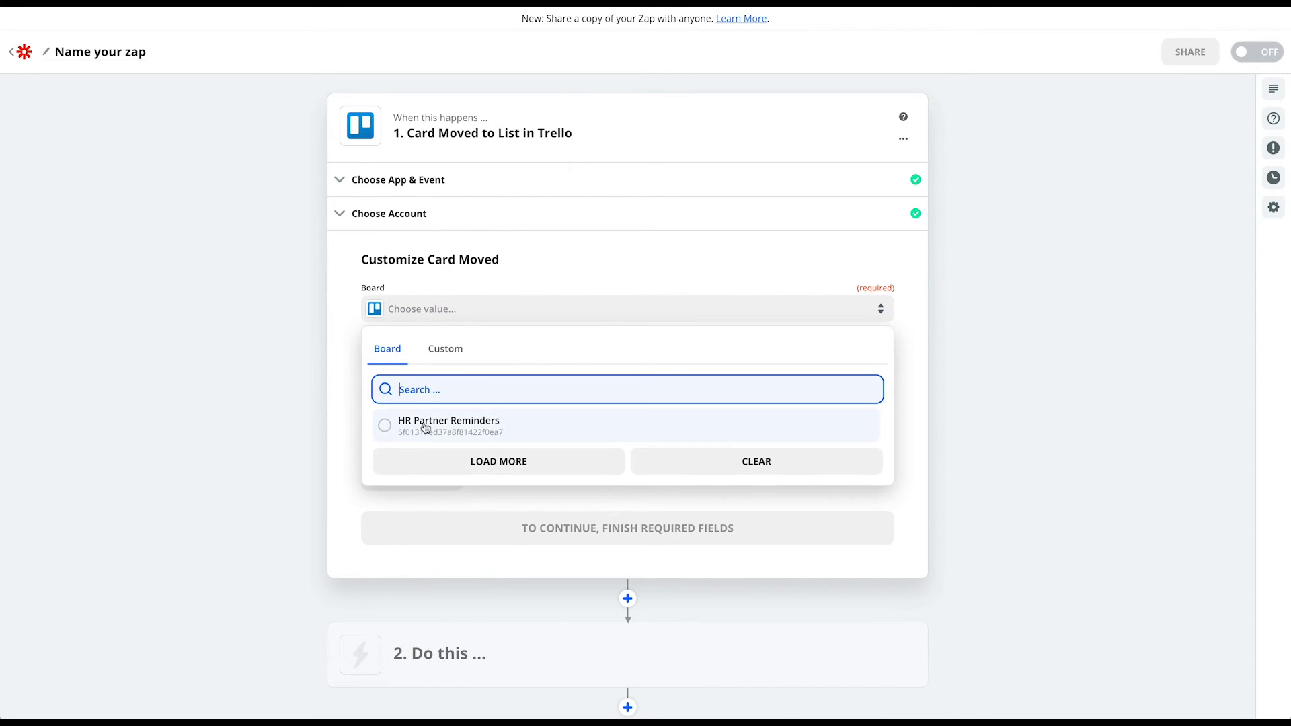
left_click(427, 425)
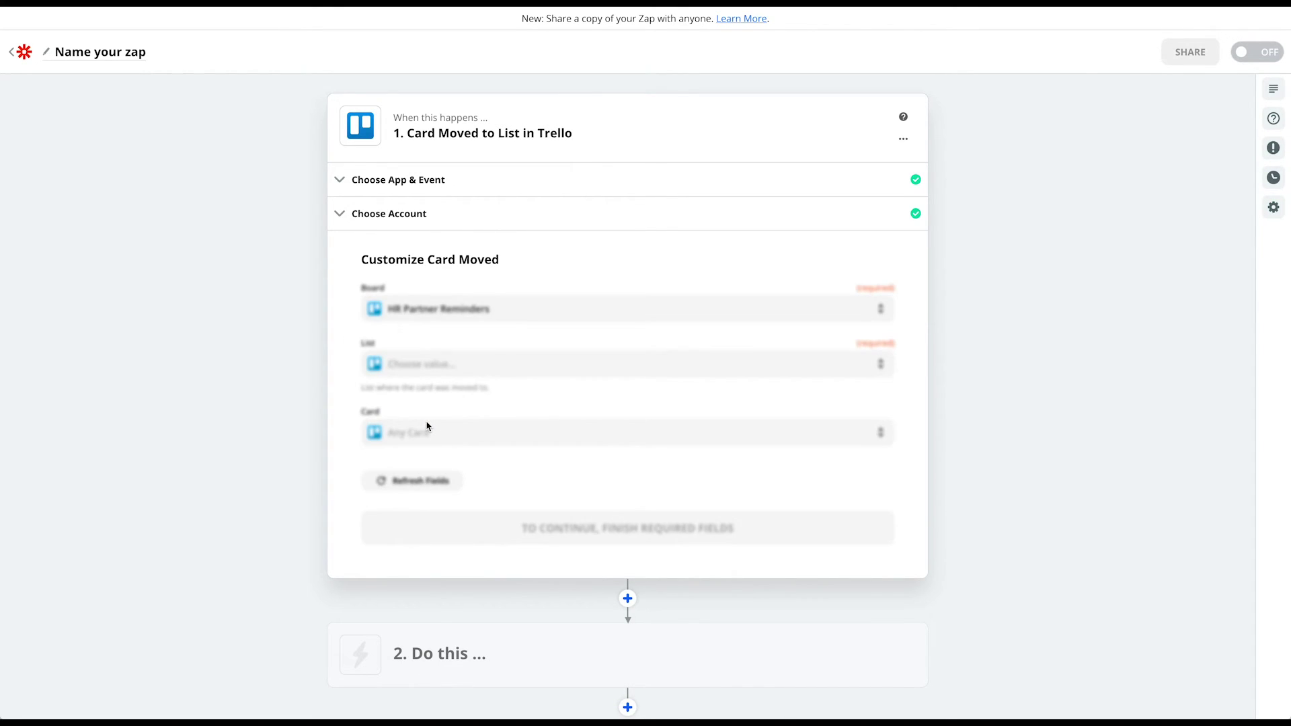
left_click(438, 365)
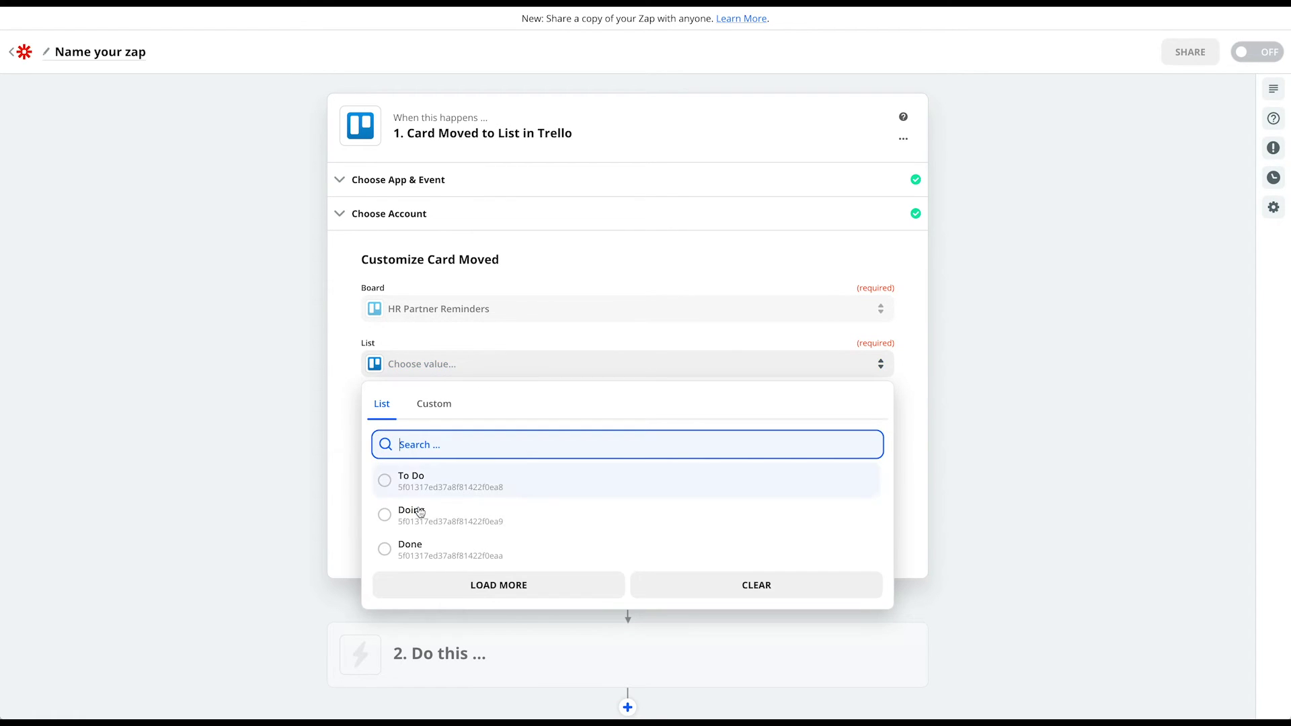
left_click(412, 548)
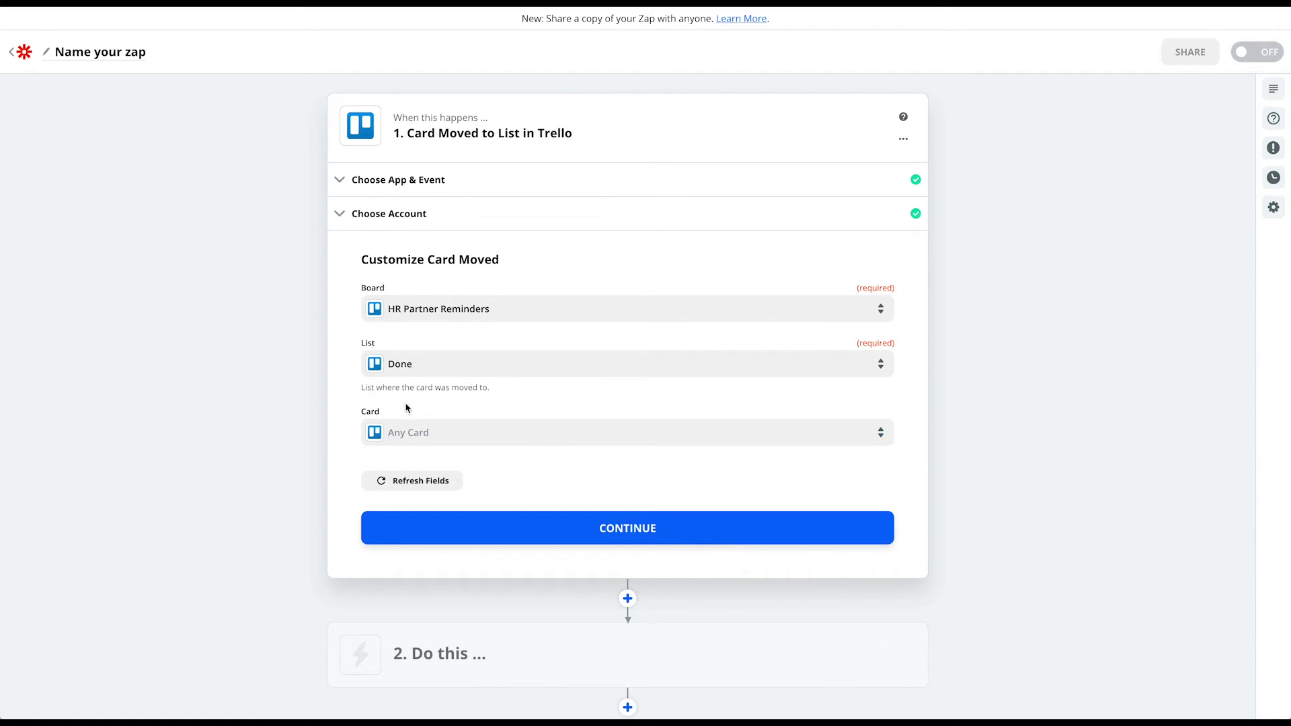
left_click(622, 540)
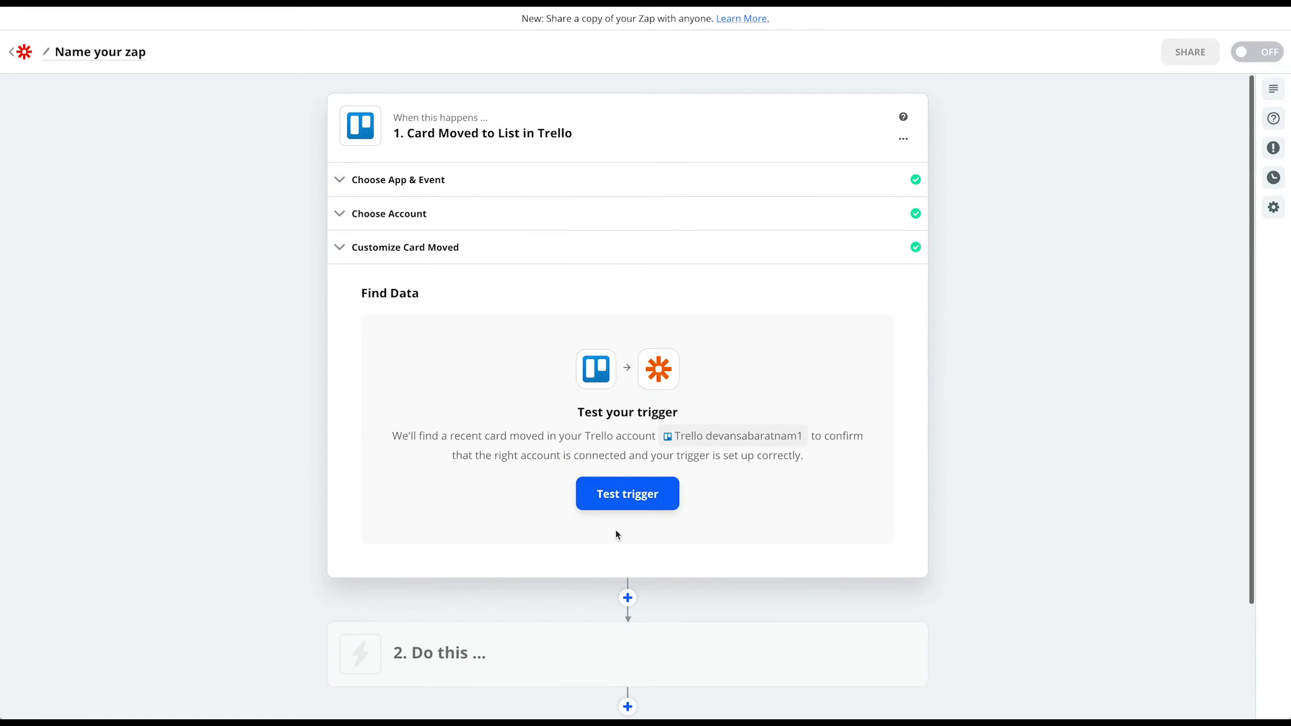
left_click(638, 498)
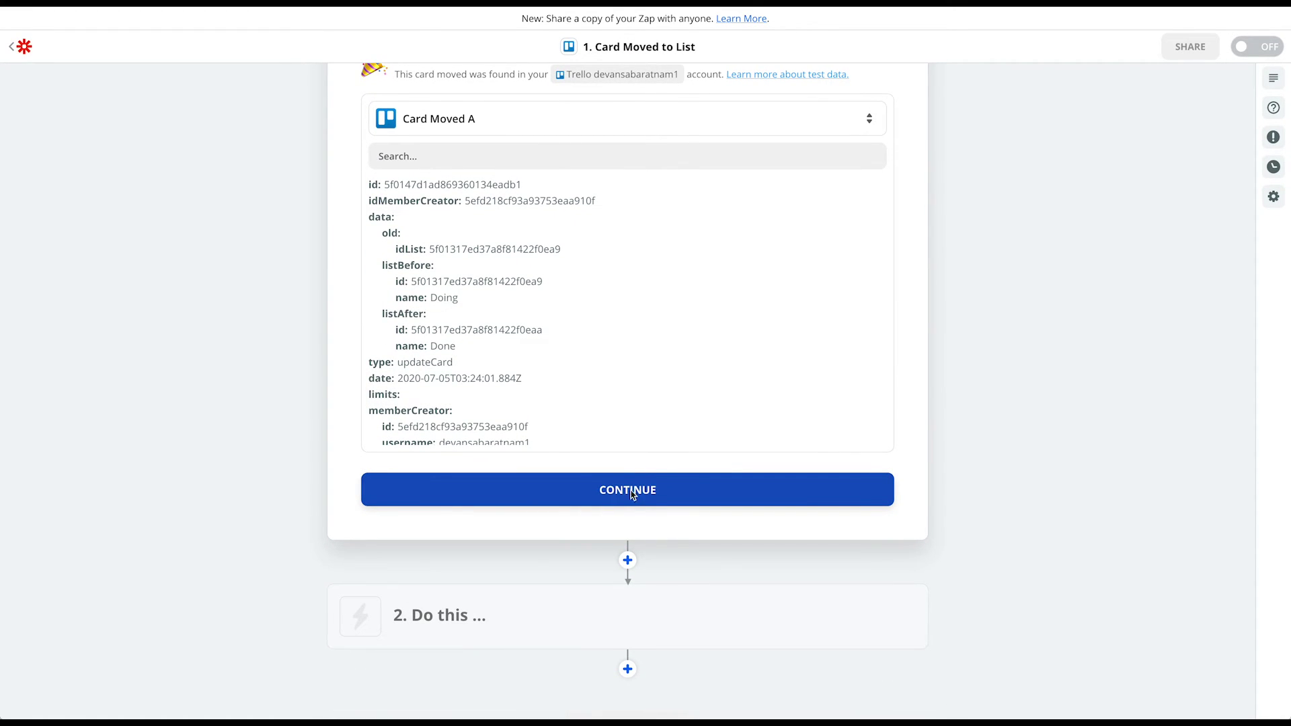
left_click(633, 494)
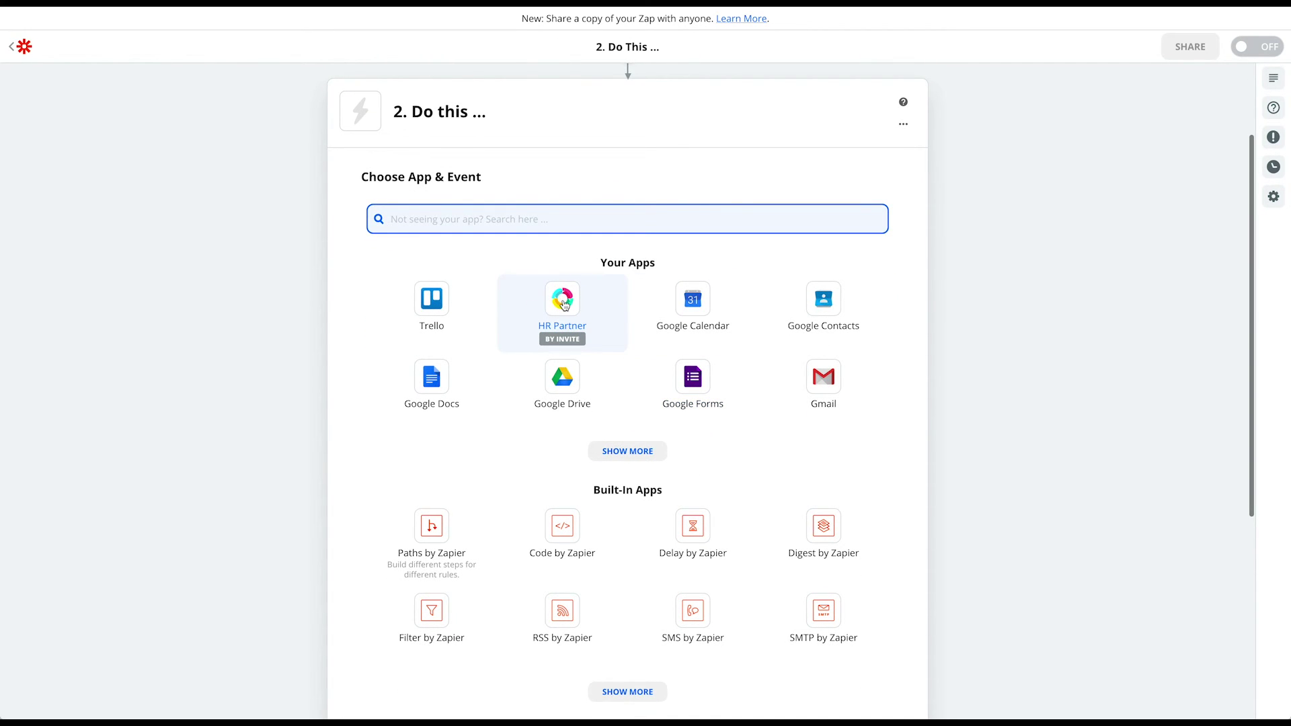
Choose HR Partner as the action app with Delete Reminder as the action event, and continue to account selection.
left_click(564, 304)
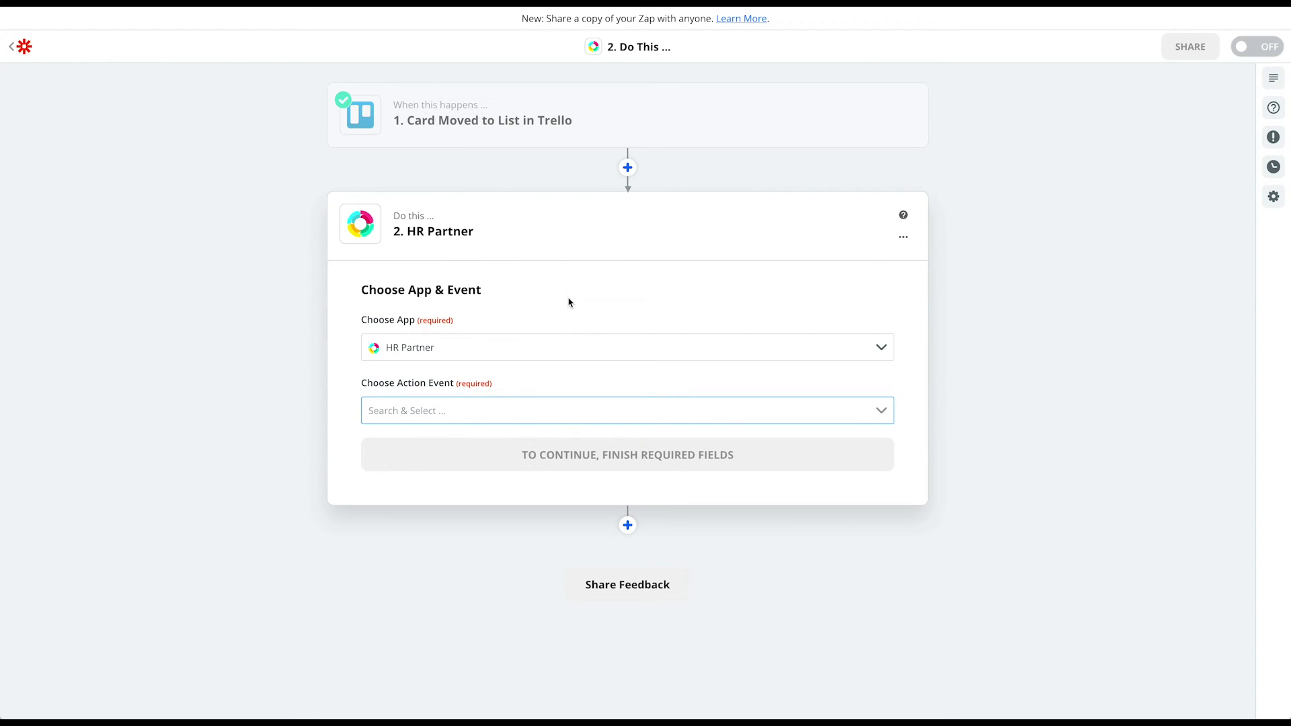
left_click(443, 413)
scroll(441, 545, "down", 1)
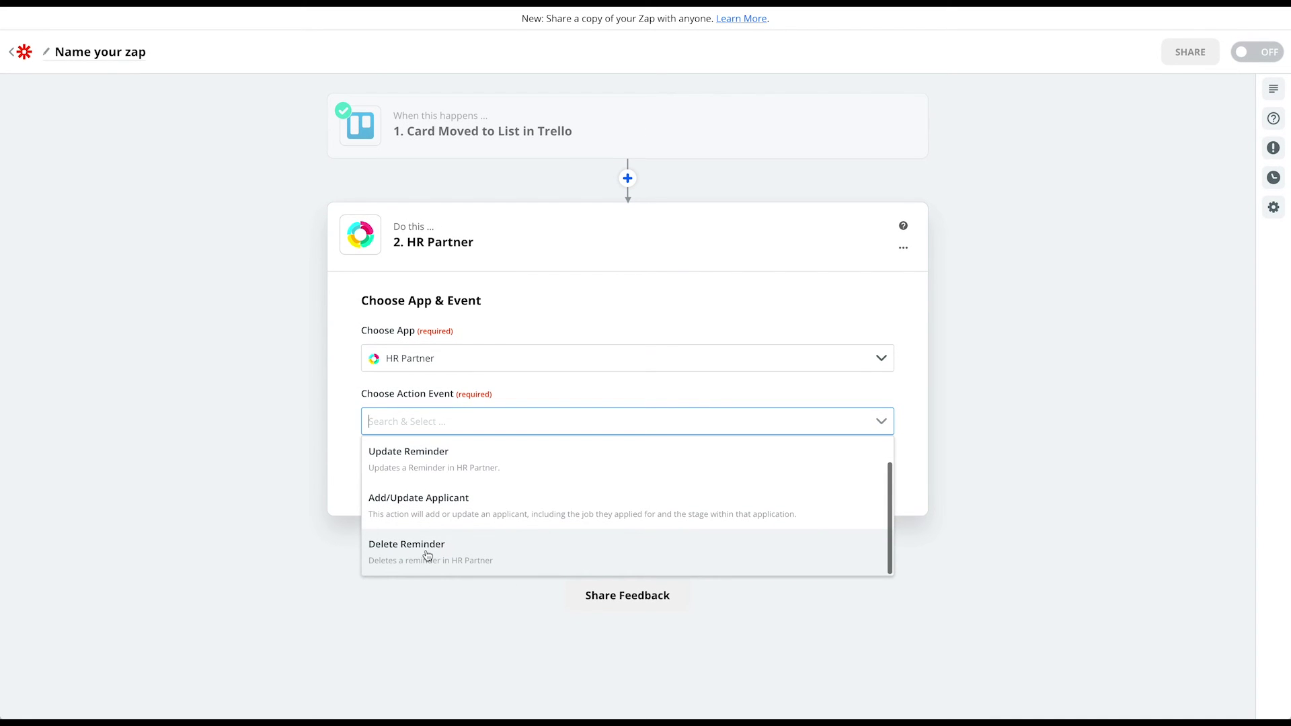
left_click(427, 555)
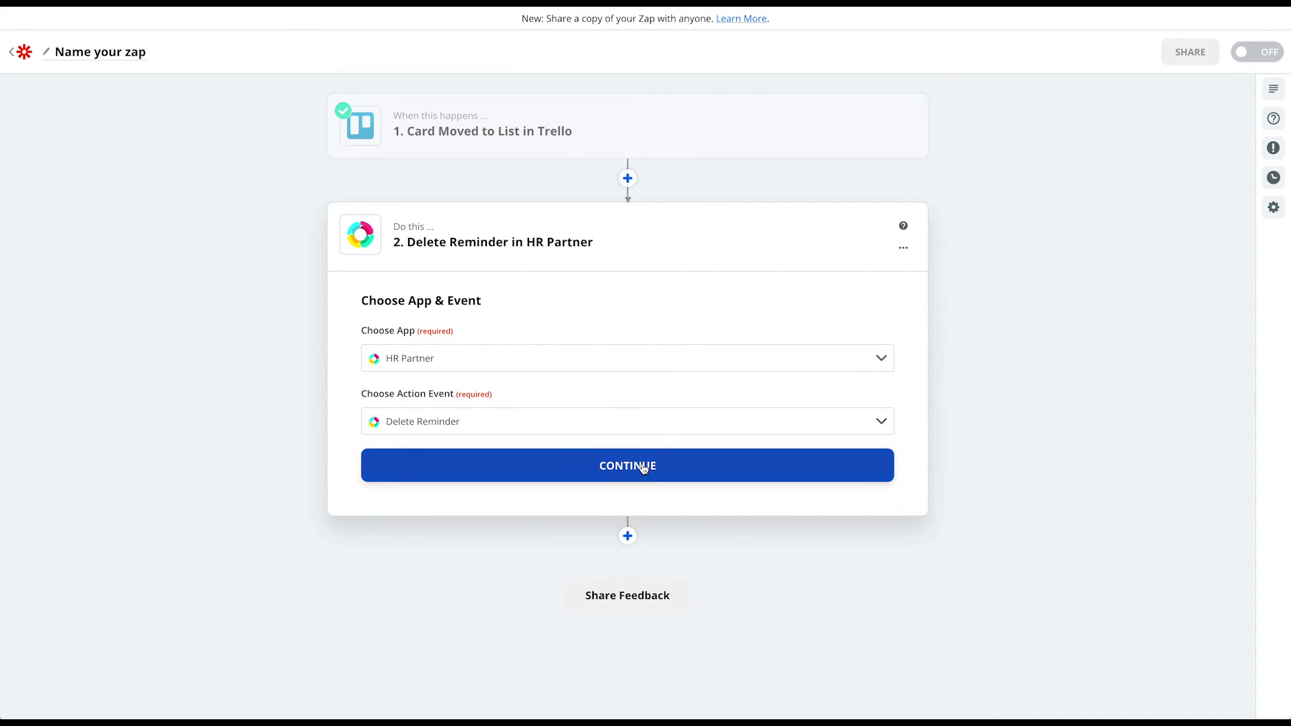
left_click(644, 469)
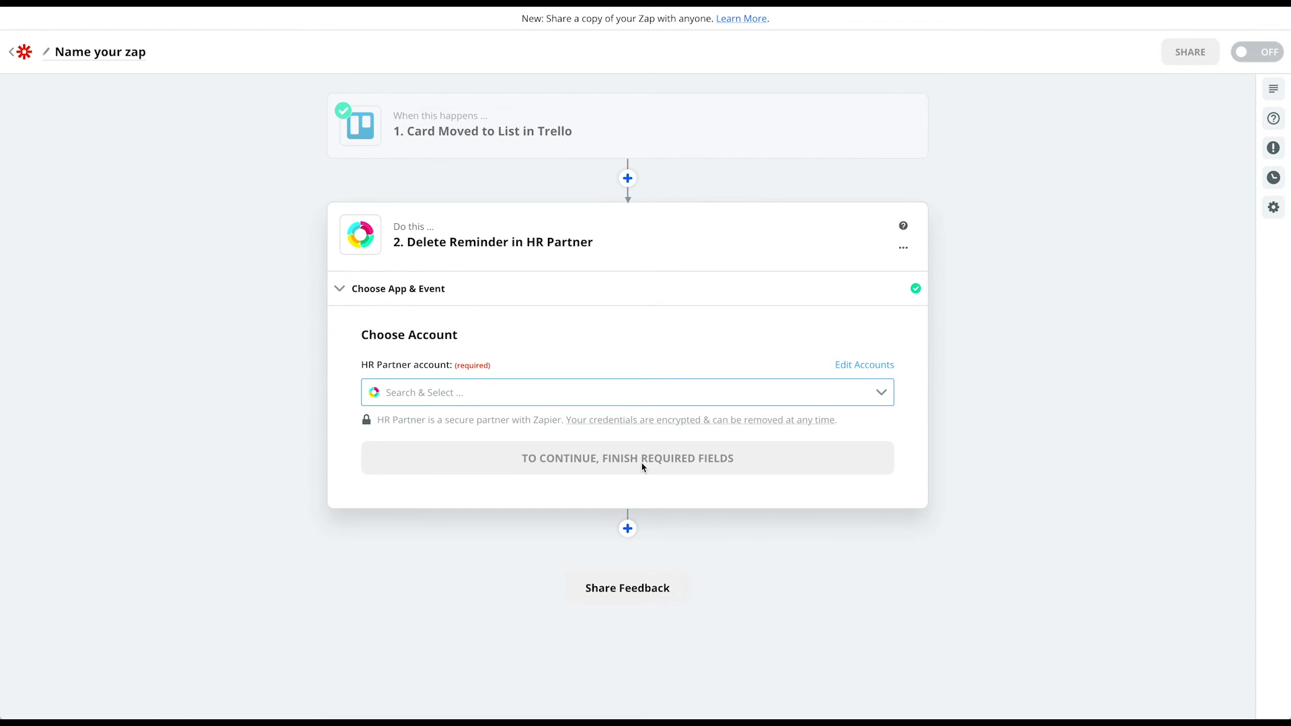
Select the connected "Ariel Air Charters" HR Partner account for the action and continue to its customization.
left_click(627, 392)
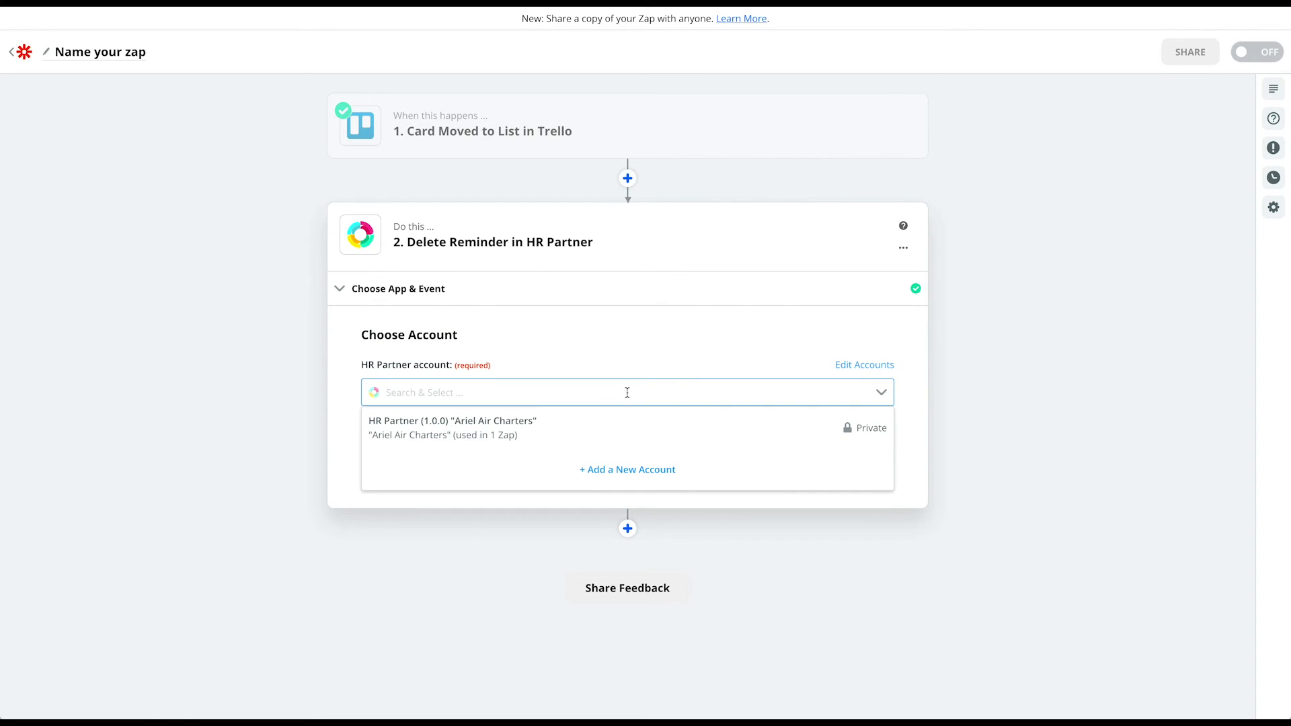
left_click(501, 433)
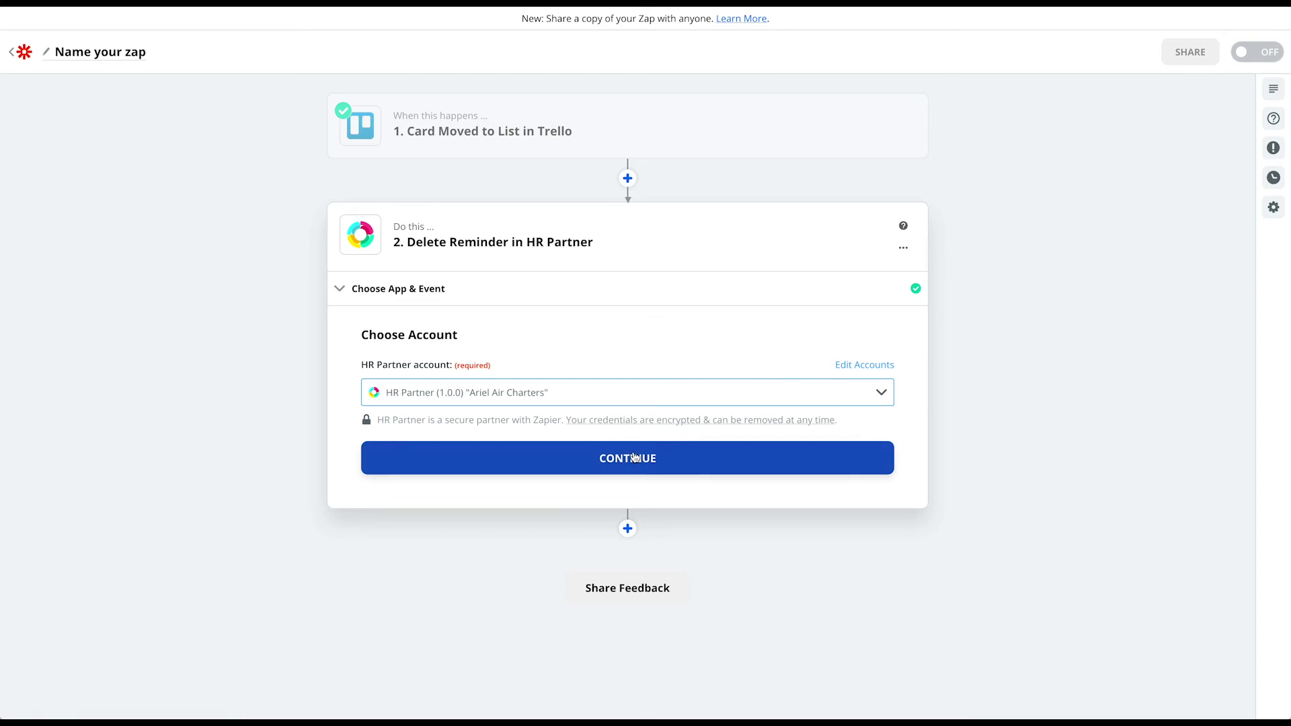
left_click(638, 460)
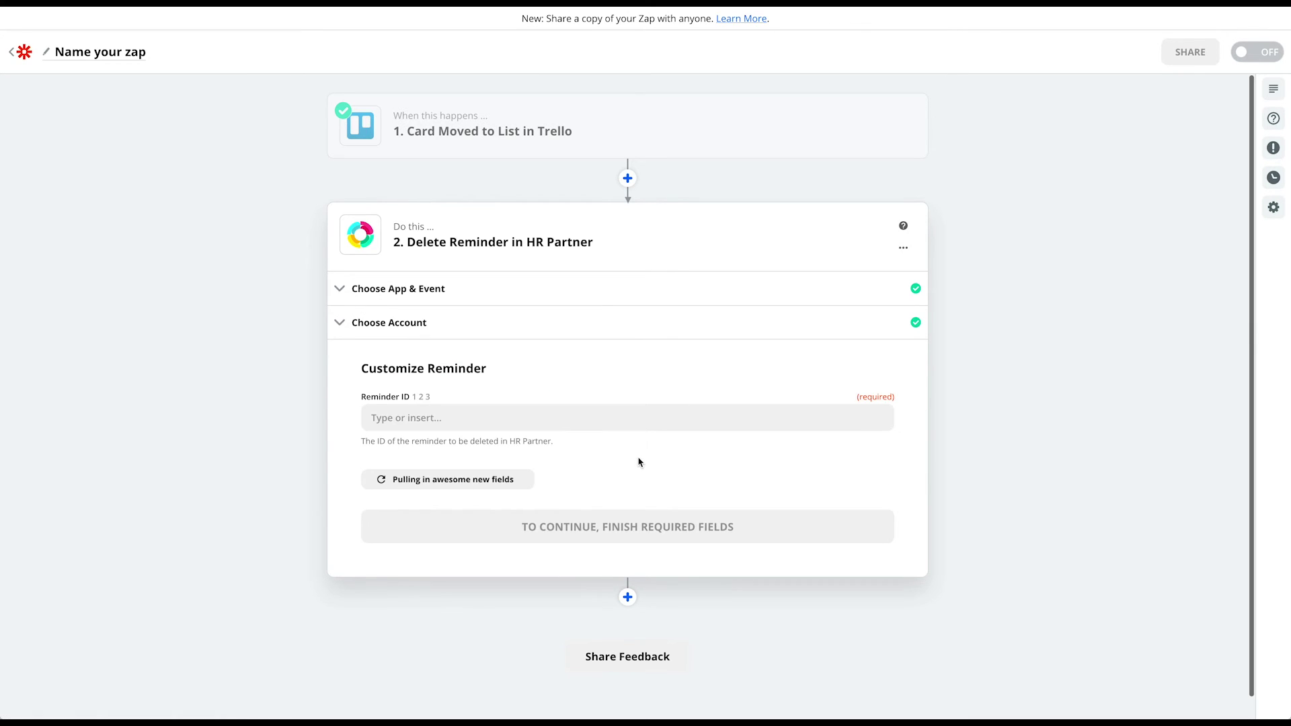
Map the action's Reminder ID to the Trello card's Reminder_ID custom field, and test the action.
left_click(443, 418)
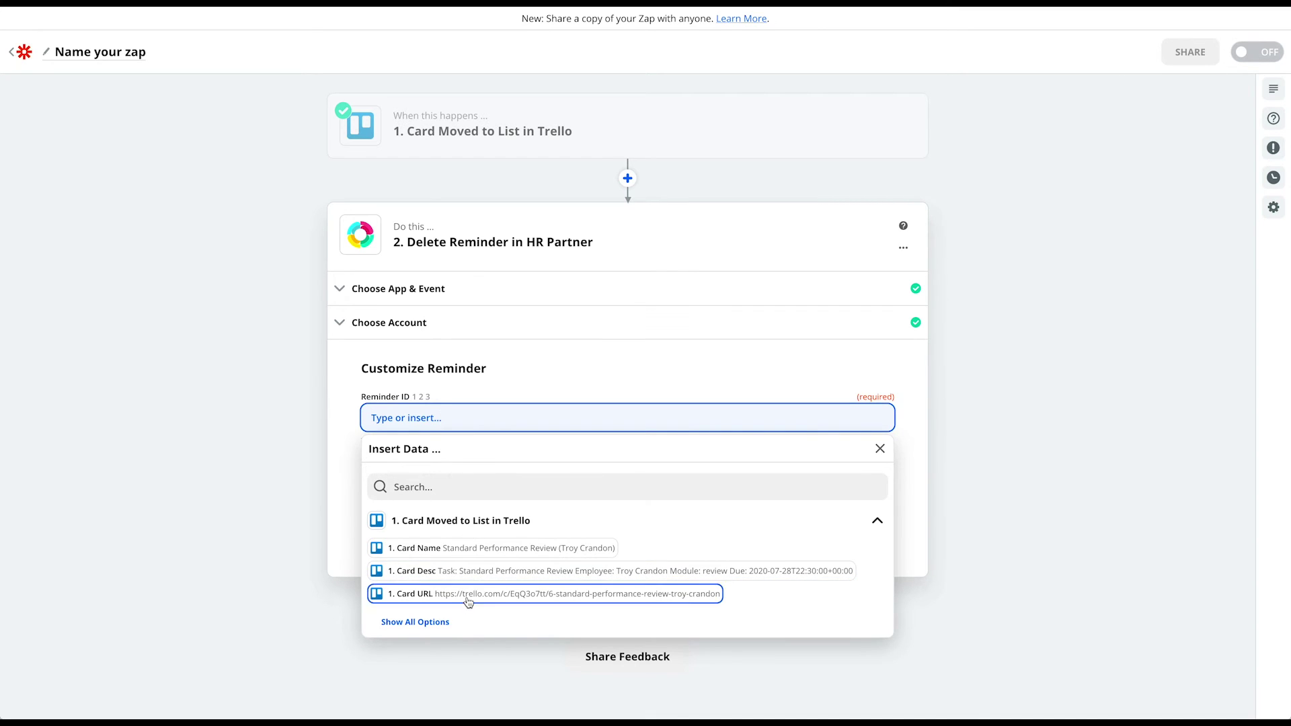
left_click(431, 622)
scroll(524, 581, "down", 1)
scroll(524, 581, "down", 3)
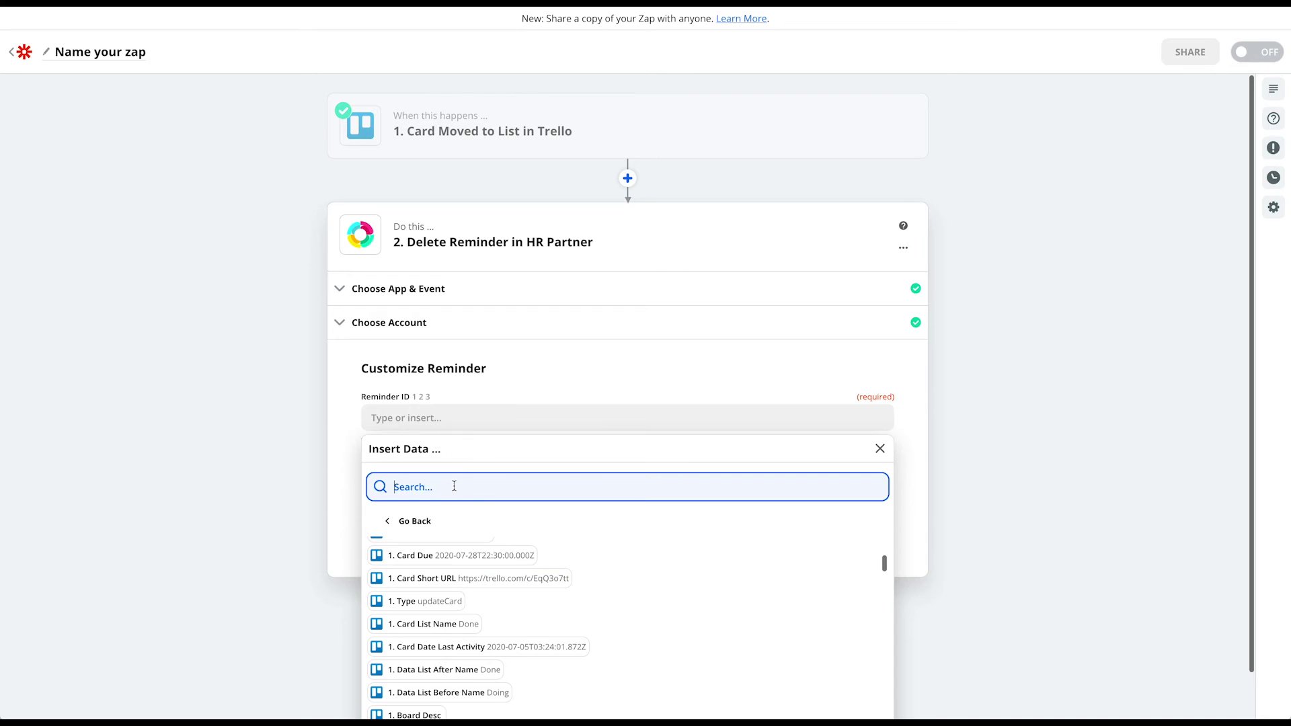
type("reminde")
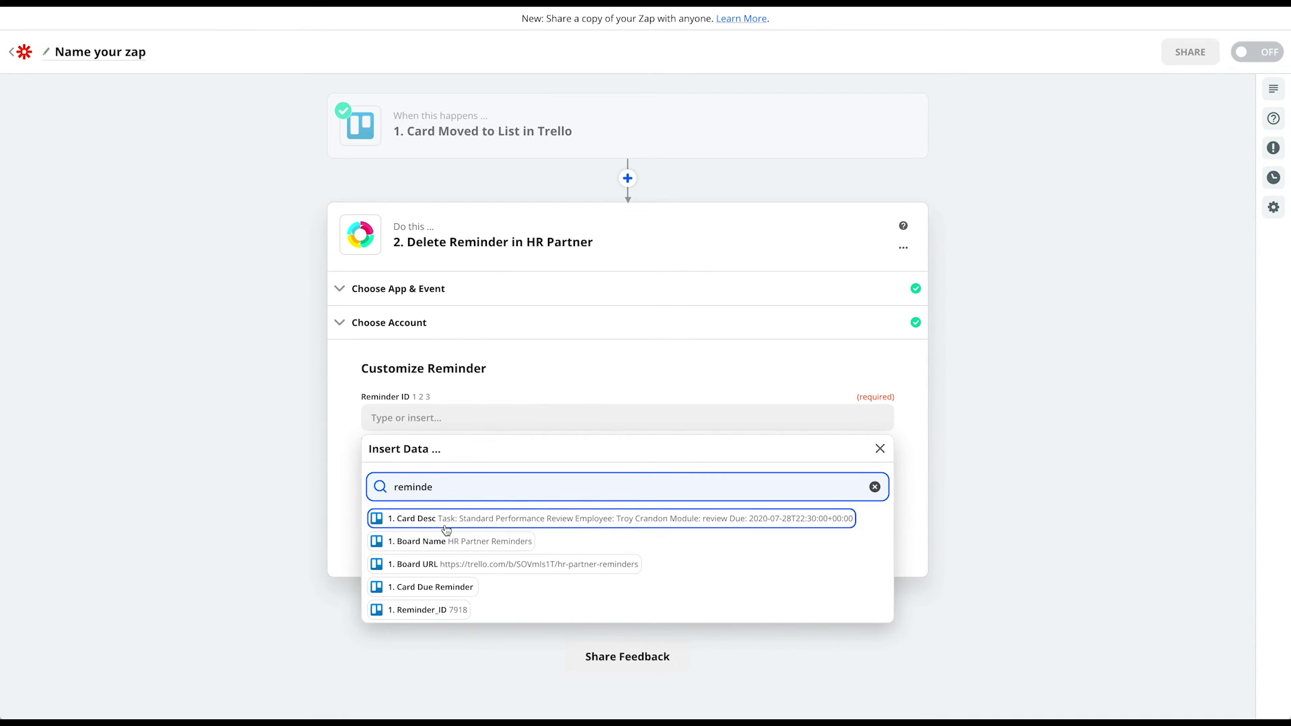
left_click(425, 610)
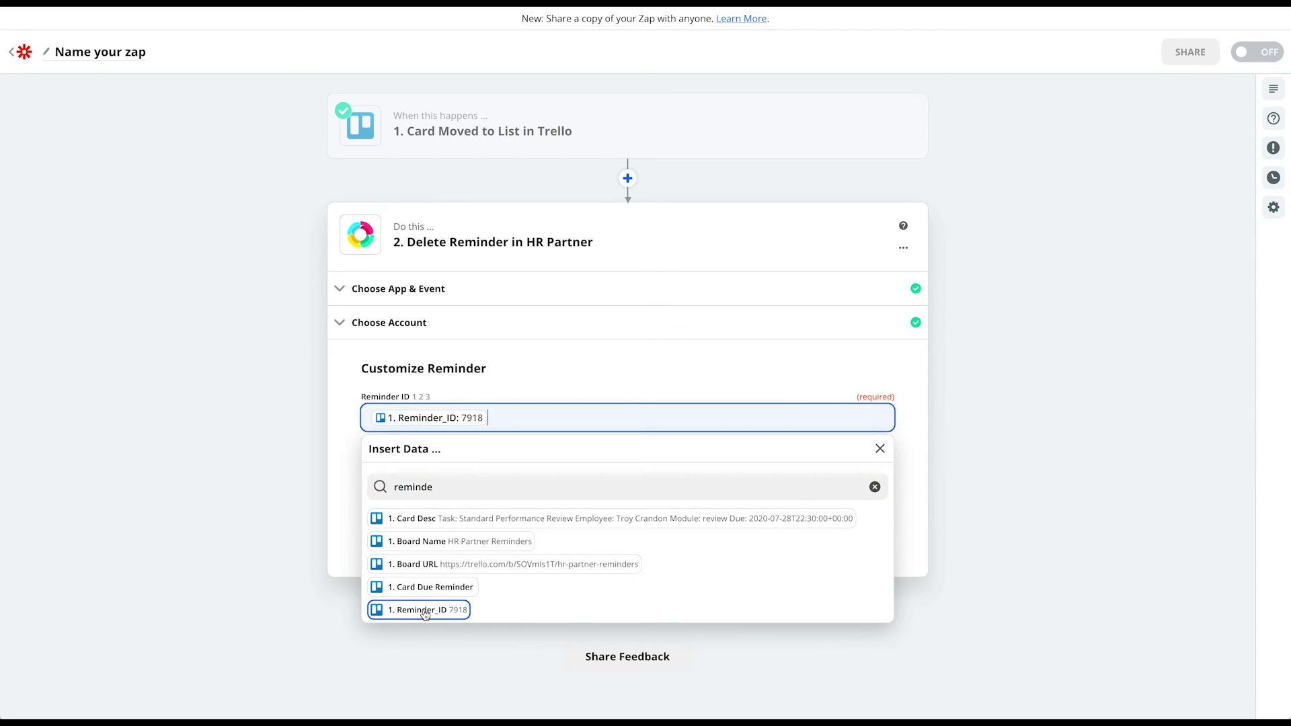
left_click(612, 375)
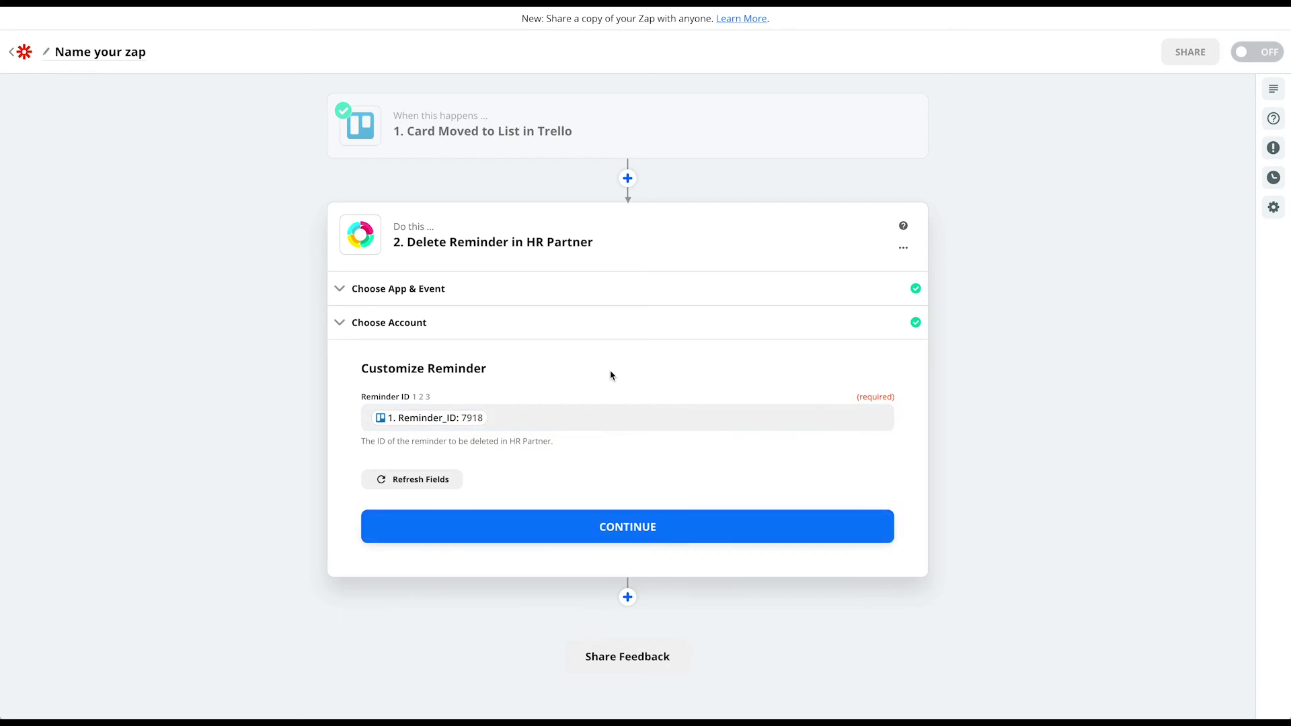
left_click(623, 531)
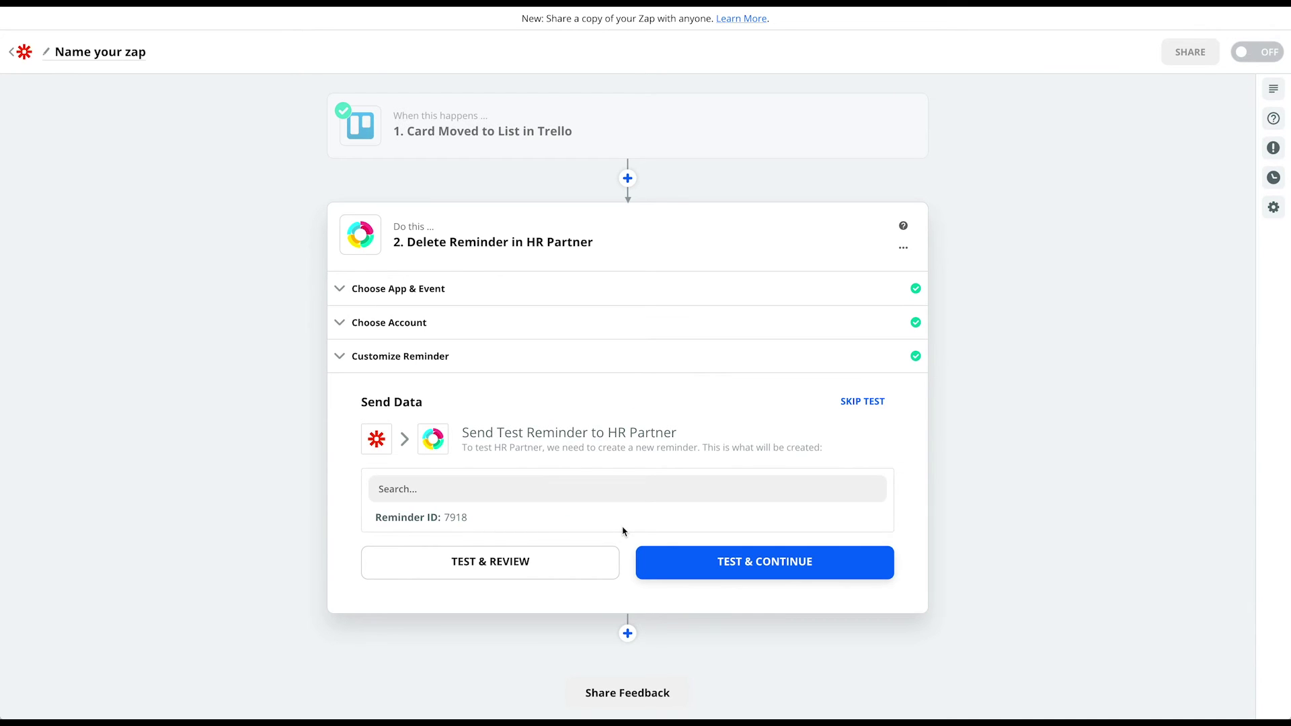
left_click(744, 563)
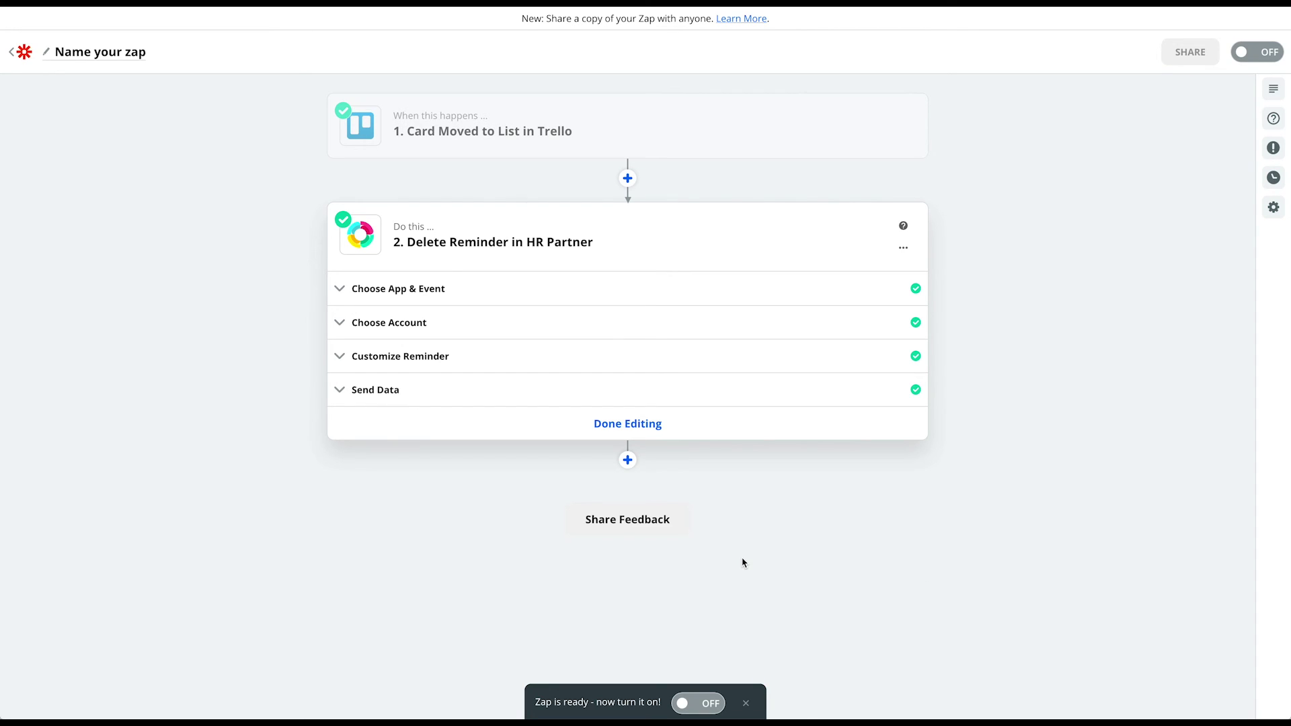
Name the Zap "Delete Reminder In HR Partner From Trello", turn it on and leave the editor.
left_click(86, 54)
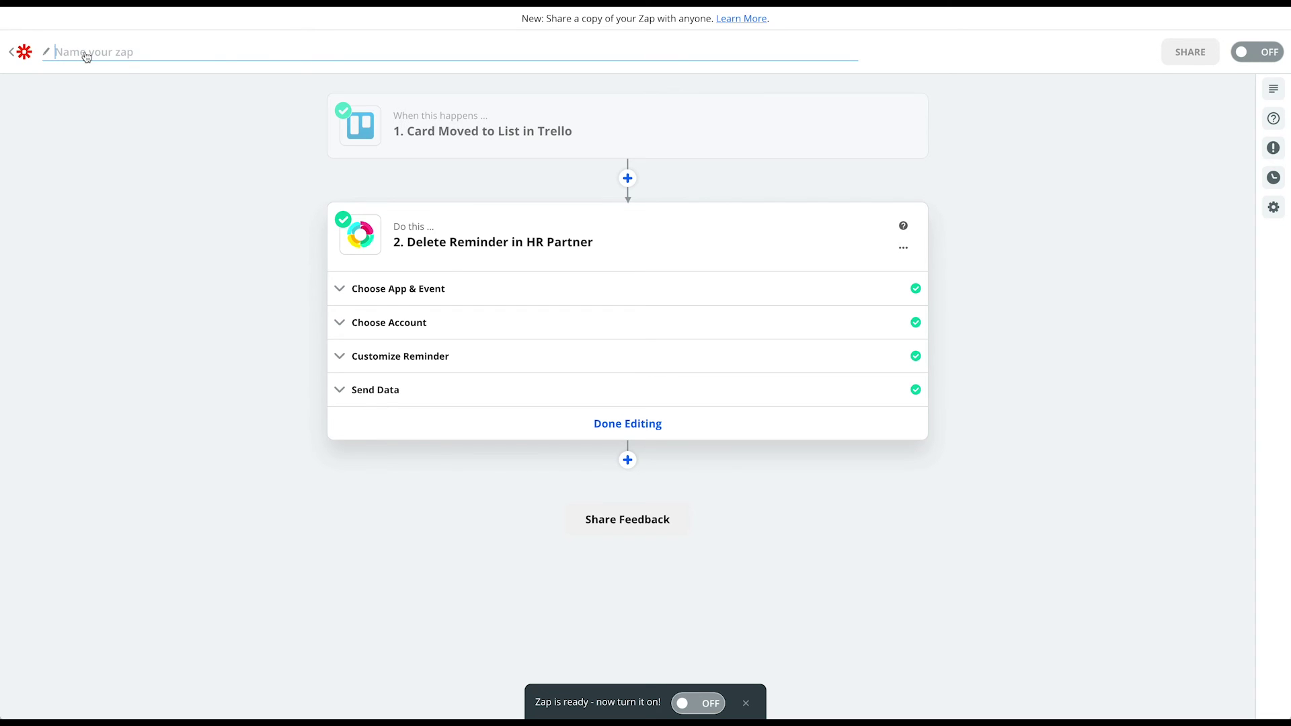
type("Delete Reminder In HR Partner From T")
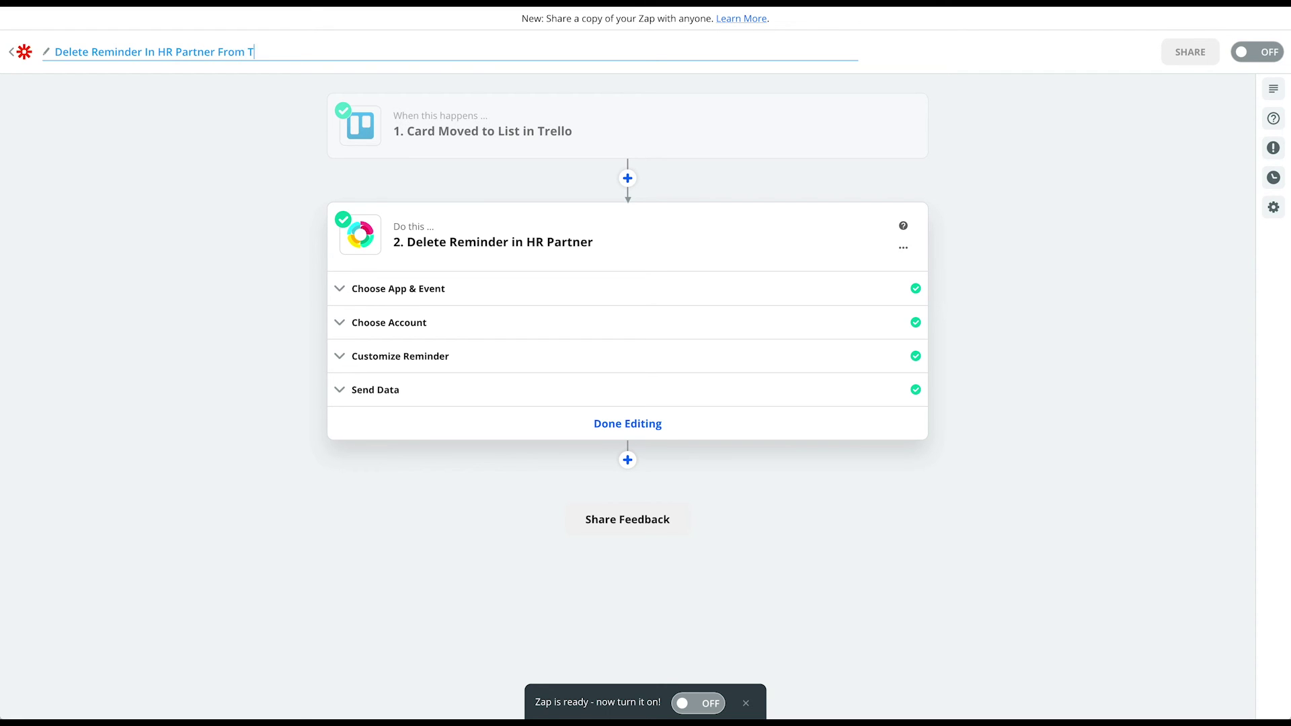
key("Return")
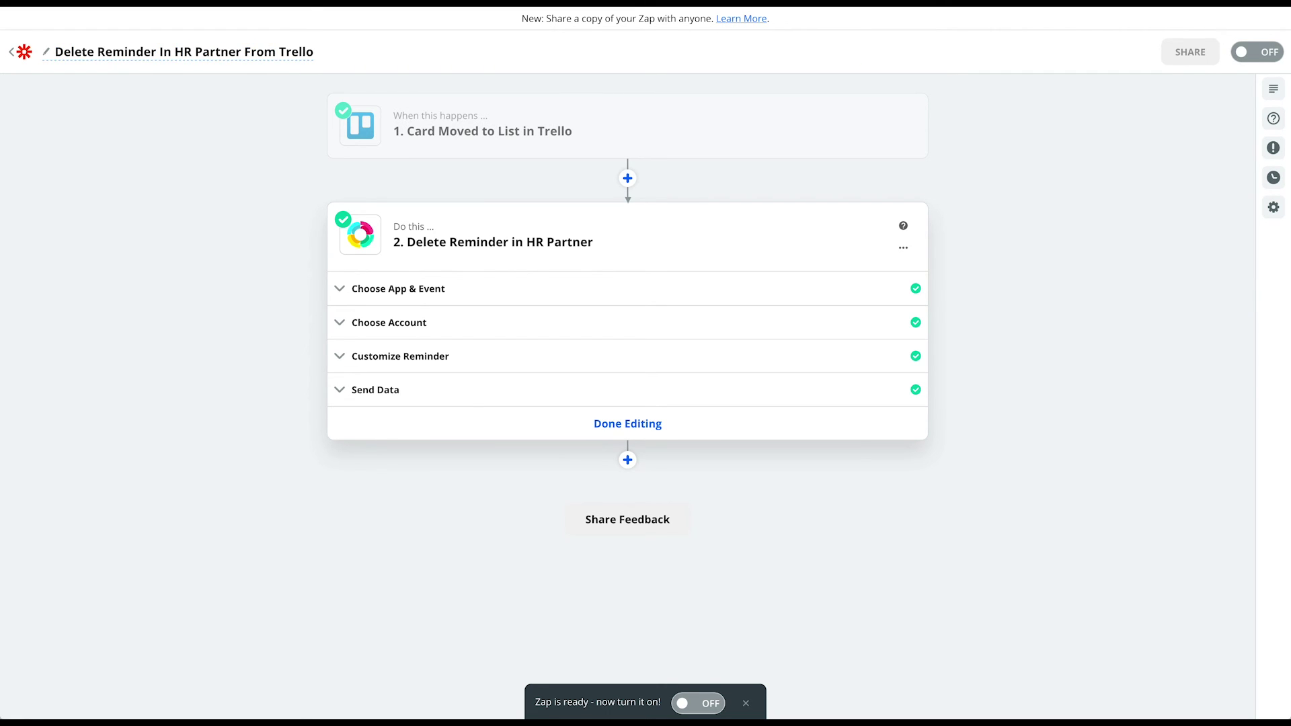
left_click(688, 704)
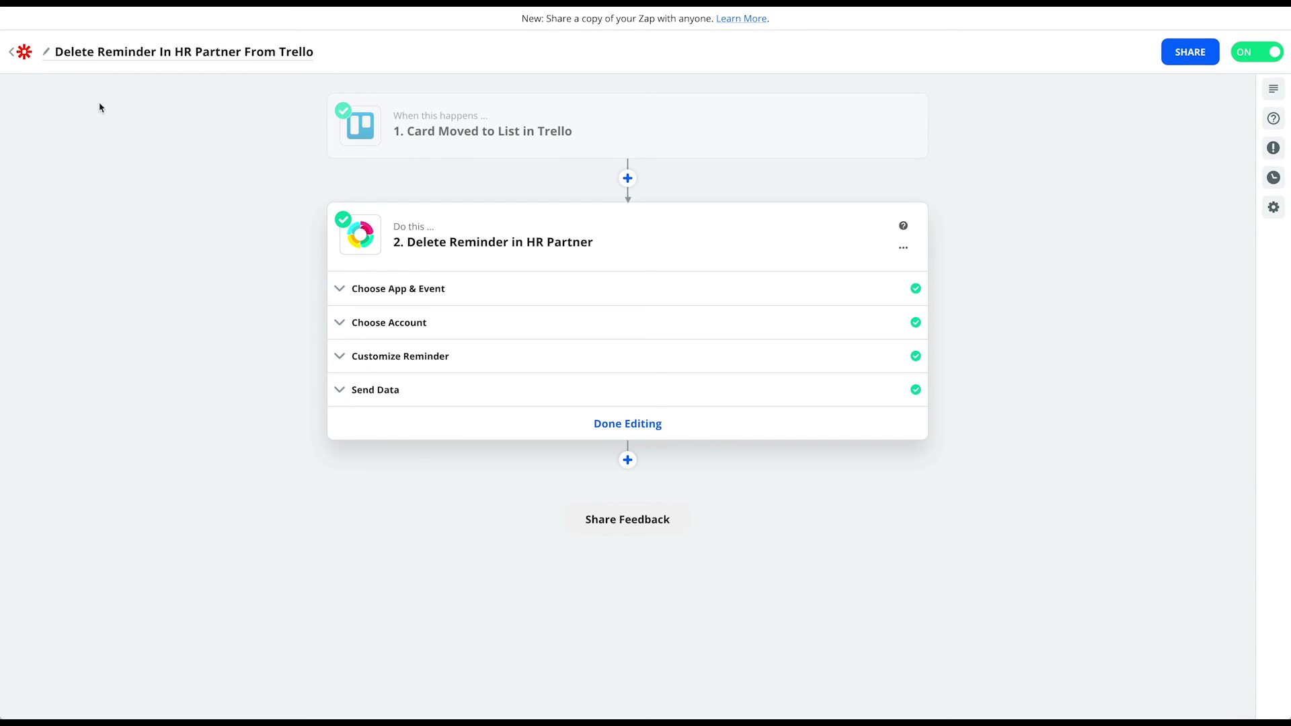
left_click(23, 53)
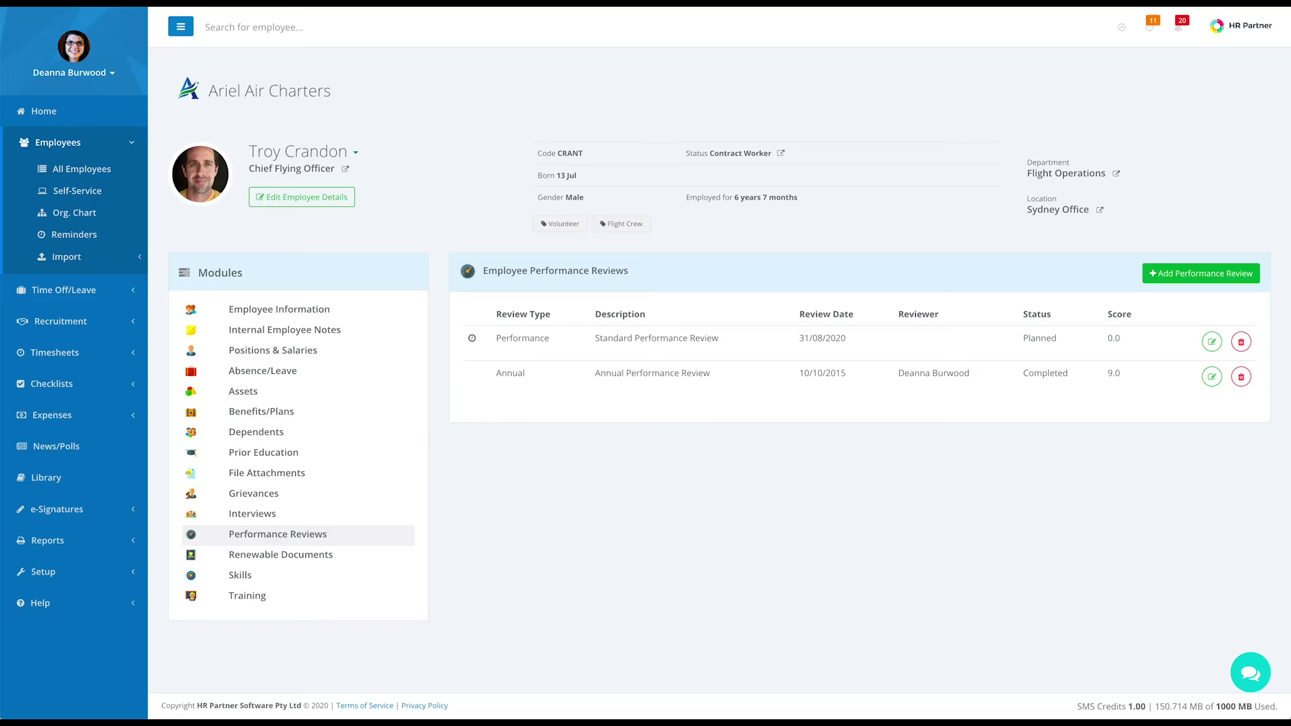
Switch to HR Partner and bring up the Aircraft Engineer's performance reviews to check the Annual Review's reminder.
left_click(356, 153)
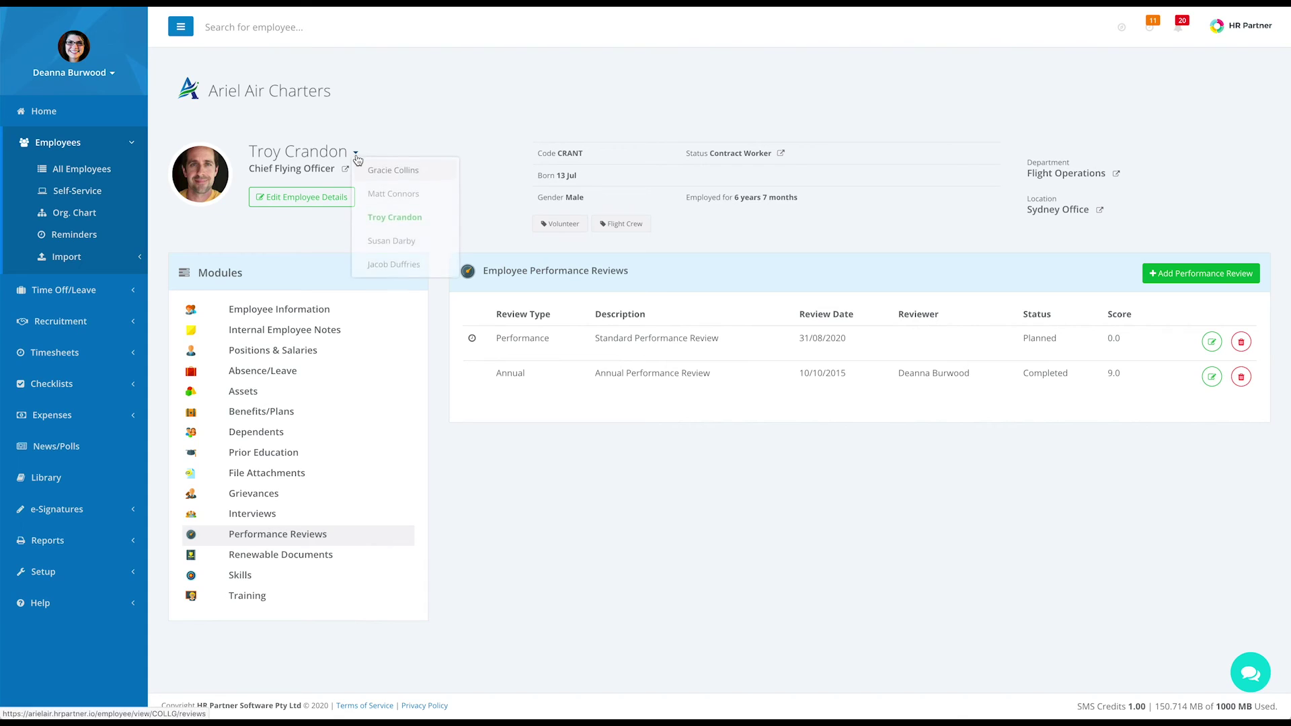
left_click(379, 200)
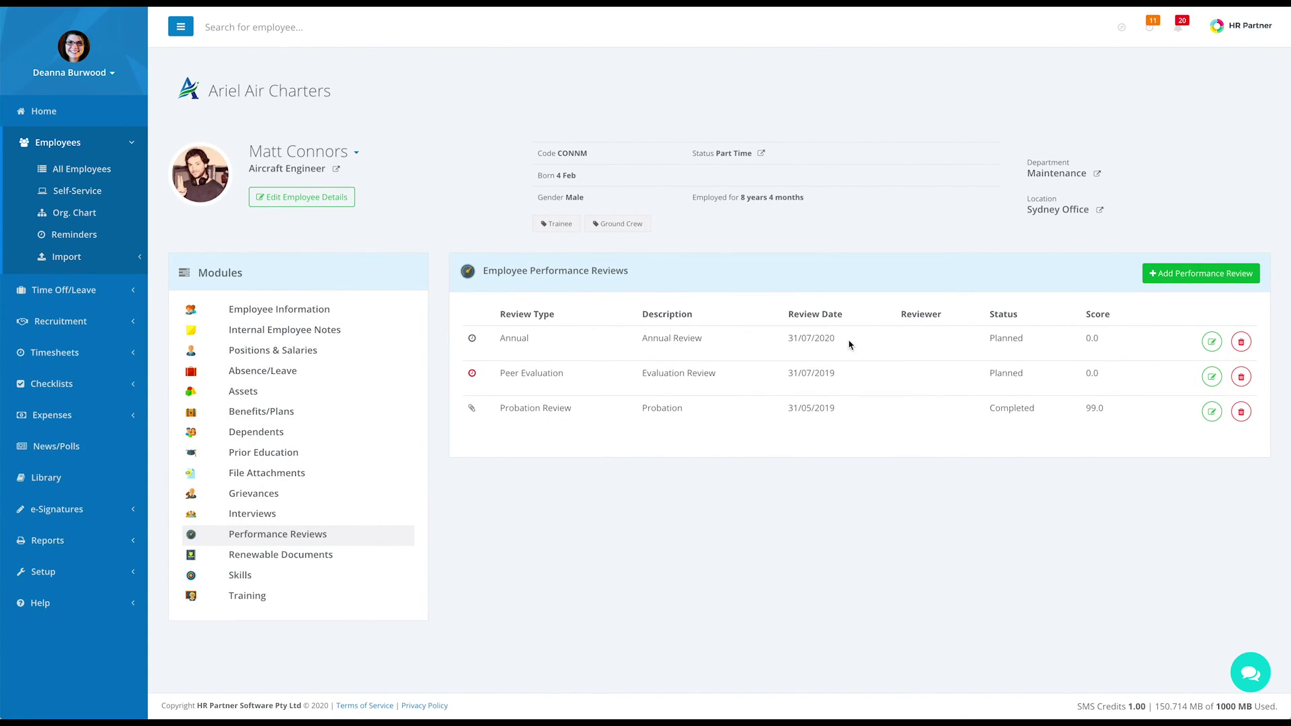
mouse_move(473, 342)
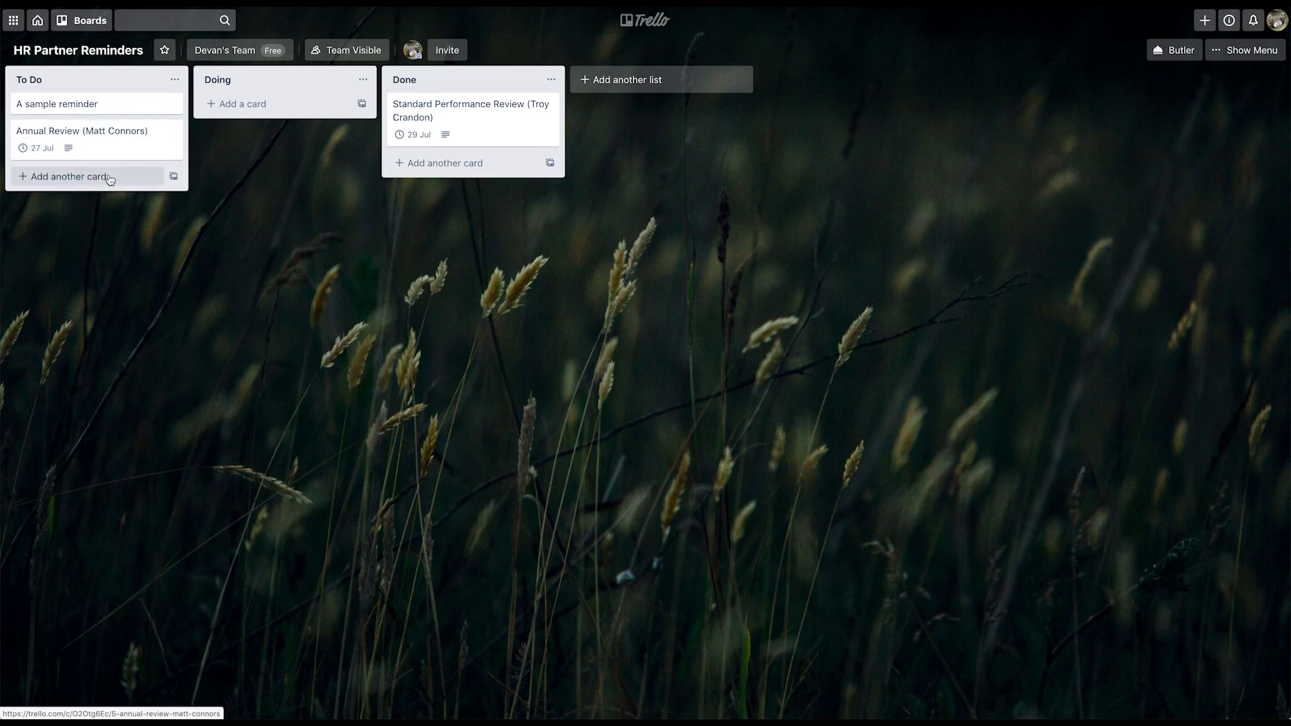
Move the Annual Review card in Trello from To Do to Doing and on to Done, refreshing the HR Partner reviews after each move.
left_click_drag(64, 135, 267, 123)
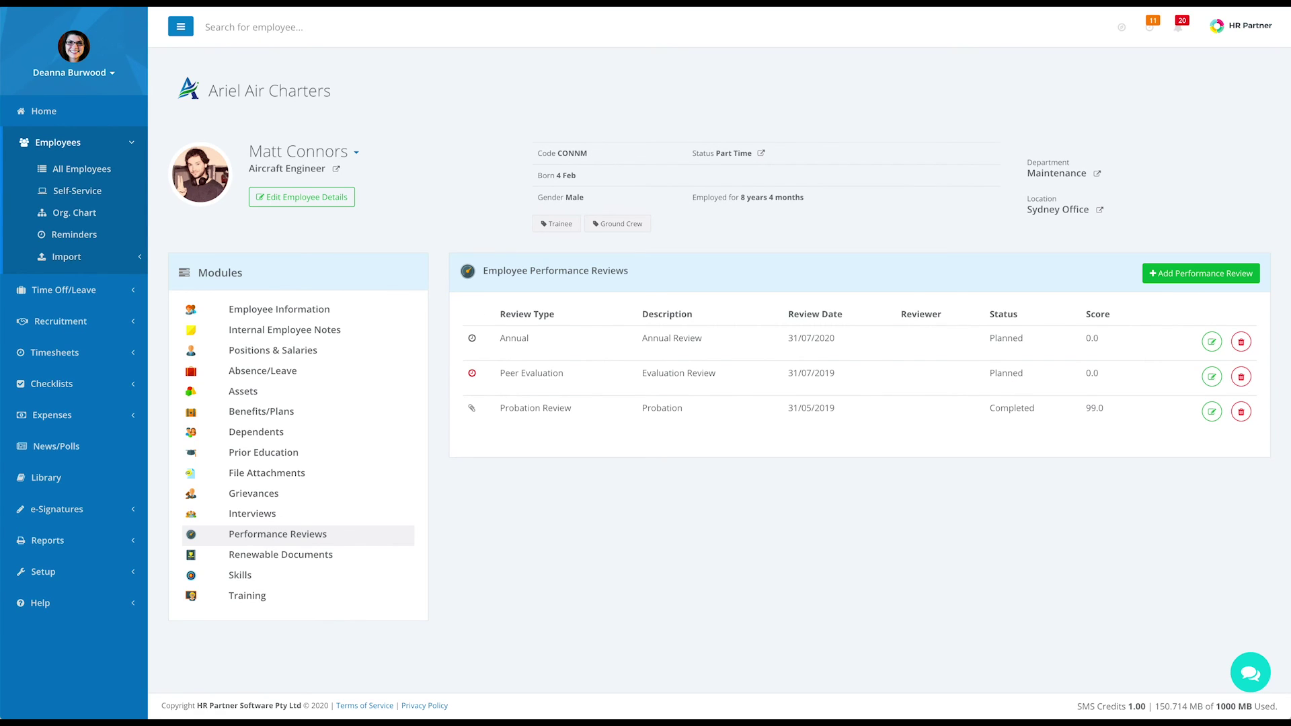
key("super+r")
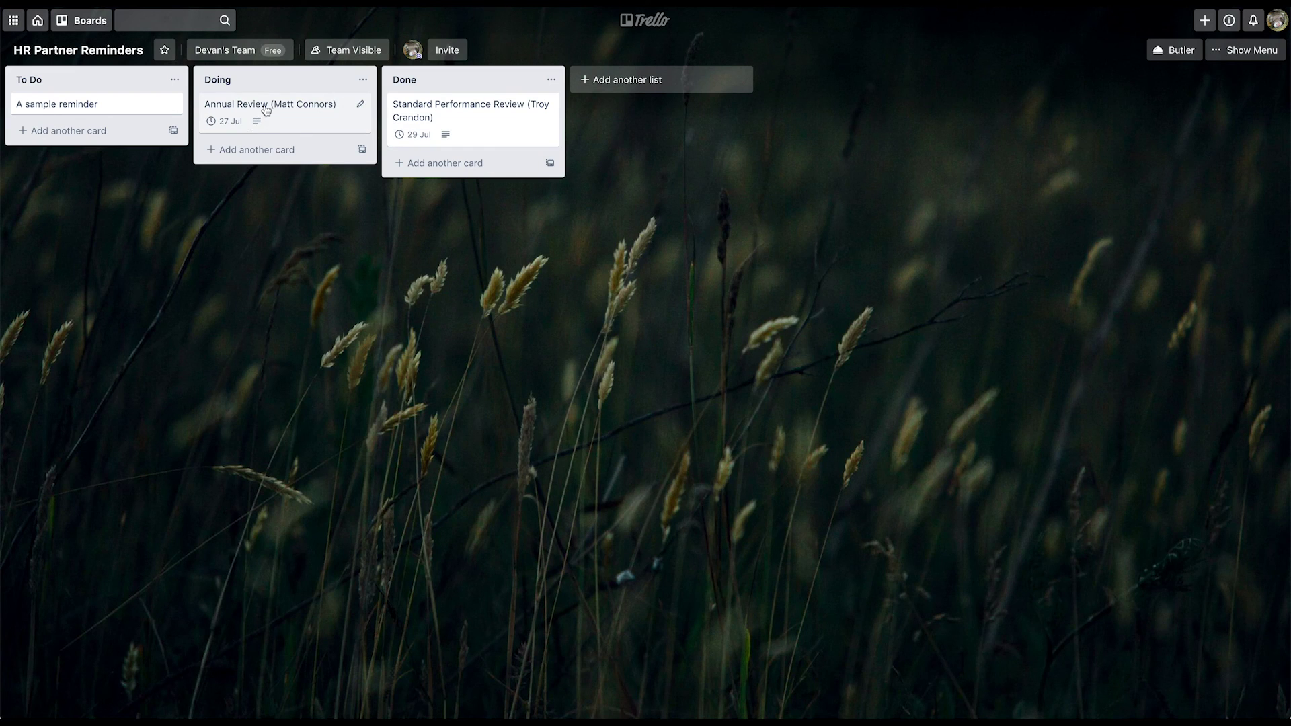
left_click_drag(267, 110, 452, 107)
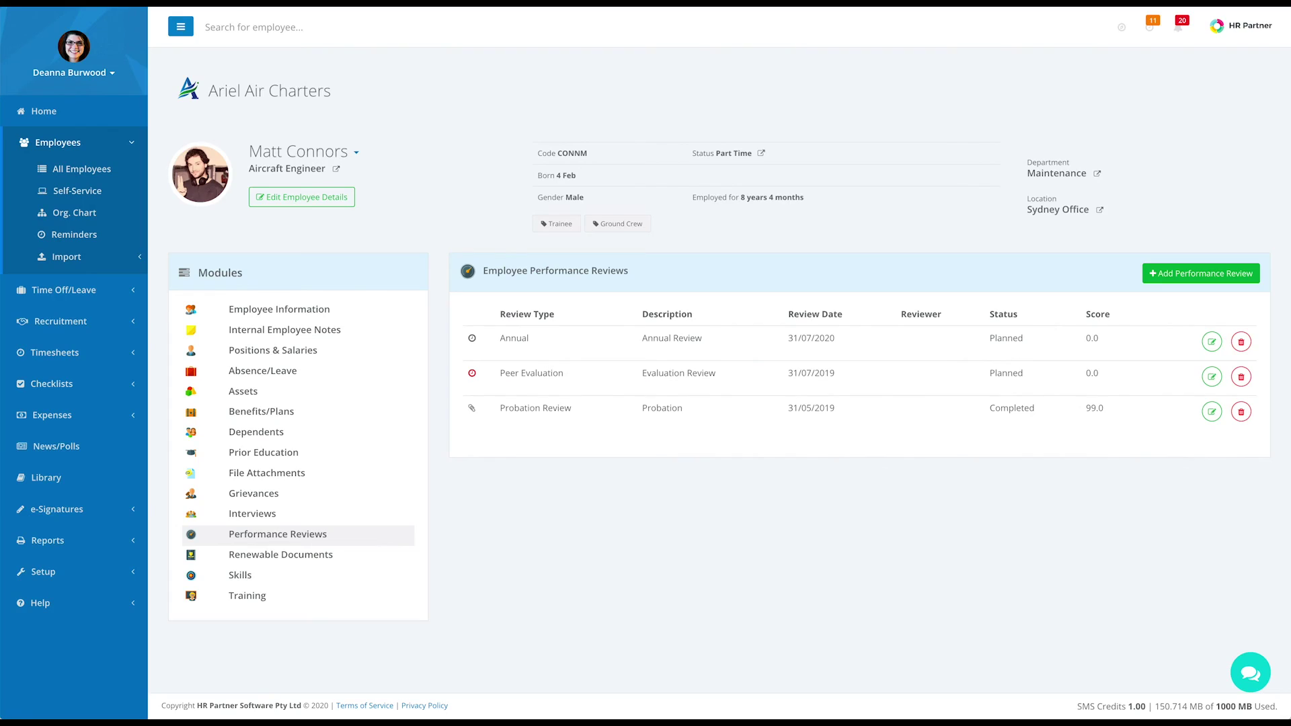
key("super+r")
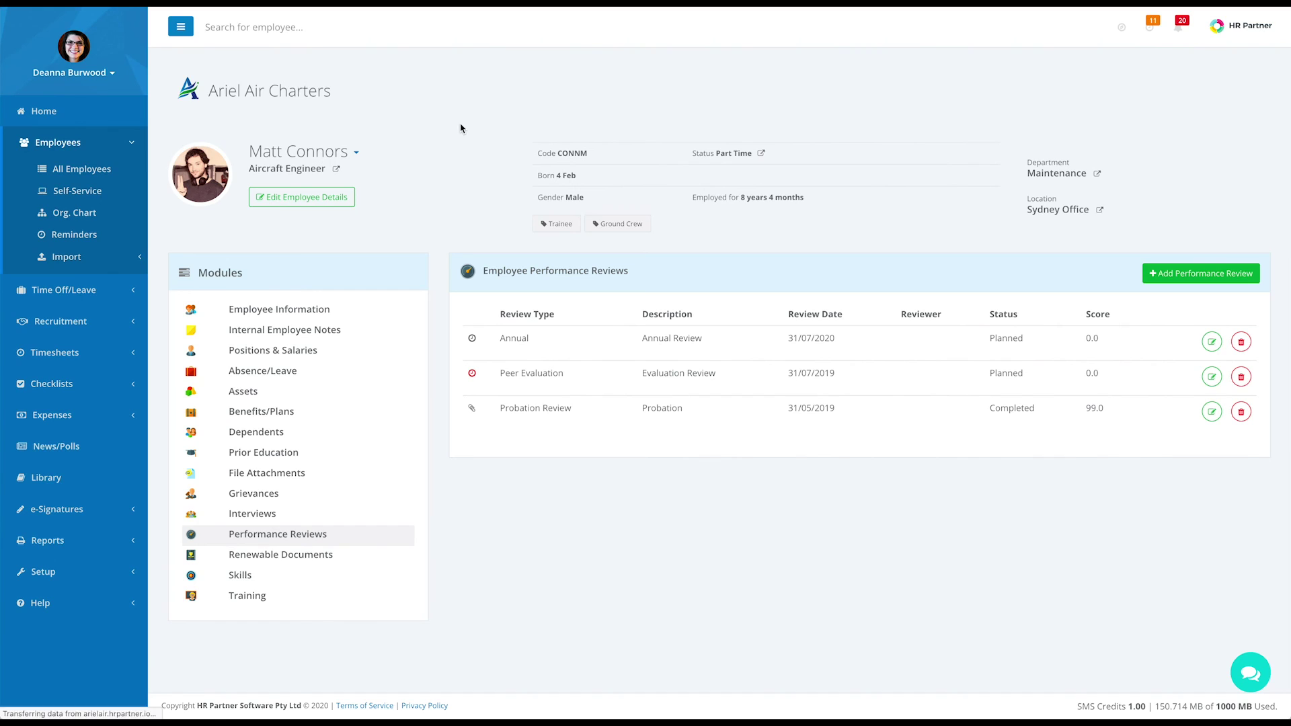